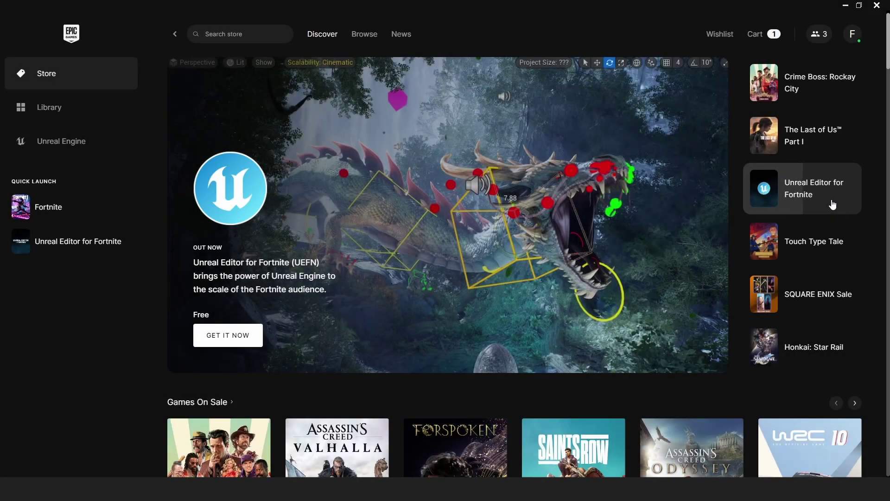
Step: Search the store for Fortnite and open the Unreal Editor for Fortnite product page
{"action": "left_click", "coordinate": [241, 35]}
{"action": "type", "text": "Fortni"}
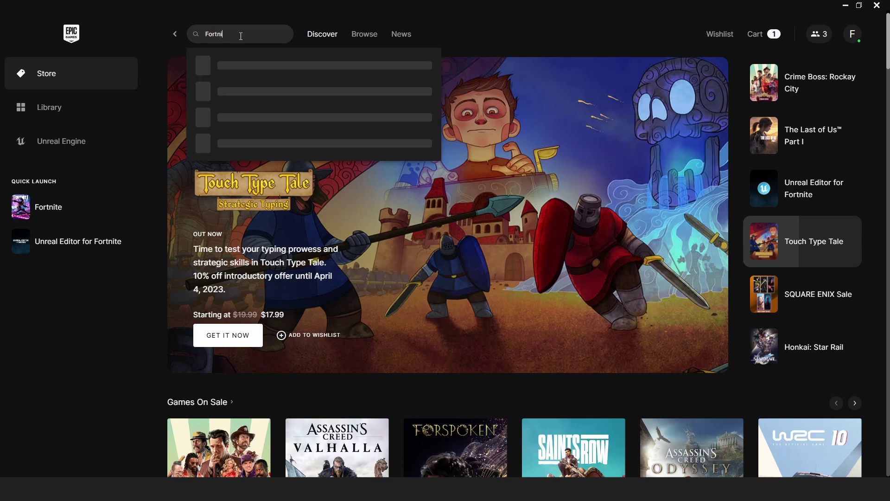
{"action": "type", "text": "te"}
{"action": "key", "text": "Return"}
{"action": "left_click", "coordinate": [336, 172]}
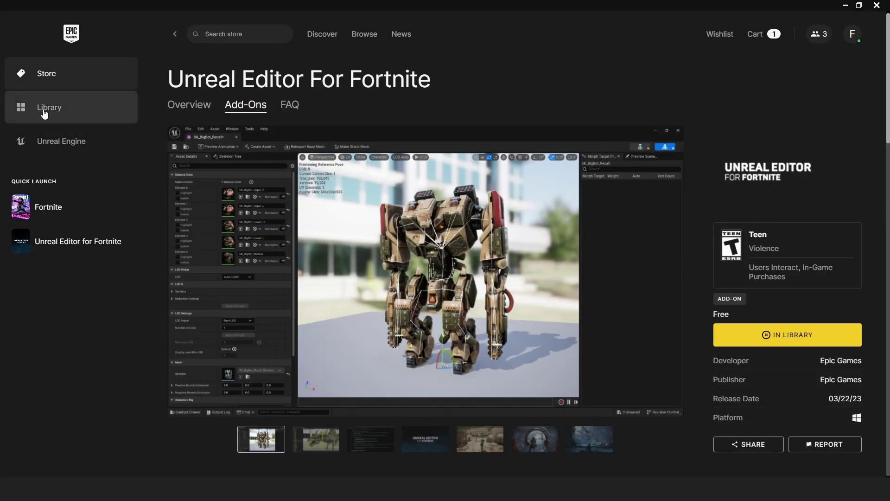
Step: Check the game library and the Unreal Engine section, and review the Hide Game Library preference in the launcher settings
{"action": "left_click", "coordinate": [46, 110]}
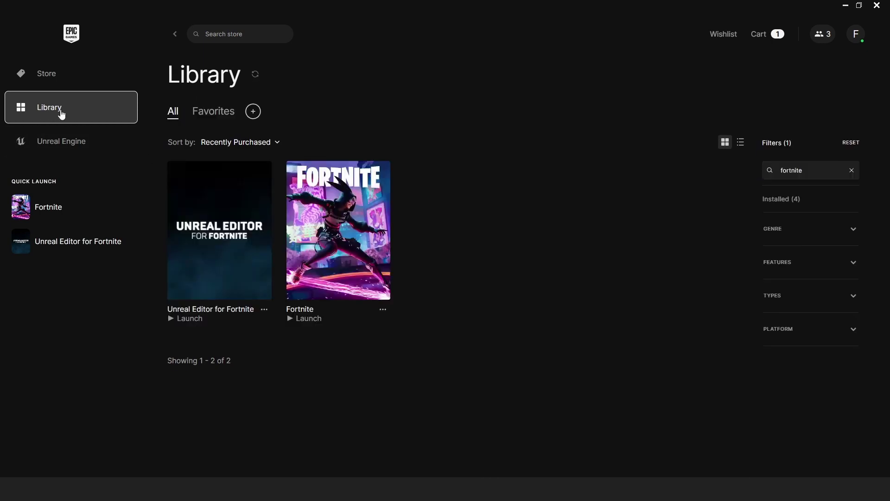
{"action": "left_click", "coordinate": [61, 141]}
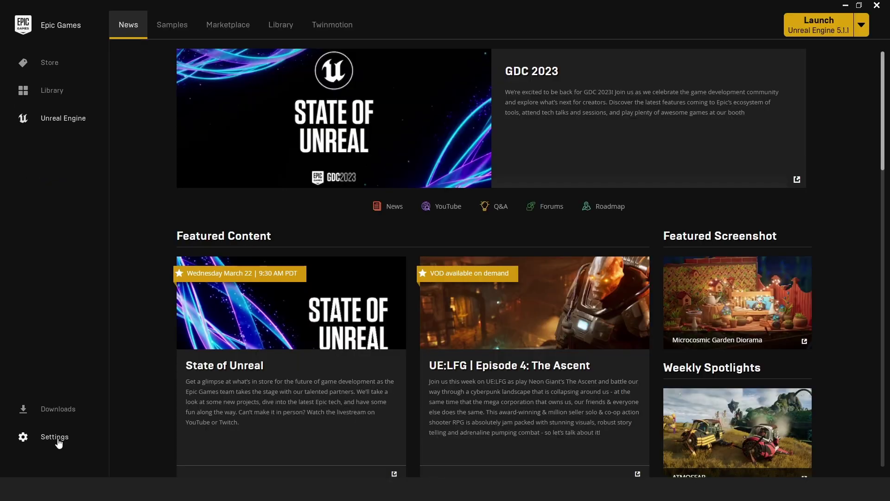
{"action": "left_click", "coordinate": [57, 439]}
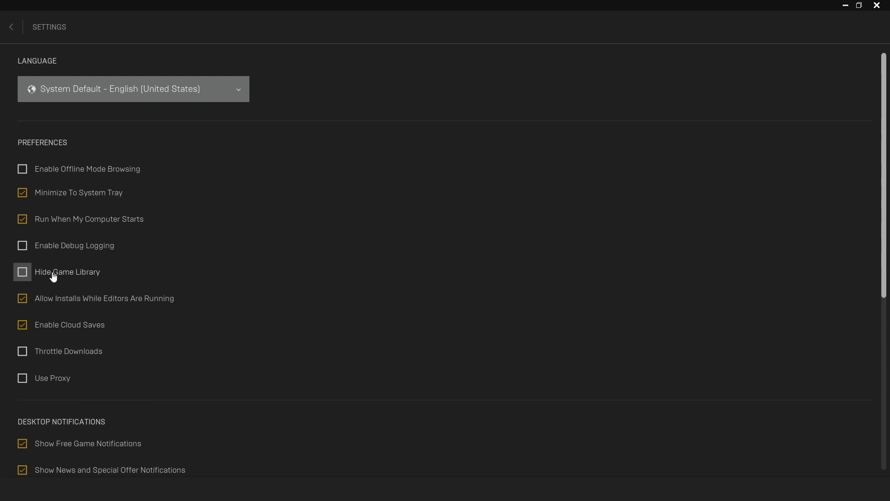
{"action": "left_click", "coordinate": [12, 30]}
Step: Launch Unreal Editor for Fortnite from the library and create a project from the XL Grid Island template
{"action": "left_click", "coordinate": [45, 90]}
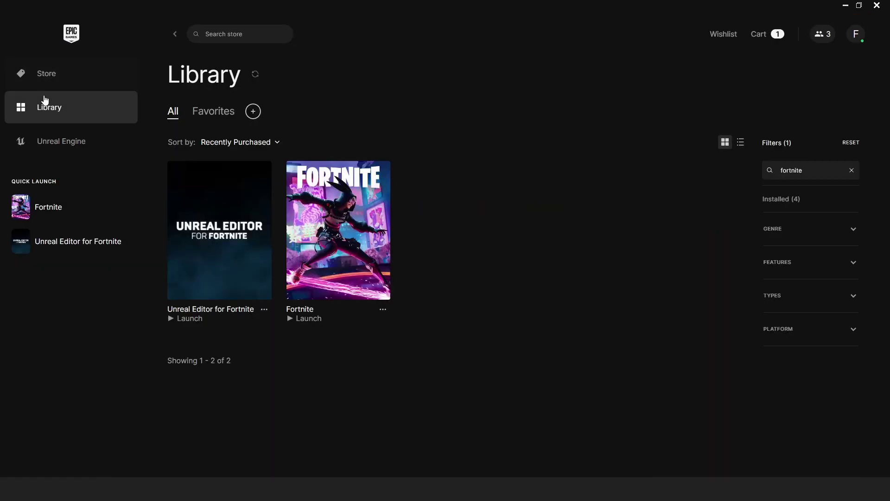
{"action": "left_click", "coordinate": [224, 254]}
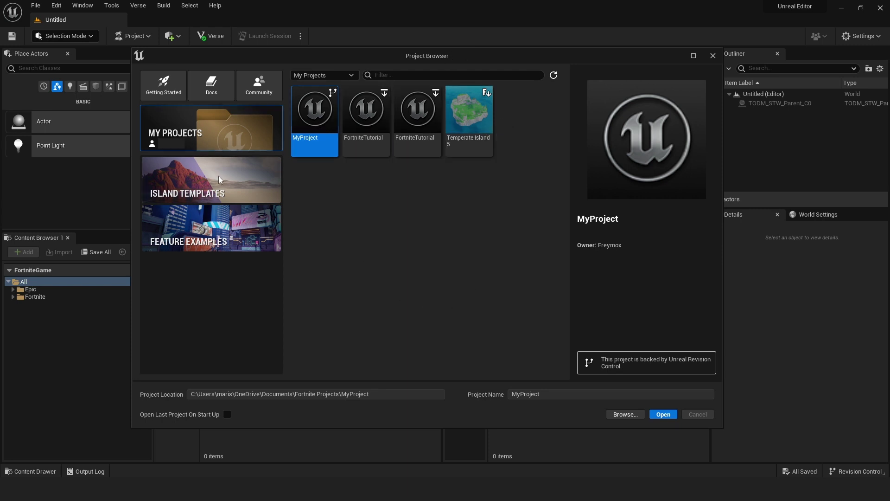
{"action": "left_click", "coordinate": [212, 190]}
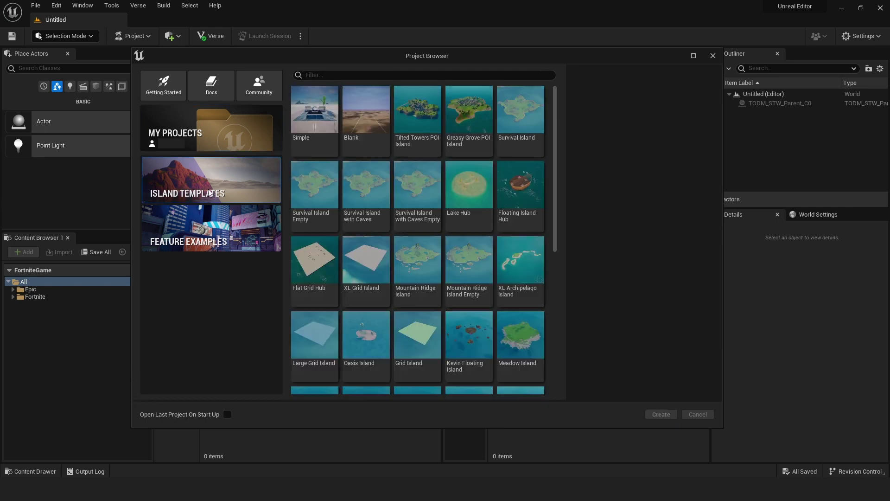
{"action": "left_click", "coordinate": [365, 268]}
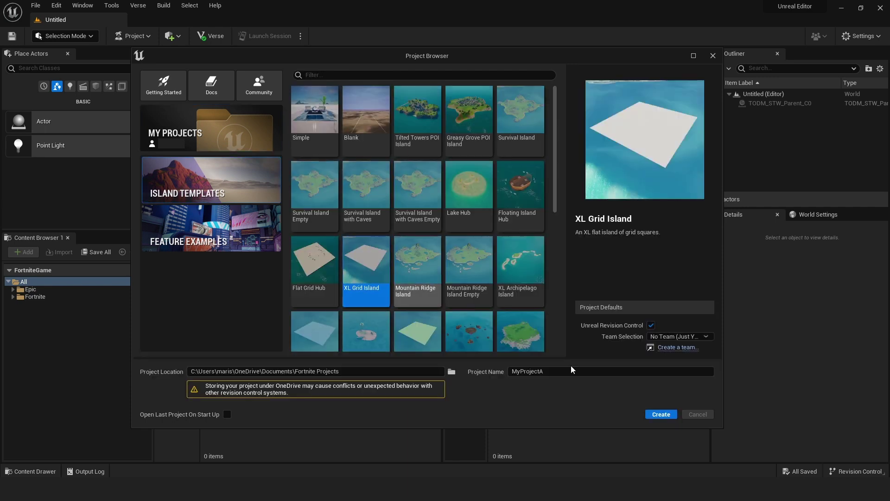
{"action": "left_click", "coordinate": [662, 414]}
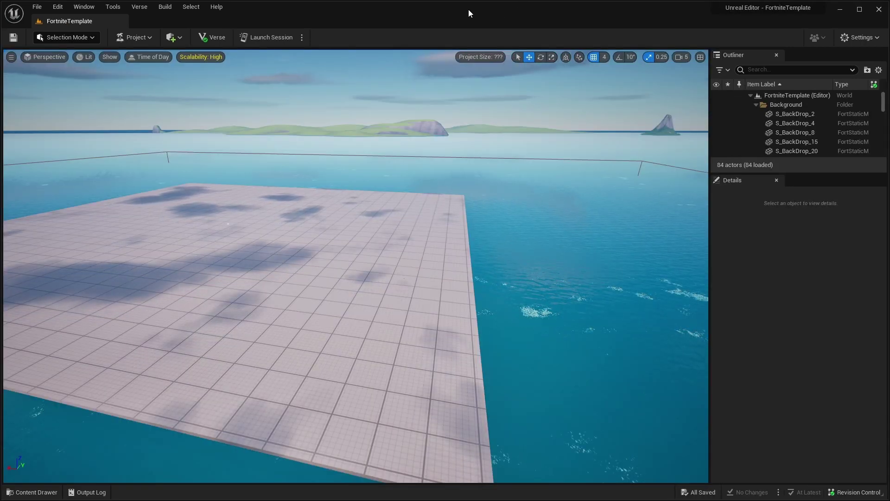
Step: Turn on the FPS display in the viewport over the grid island
{"action": "right_click_drag", "start_coordinate": [418, 230], "coordinate": [499, 246]}
{"action": "key", "text": "w"}
{"action": "right_click_drag", "start_coordinate": [387, 246], "coordinate": [221, 215]}
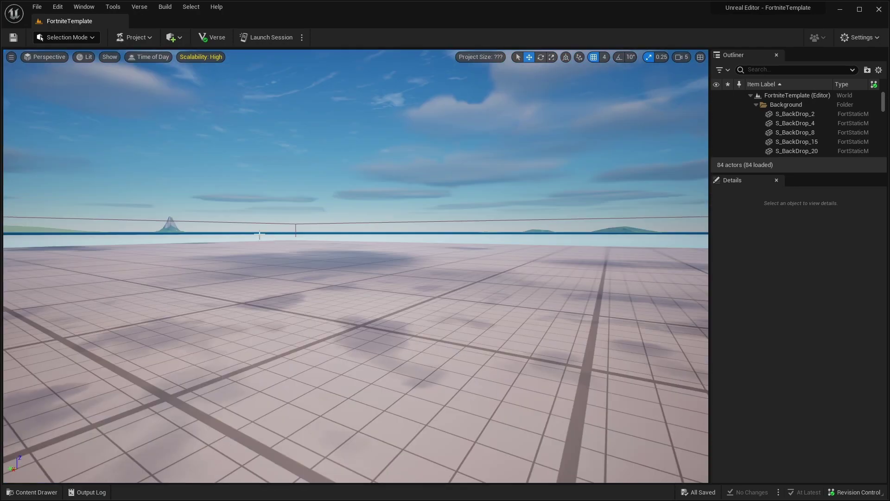
{"action": "left_click", "coordinate": [12, 57]}
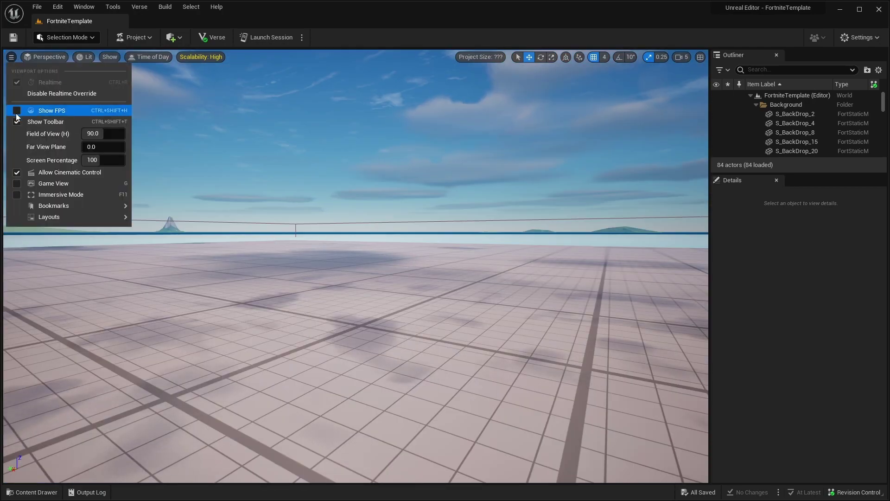
{"action": "left_click", "coordinate": [17, 111]}
{"action": "mouse_move", "coordinate": [647, 166]}
{"action": "right_mouse_down"}
{"action": "mouse_move", "coordinate": [557, 167]}
{"action": "mouse_move", "coordinate": [647, 166]}
{"action": "right_mouse_up"}
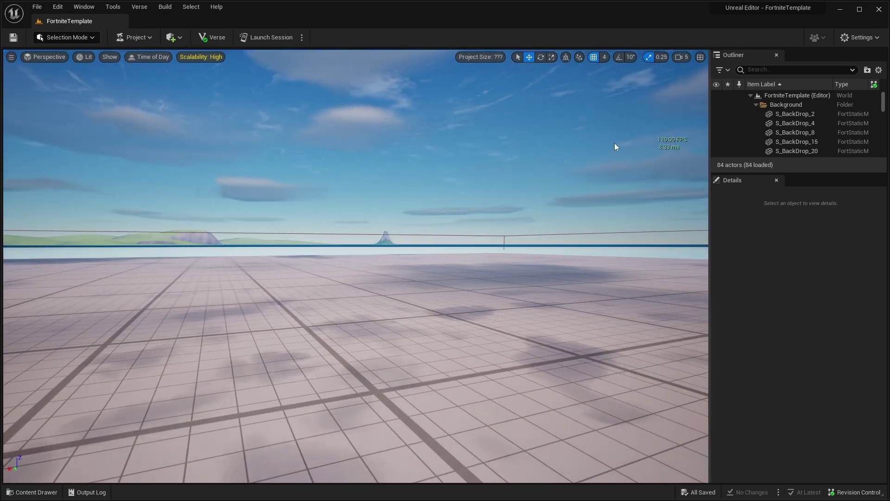
{"action": "left_click", "coordinate": [12, 57]}
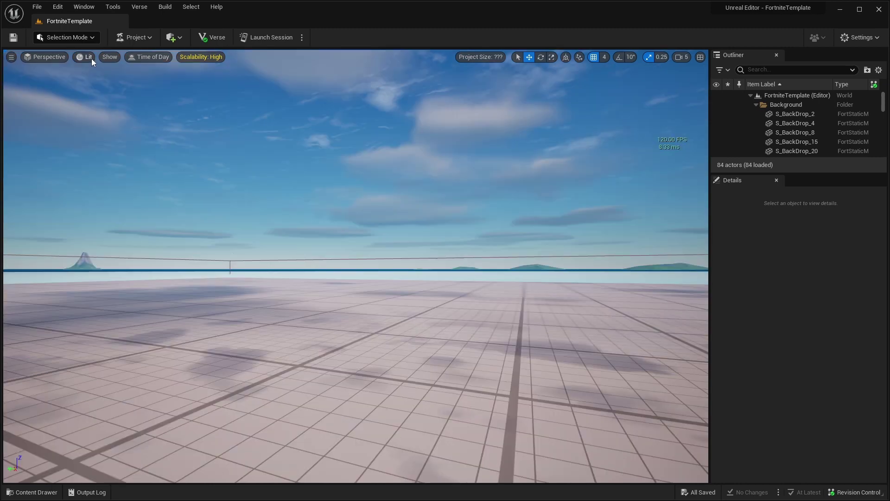
Step: Preview the island in the Unlit view mode
{"action": "left_click", "coordinate": [91, 60]}
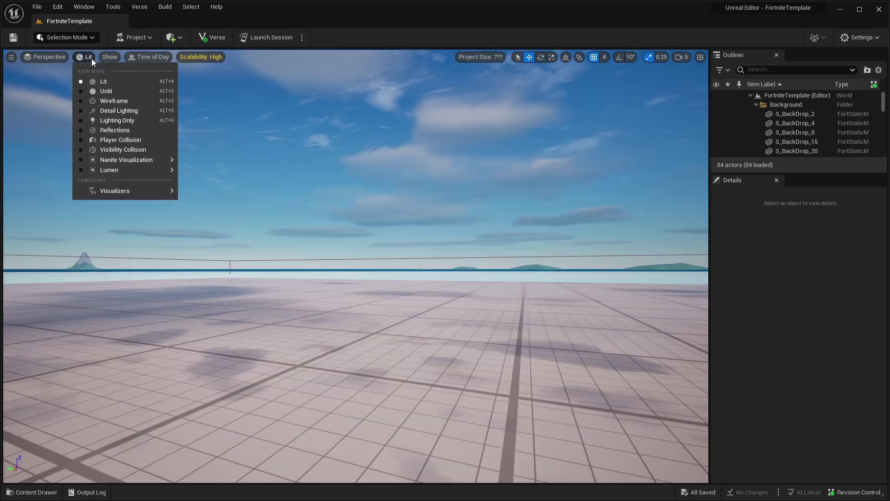
{"action": "left_click", "coordinate": [107, 91]}
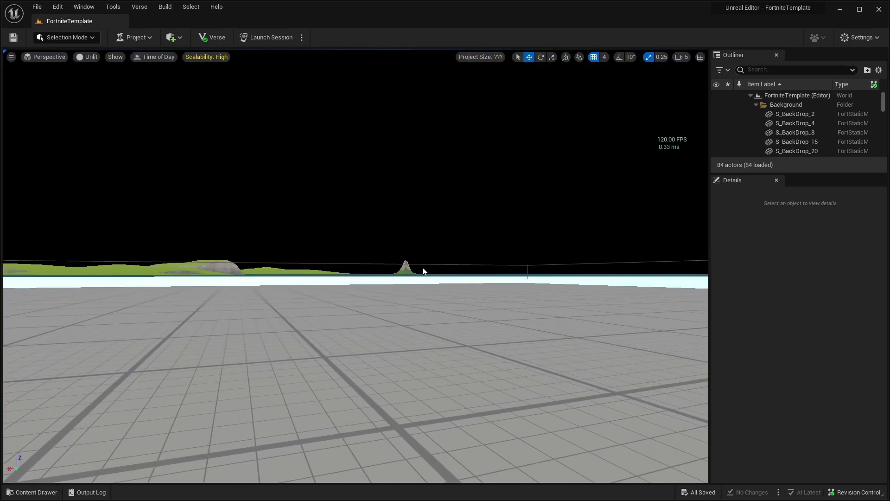
{"action": "right_click_drag", "start_coordinate": [411, 267], "coordinate": [515, 283]}
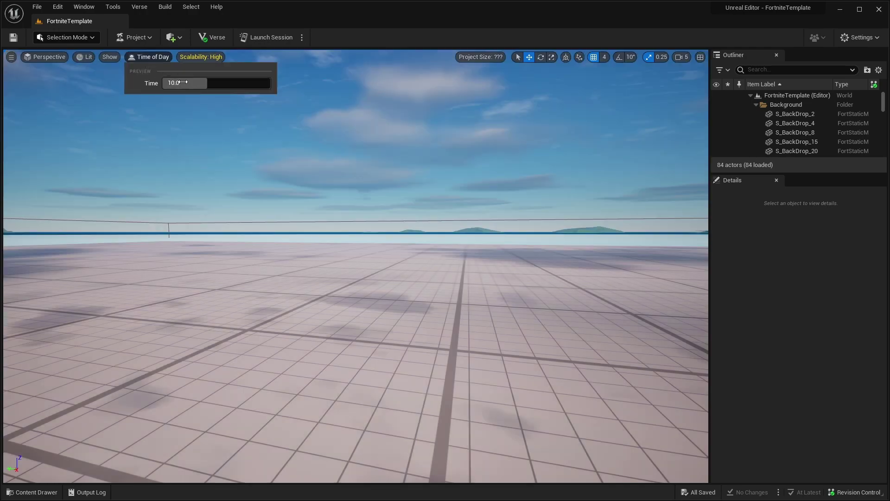
Step: Examine the viewport's time of day preview and the scalability quality settings
{"action": "left_click_drag", "start_coordinate": [186, 83], "coordinate": [208, 83]}
{"action": "left_click", "coordinate": [181, 82]}
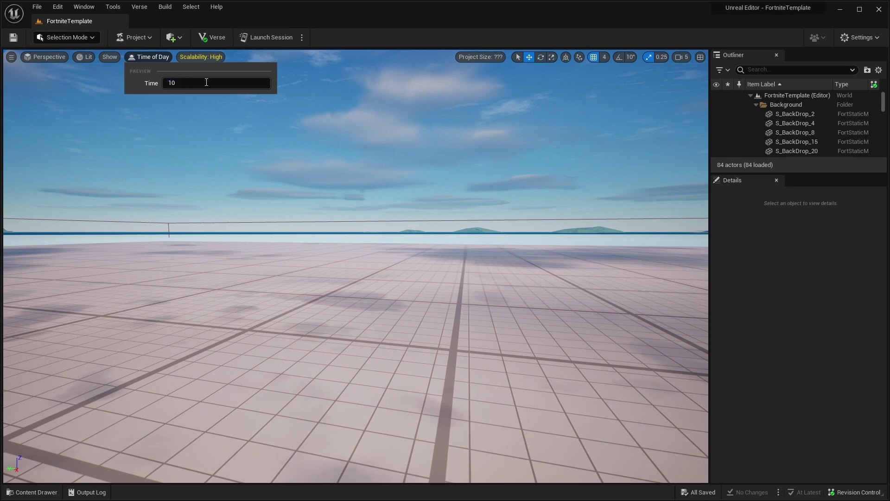
{"action": "left_click", "coordinate": [216, 60]}
{"action": "left_click", "coordinate": [216, 60]}
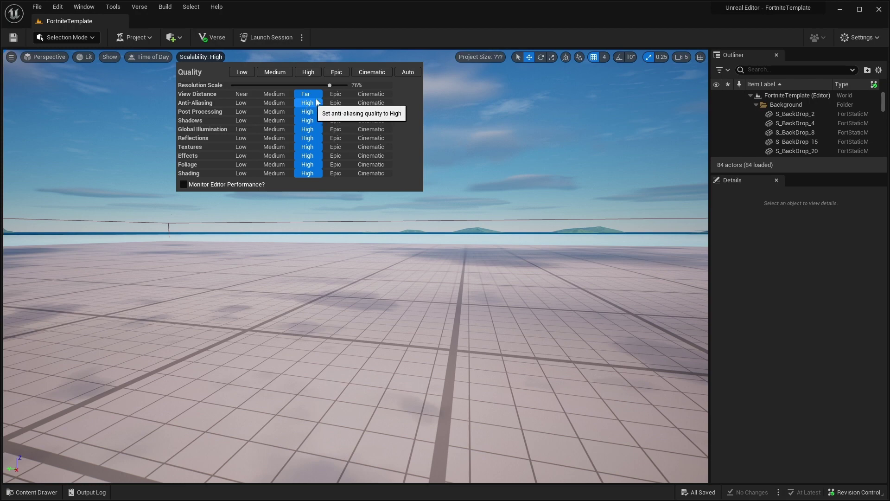
Step: Raise the BuilderGridPlane127 floor tile above the surrounding grid to a Z location of about 2776
{"action": "scroll", "coordinate": [351, 227], "scroll_direction": "down", "scroll_amount": 3}
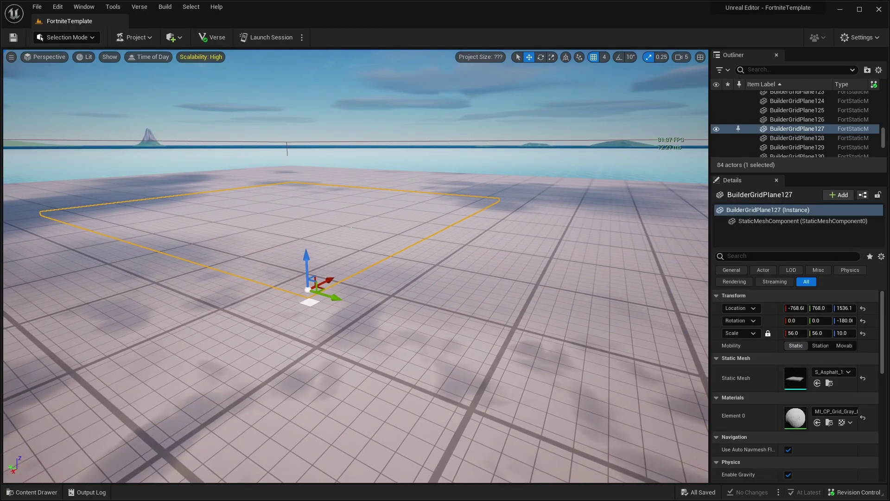
{"action": "right_click_drag", "start_coordinate": [351, 227], "coordinate": [296, 232]}
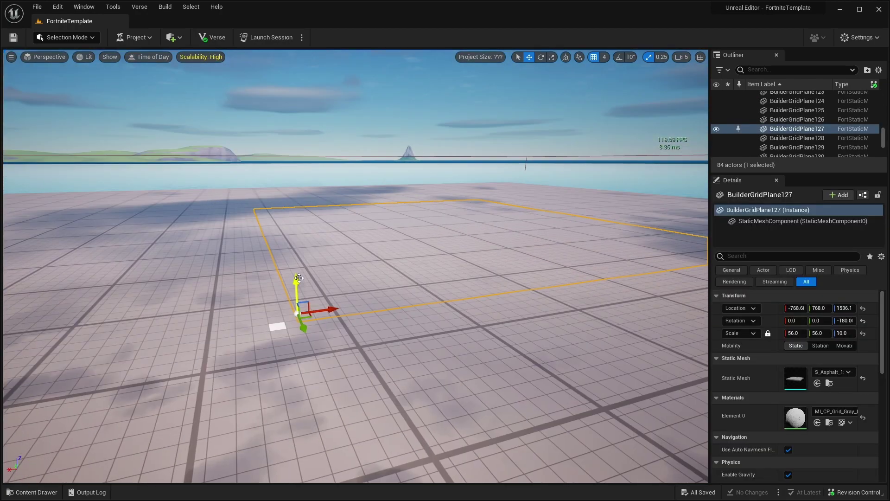
{"action": "left_click_drag", "start_coordinate": [296, 283], "coordinate": [294, 251]}
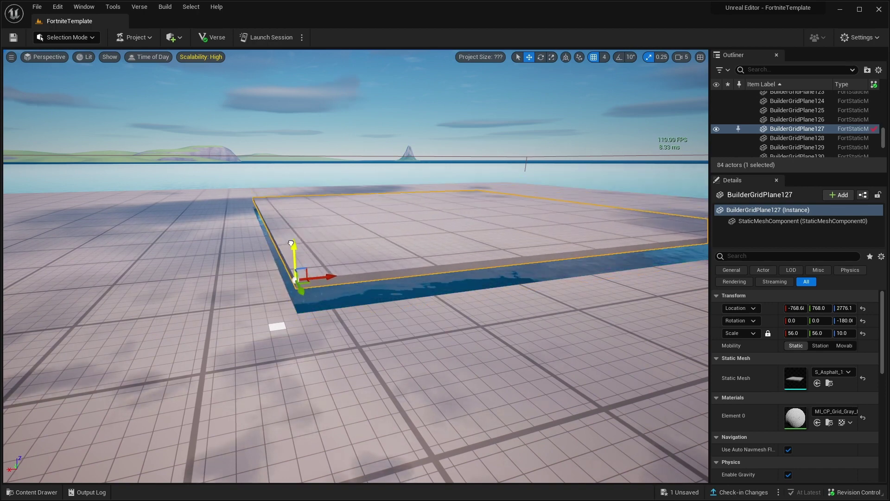
Step: Tilt the BuilderGridPlane127 tile by about 7.8 degrees and scale it along X to 47.25
{"action": "left_click", "coordinate": [541, 57]}
{"action": "left_click_drag", "start_coordinate": [264, 260], "coordinate": [335, 271]}
{"action": "key", "text": "r"}
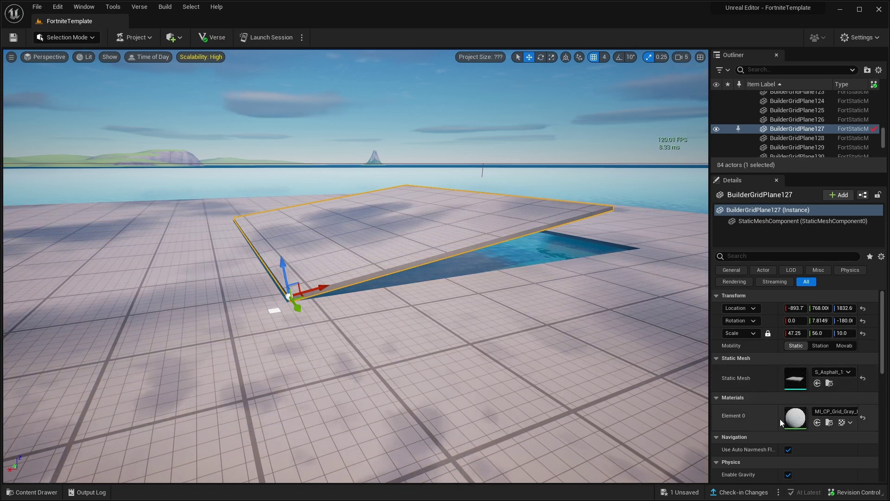
Step: Examine the tile's material, physics and collision properties, and select the ocean water body
{"action": "scroll", "coordinate": [765, 393], "scroll_direction": "down", "scroll_amount": 2}
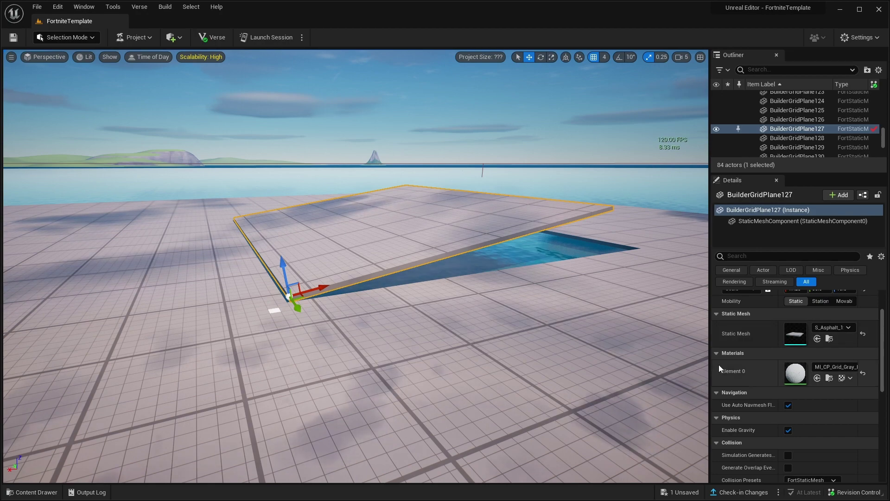
{"action": "right_click_drag", "start_coordinate": [628, 368], "coordinate": [646, 371]}
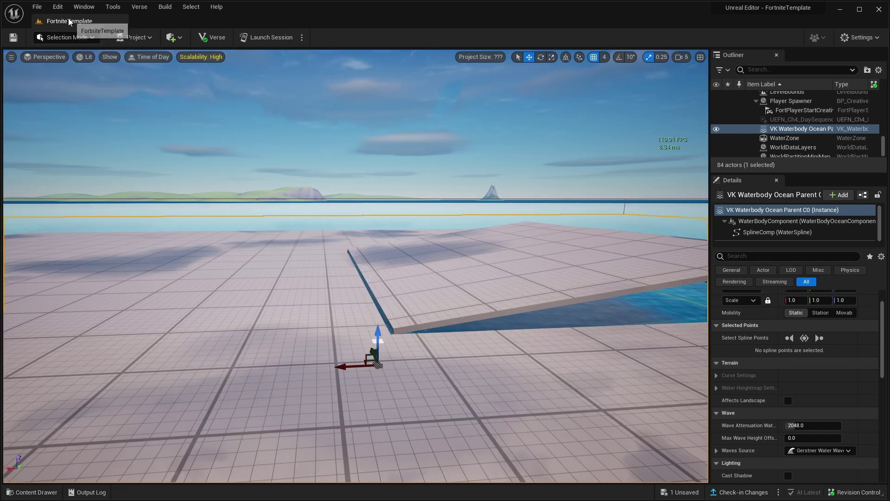
Step: Open the Editor Preferences and review the Unreal Editor for Fortnite project, startup and game client settings
{"action": "left_click", "coordinate": [58, 7]}
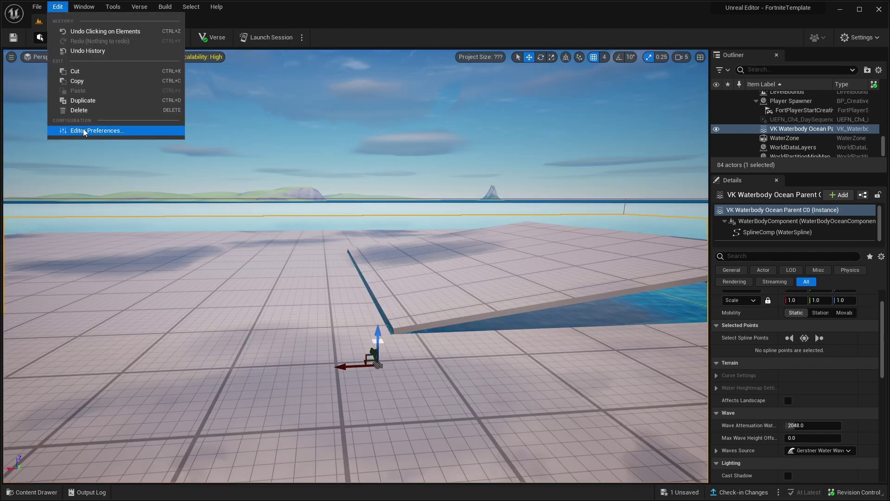
{"action": "left_click", "coordinate": [97, 130]}
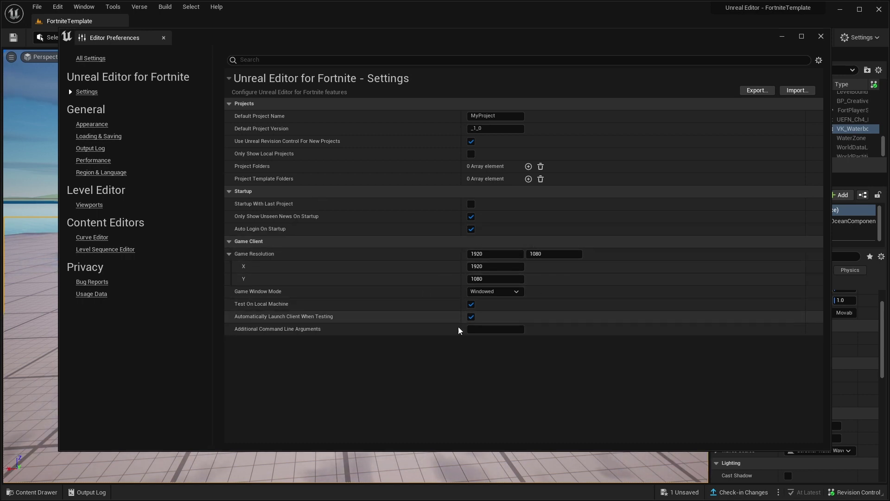
{"action": "left_click_drag", "start_coordinate": [156, 40], "coordinate": [207, 44]}
{"action": "left_click", "coordinate": [11, 57]}
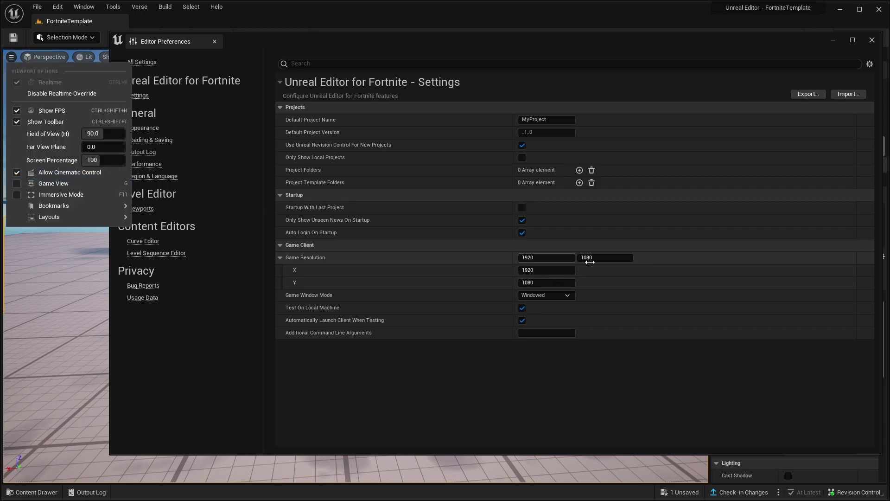
{"action": "left_click", "coordinate": [80, 10]}
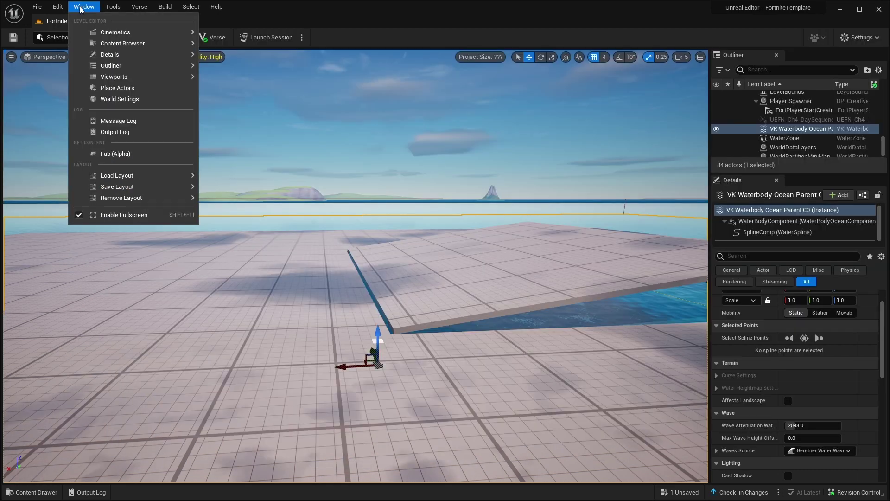
{"action": "mouse_move", "coordinate": [129, 33]}
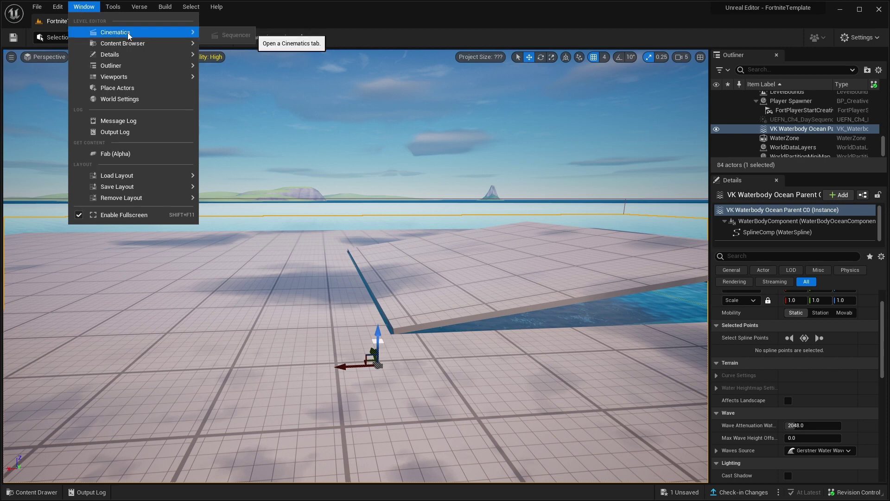
{"action": "mouse_move", "coordinate": [150, 45]}
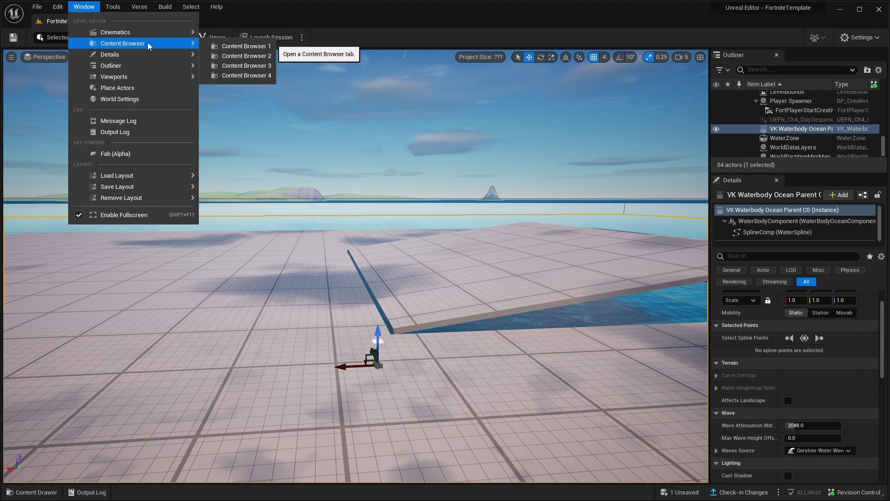
{"action": "left_click", "coordinate": [335, 2]}
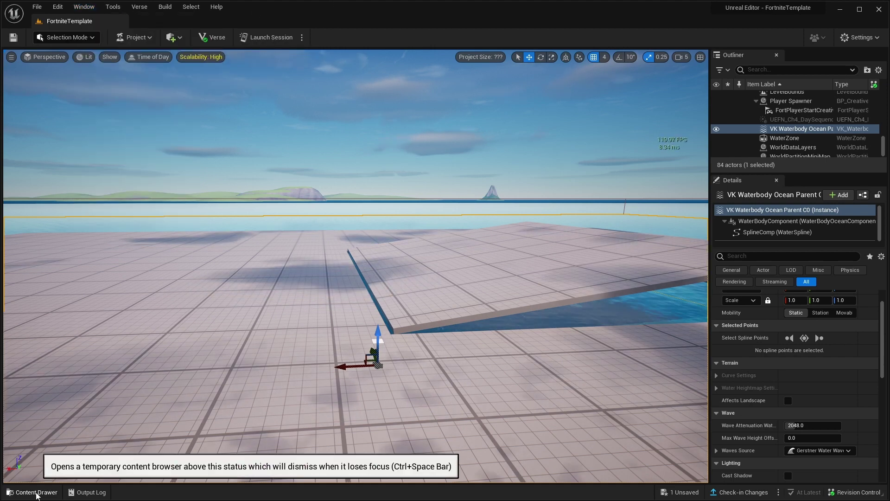
Step: Open the Content Drawer and browse the Fortnite and FortniteTemplate Content folders
{"action": "left_click", "coordinate": [34, 493]}
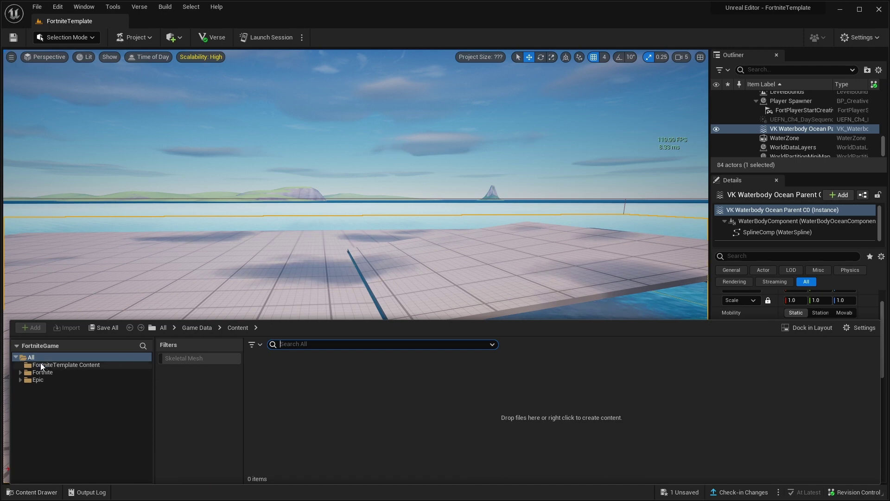
{"action": "left_click", "coordinate": [41, 372]}
{"action": "left_click", "coordinate": [37, 366]}
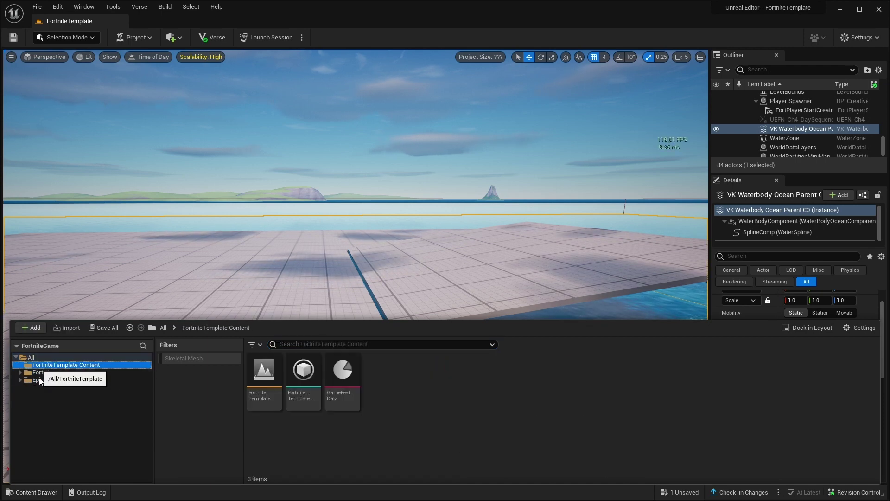
Step: Open two separate content browsers, Content Browser 1 and Content Browser 2
{"action": "left_click", "coordinate": [84, 7]}
{"action": "mouse_move", "coordinate": [137, 44]}
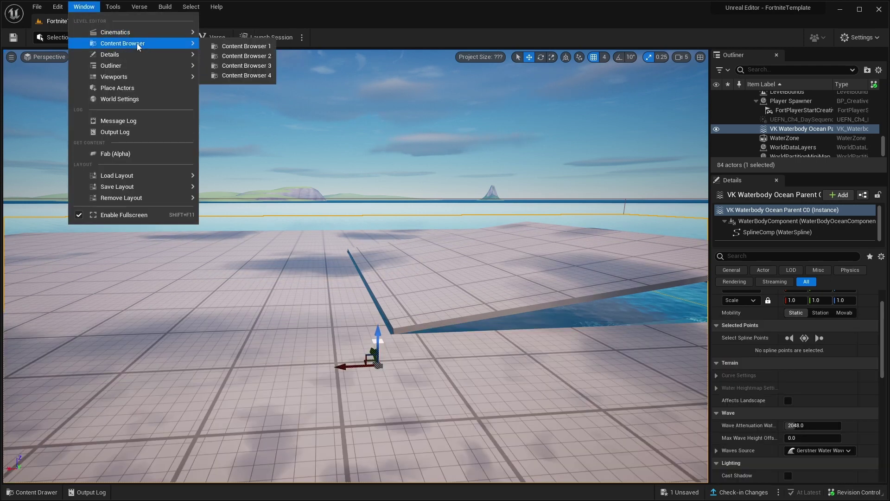
{"action": "left_click", "coordinate": [242, 47]}
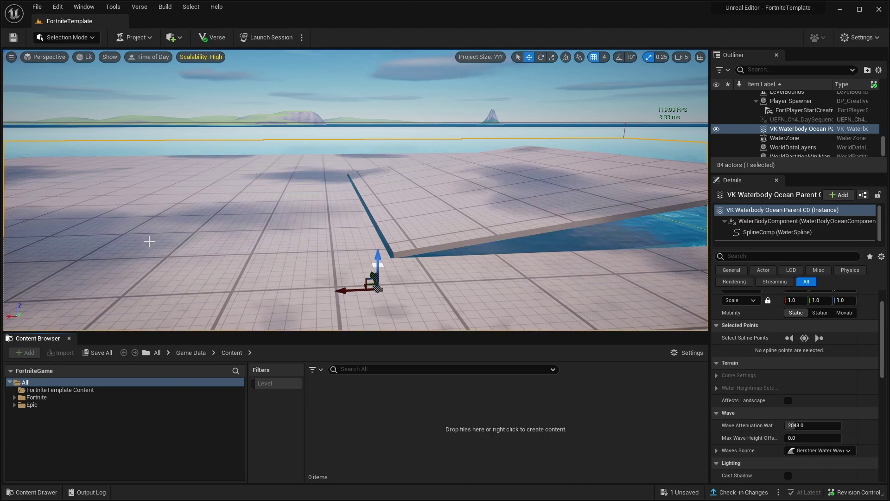
{"action": "left_click", "coordinate": [84, 7]}
{"action": "mouse_move", "coordinate": [114, 42]}
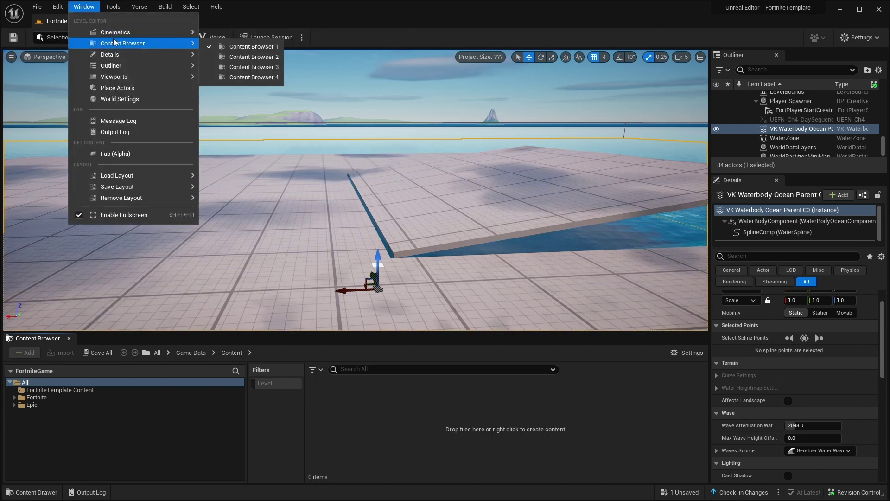
{"action": "left_click", "coordinate": [251, 57]}
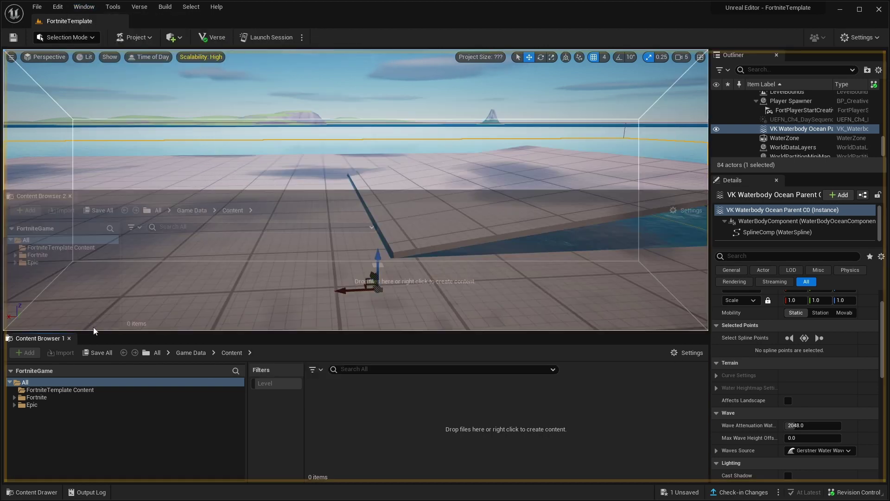
Step: Dock Content Browser 2 beside Content Browser 1, showing FortniteTemplate Content in the first and the Fortnite folder in the second
{"action": "left_click_drag", "start_coordinate": [96, 335], "coordinate": [96, 339]}
{"action": "left_click", "coordinate": [44, 338]}
{"action": "left_click", "coordinate": [114, 339]}
{"action": "left_click", "coordinate": [114, 340]}
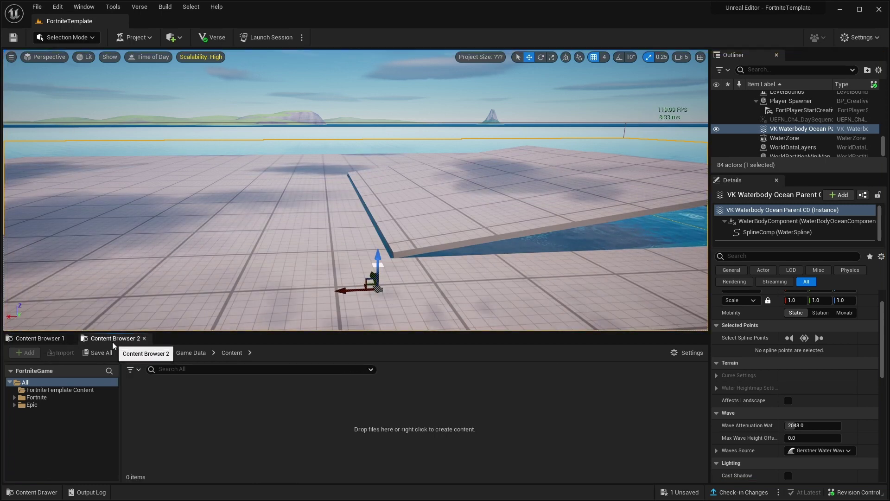
{"action": "left_click_drag", "start_coordinate": [112, 344], "coordinate": [513, 393]}
{"action": "left_click", "coordinate": [61, 389]}
{"action": "left_click", "coordinate": [391, 398]}
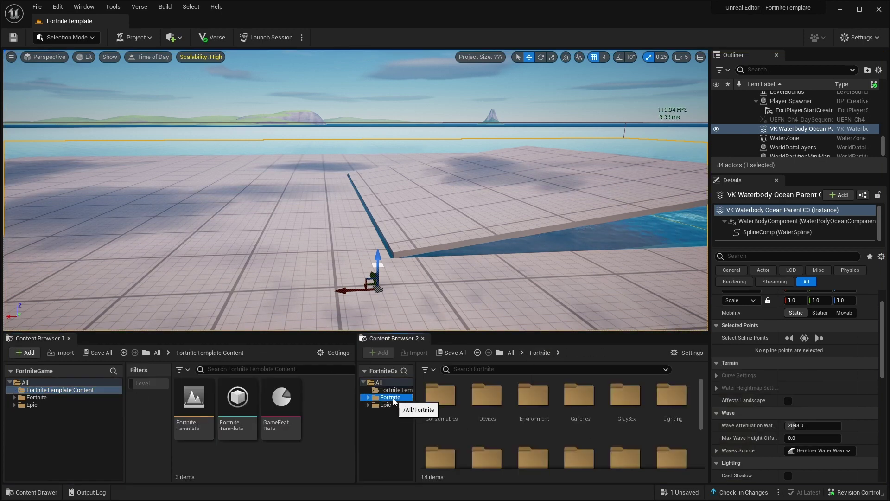
Step: Open the Output Log and review the project's log messages
{"action": "left_click", "coordinate": [84, 6]}
{"action": "mouse_move", "coordinate": [134, 76]}
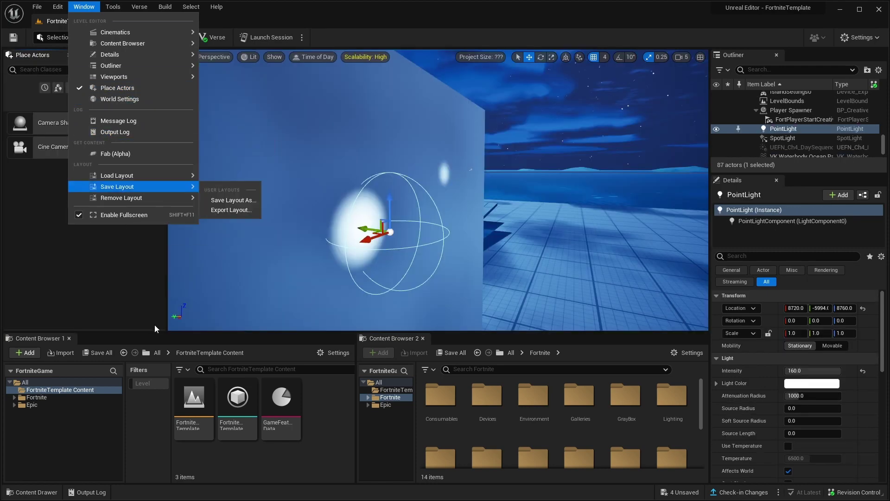
{"action": "left_click", "coordinate": [116, 132]}
{"action": "left_click", "coordinate": [144, 338]}
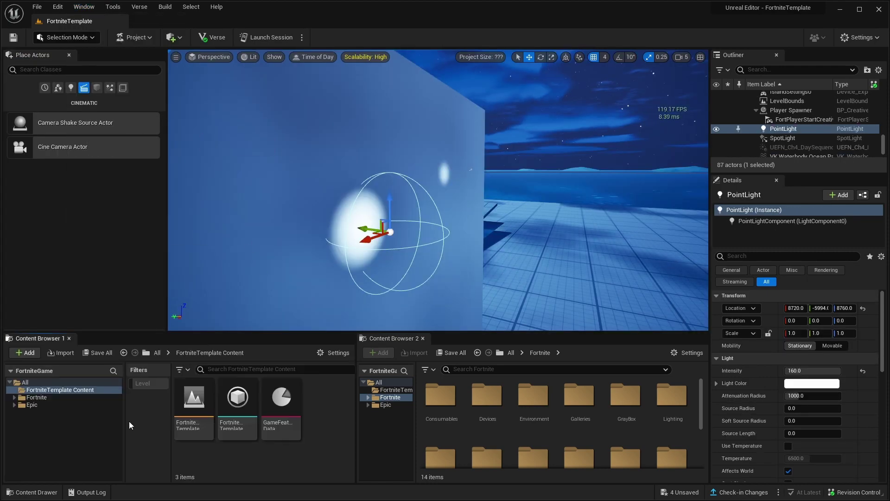
{"action": "left_click", "coordinate": [88, 493]}
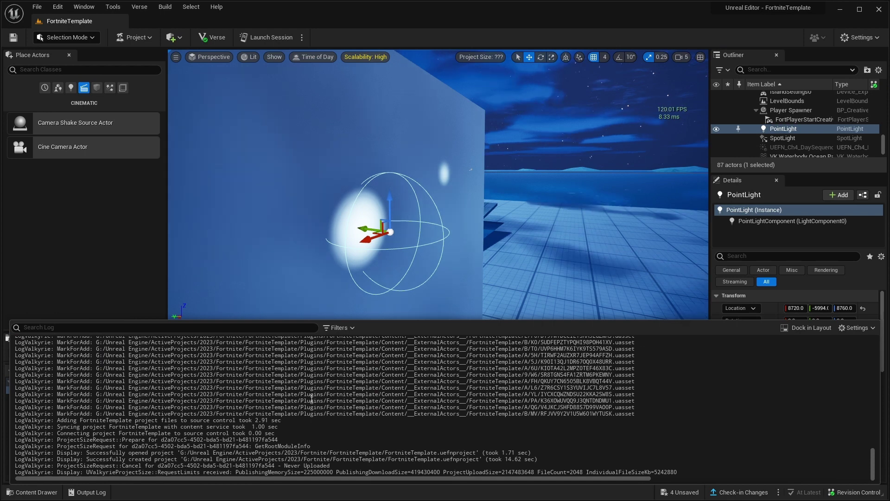
Step: Open Fab (Alpha), browse its packs, featured Megascans and 3D models, and return to the FortniteTemplate level
{"action": "left_click", "coordinate": [84, 7]}
{"action": "left_click", "coordinate": [124, 152]}
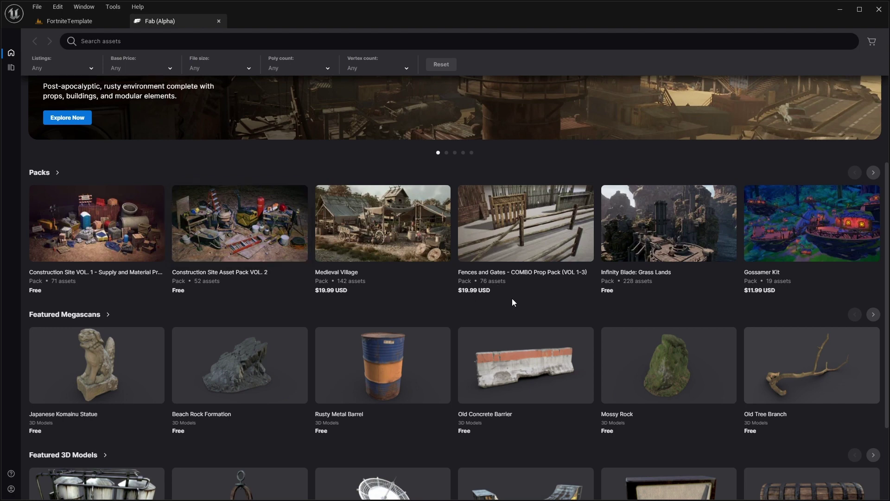
{"action": "scroll", "coordinate": [592, 305], "scroll_direction": "down", "scroll_amount": 1}
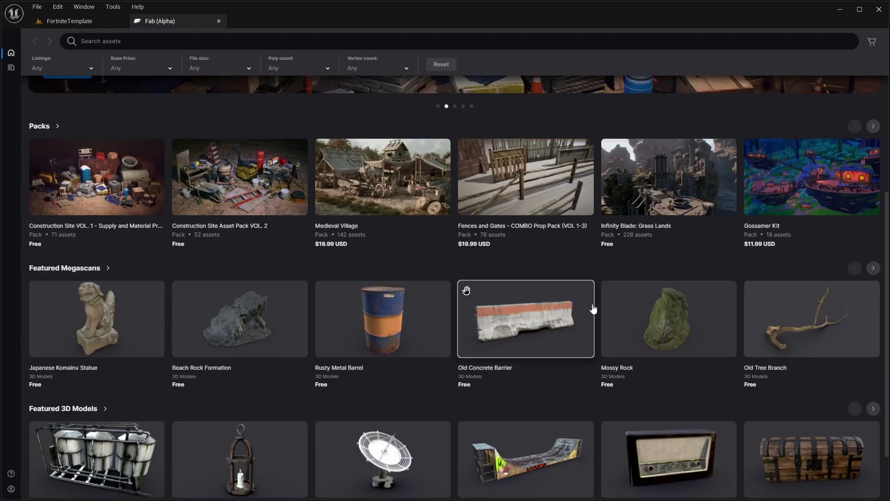
{"action": "scroll", "coordinate": [593, 309], "scroll_direction": "down", "scroll_amount": 1}
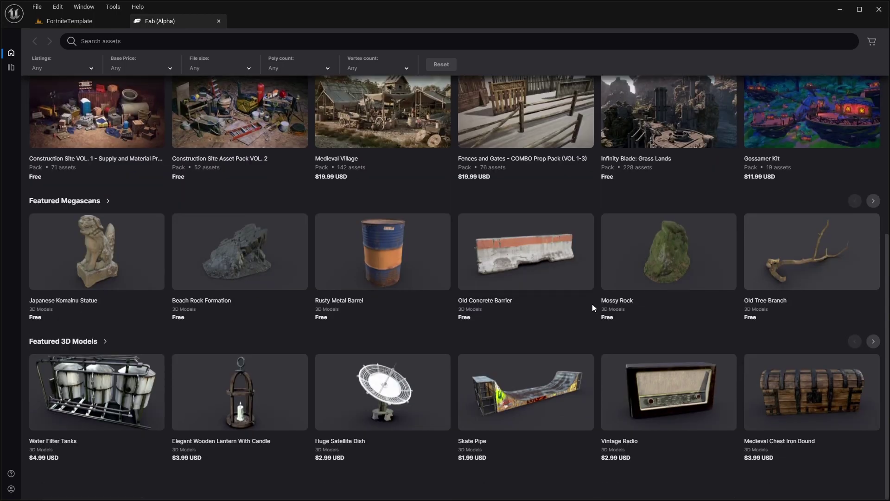
{"action": "scroll", "coordinate": [362, 278], "scroll_direction": "up", "scroll_amount": 5}
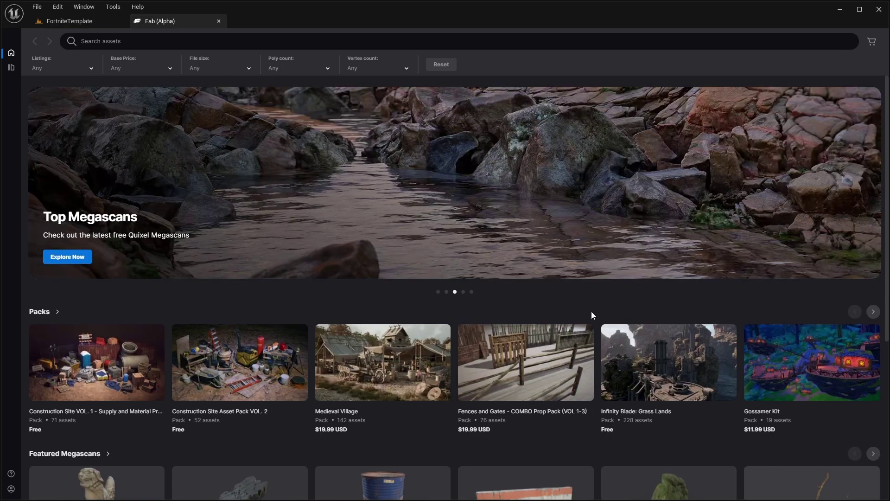
{"action": "scroll", "coordinate": [591, 315], "scroll_direction": "down", "scroll_amount": 4}
{"action": "left_click", "coordinate": [69, 21]}
Step: Open the audit Statistics, widen the Tris column to review the level's primitive stats, and close the window
{"action": "left_click", "coordinate": [113, 7]}
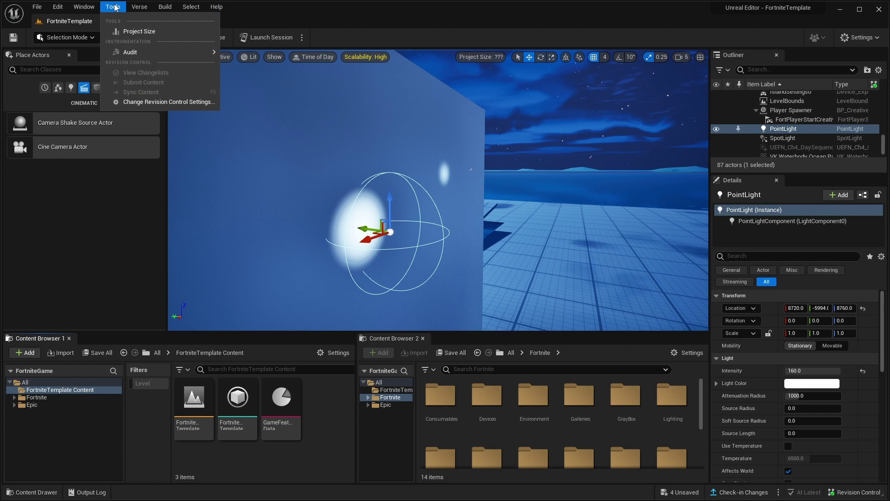
{"action": "mouse_move", "coordinate": [141, 53]}
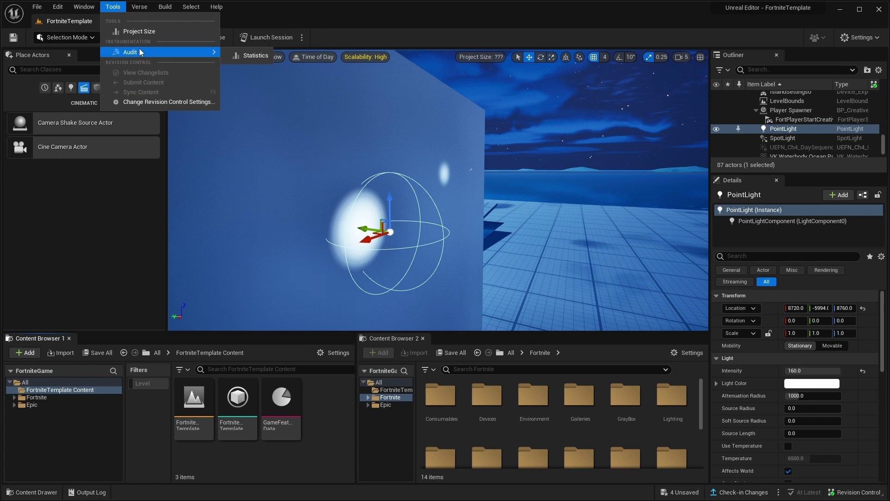
{"action": "left_click", "coordinate": [252, 59]}
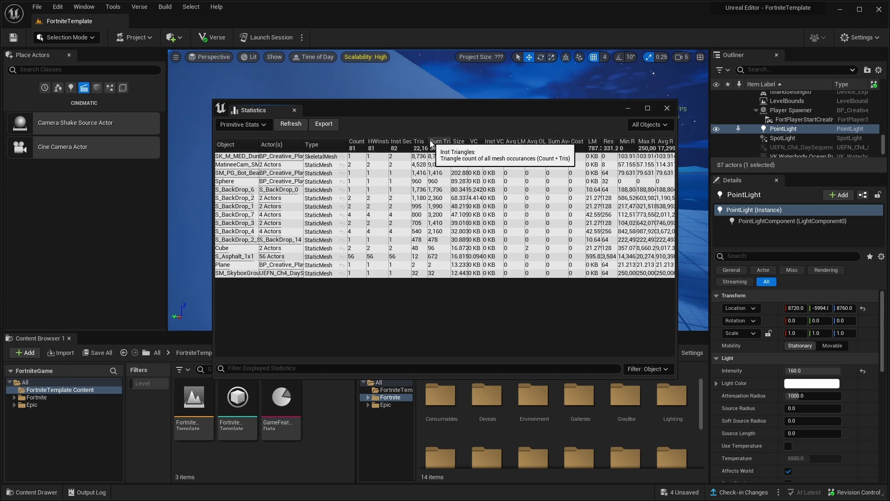
{"action": "left_click_drag", "start_coordinate": [427, 144], "coordinate": [442, 144]}
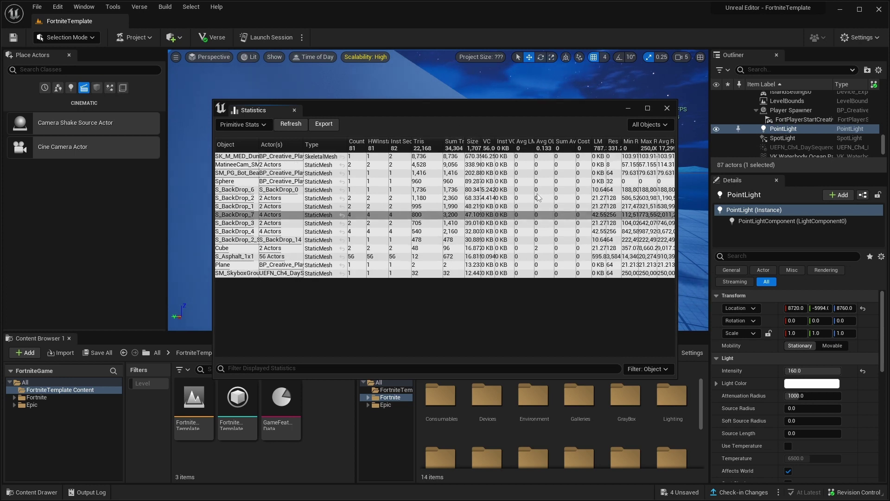
{"action": "left_click", "coordinate": [667, 108]}
Step: Enlarge the Outliner and examine the Background folder's S_BackDrop actors, including S_BackDrop_15, S_BackDrop_25 and S_BackDrop_27
{"action": "left_click_drag", "start_coordinate": [757, 174], "coordinate": [756, 233]}
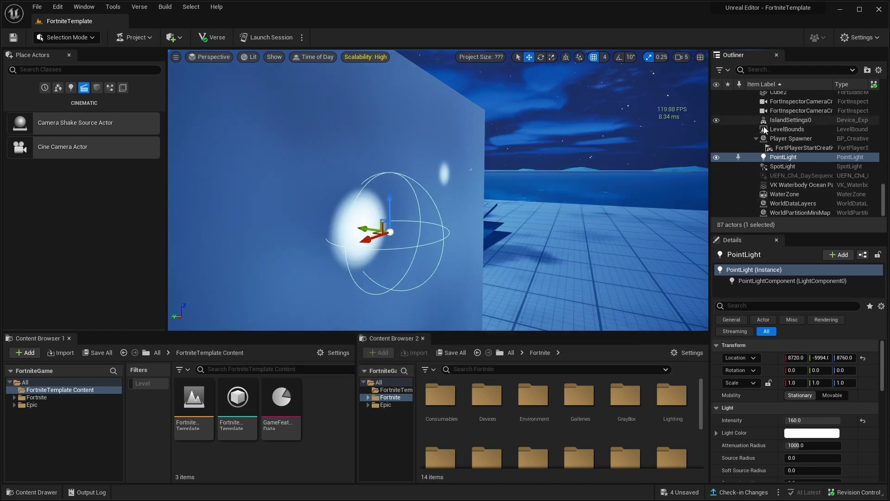
{"action": "scroll", "coordinate": [780, 168], "scroll_direction": "up", "scroll_amount": 20}
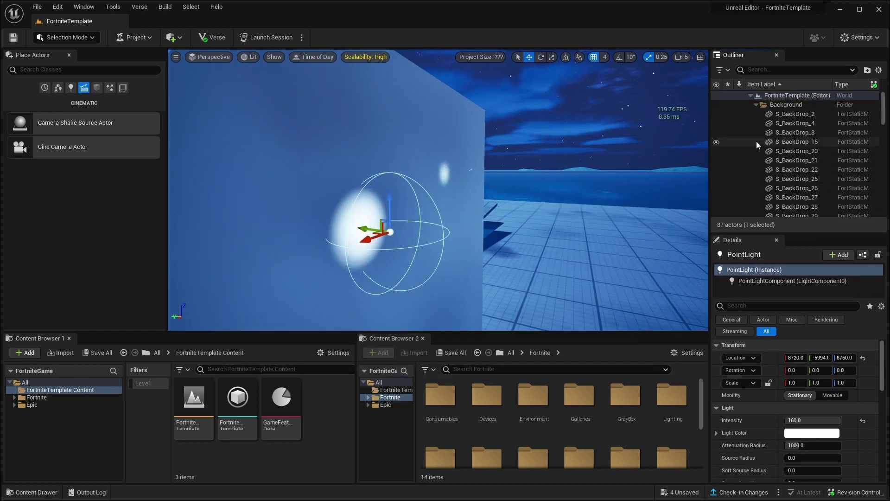
{"action": "right_click_drag", "start_coordinate": [582, 157], "coordinate": [582, 179]}
{"action": "key", "text": "s"}
{"action": "left_click", "coordinate": [786, 144]}
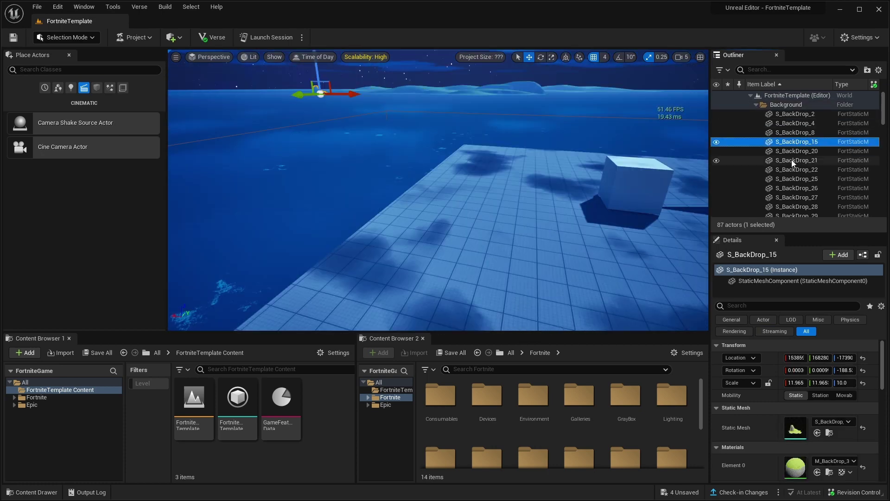
{"action": "left_click", "coordinate": [793, 162]}
{"action": "left_click", "coordinate": [795, 189]}
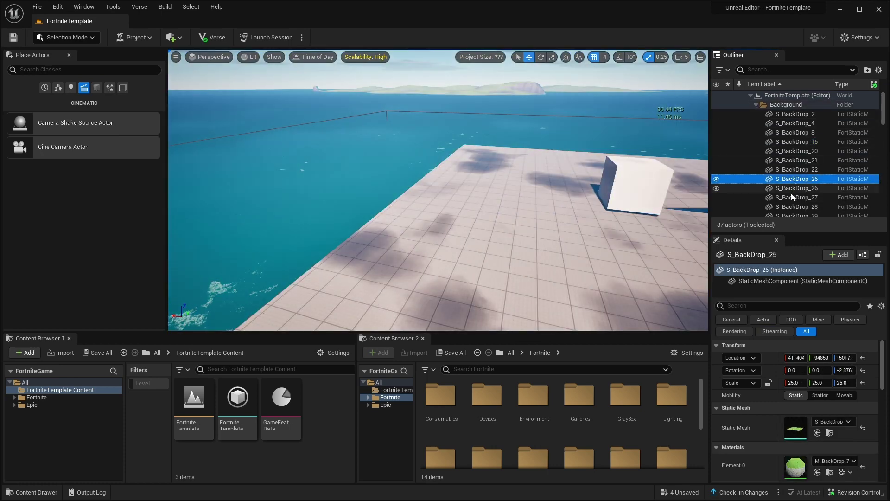
{"action": "left_click", "coordinate": [791, 196]}
{"action": "right_click_drag", "start_coordinate": [617, 158], "coordinate": [673, 148]}
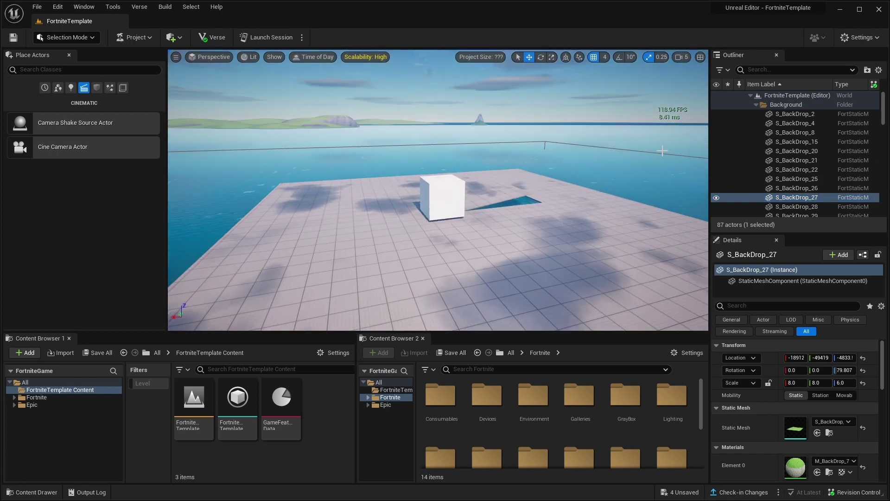
{"action": "scroll", "coordinate": [751, 162], "scroll_direction": "down", "scroll_amount": 3}
{"action": "left_click", "coordinate": [791, 177]}
{"action": "left_click", "coordinate": [785, 197]}
Step: Shift the BuilderGridPlane75 tile along X and delete it
{"action": "left_click", "coordinate": [794, 158]}
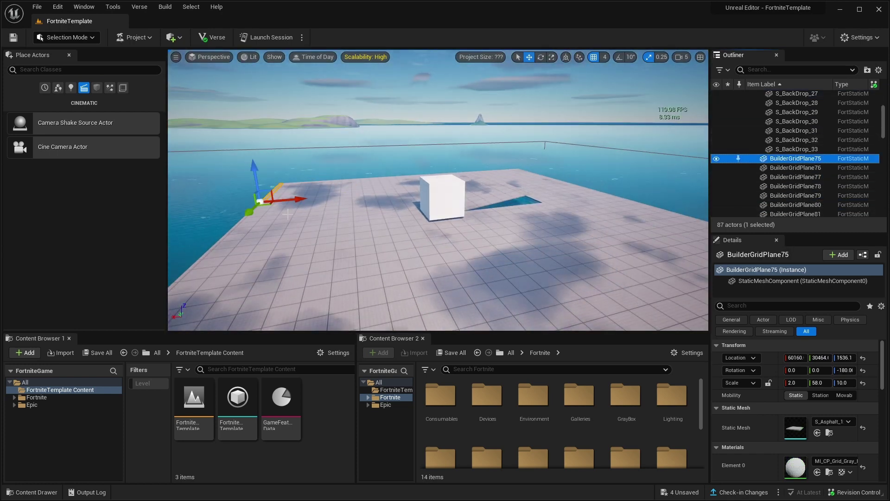
{"action": "right_click_drag", "start_coordinate": [282, 213], "coordinate": [213, 212]}
{"action": "left_click_drag", "start_coordinate": [374, 193], "coordinate": [435, 192]}
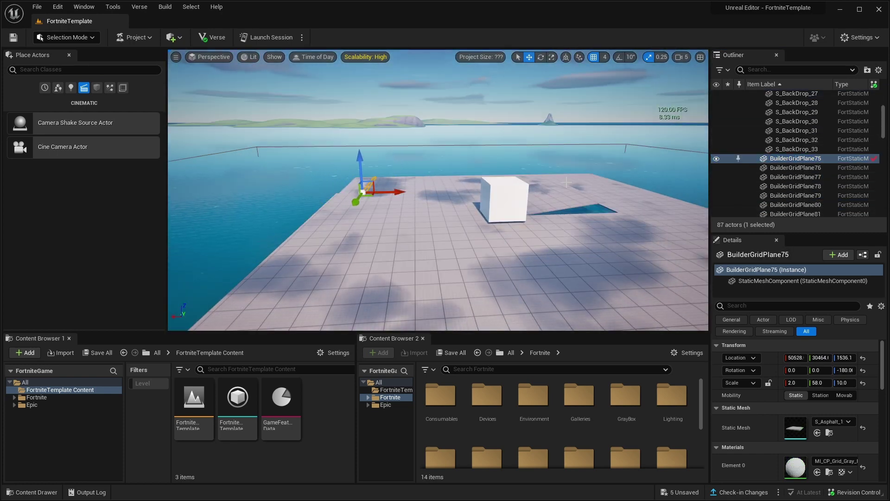
{"action": "key", "text": "Delete"}
Step: Delete all remaining grid floor tiles, from BuilderGridPlane76 through BuilderGridPlane133
{"action": "right_click_drag", "start_coordinate": [344, 195], "coordinate": [283, 260]}
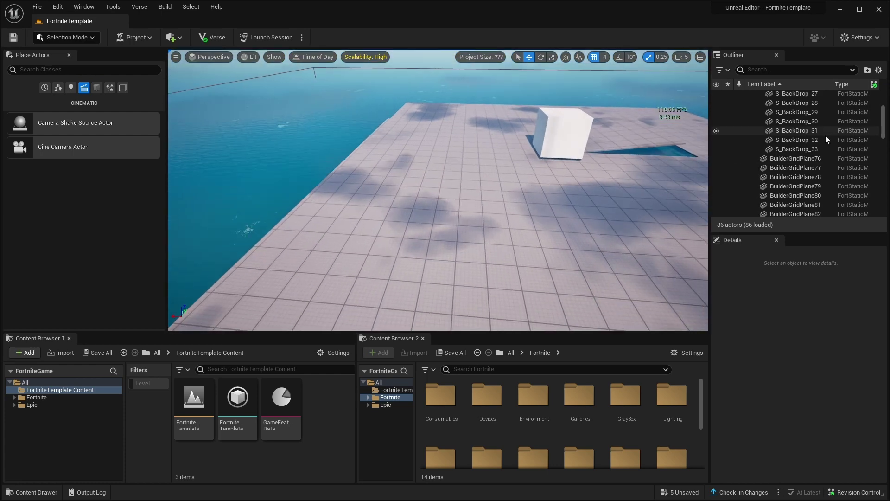
{"action": "left_click", "coordinate": [801, 158]}
{"action": "scroll", "coordinate": [789, 162], "scroll_direction": "down", "scroll_amount": 10}
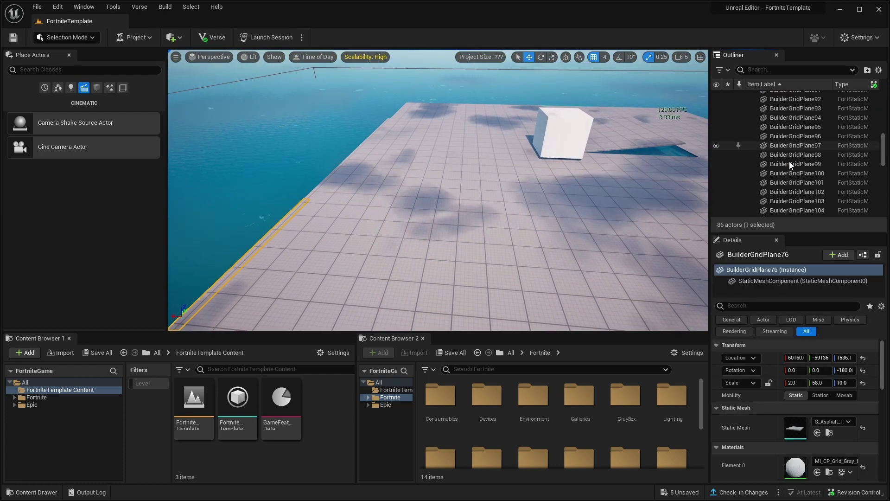
{"action": "scroll", "coordinate": [789, 162], "scroll_direction": "down", "scroll_amount": 9}
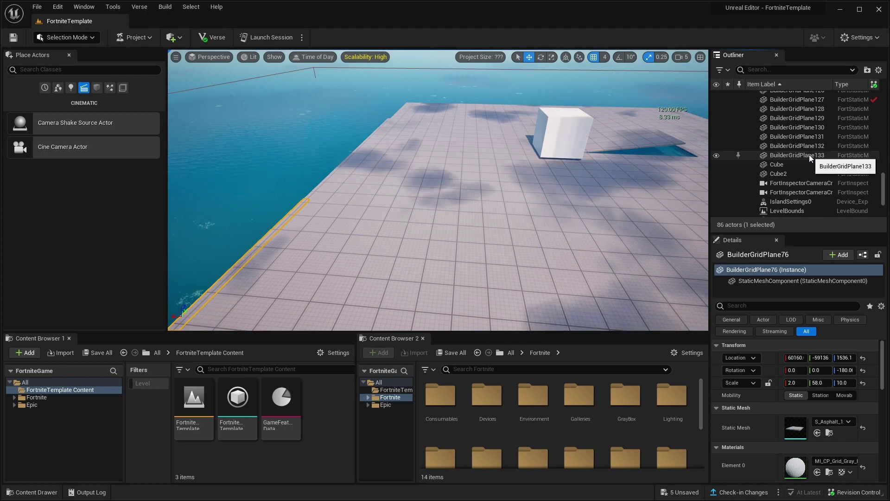
{"action": "left_click", "coordinate": [809, 154], "text": "shift"}
{"action": "key", "text": "f"}
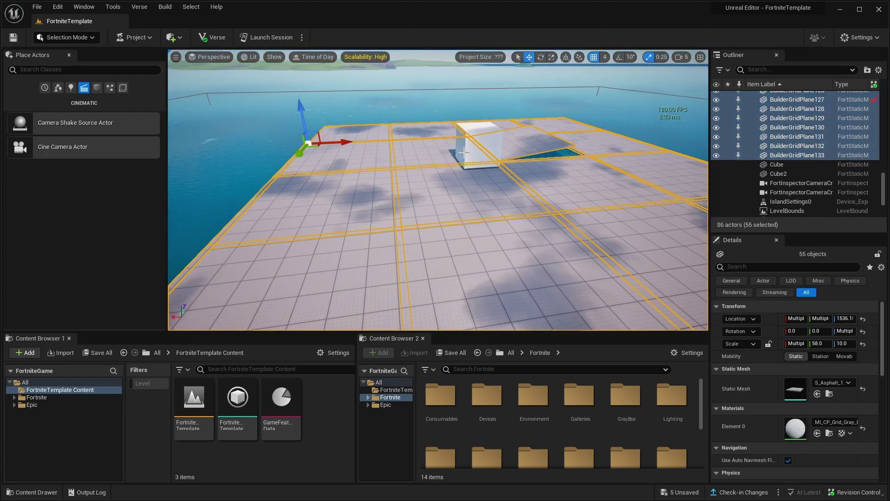
{"action": "key", "text": "Delete"}
Step: Delete the Cube and Cube2 actors from the level
{"action": "left_click", "coordinate": [778, 159]}
{"action": "key", "text": "Delete"}
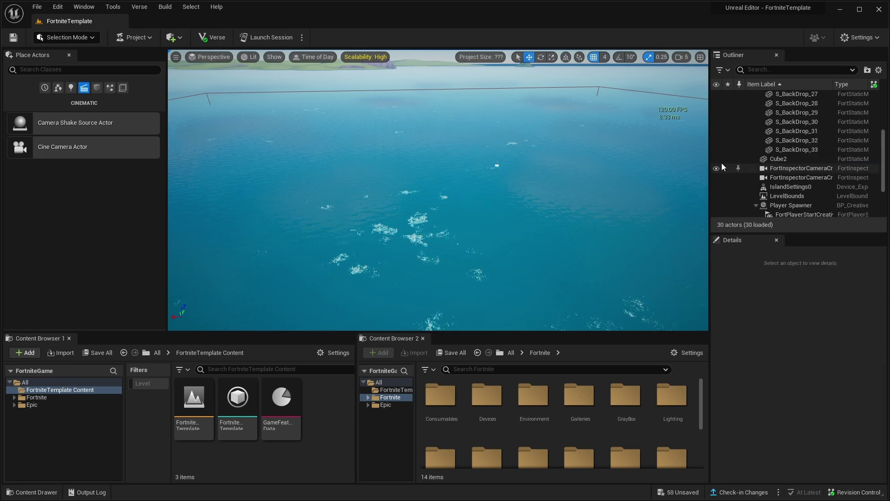
{"action": "left_click", "coordinate": [775, 160]}
{"action": "key", "text": "Delete"}
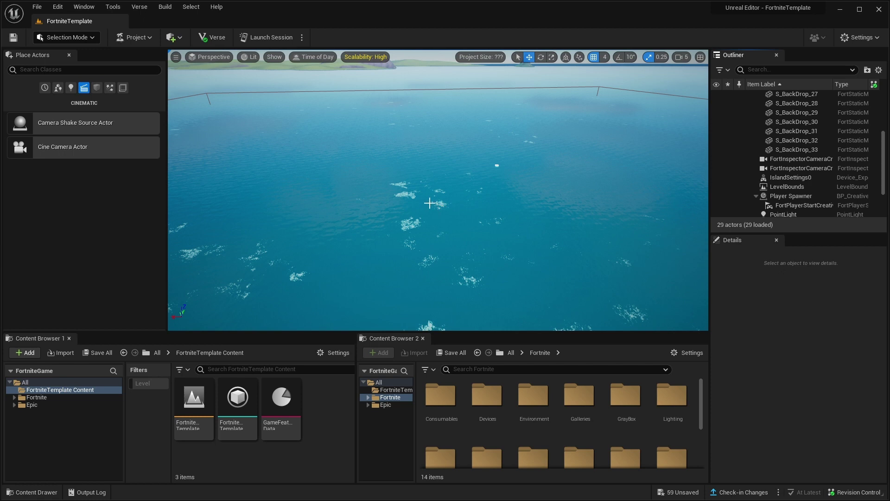
Step: Switch to Landscape mode and set the new landscape's Z location to 700
{"action": "left_click", "coordinate": [70, 37]}
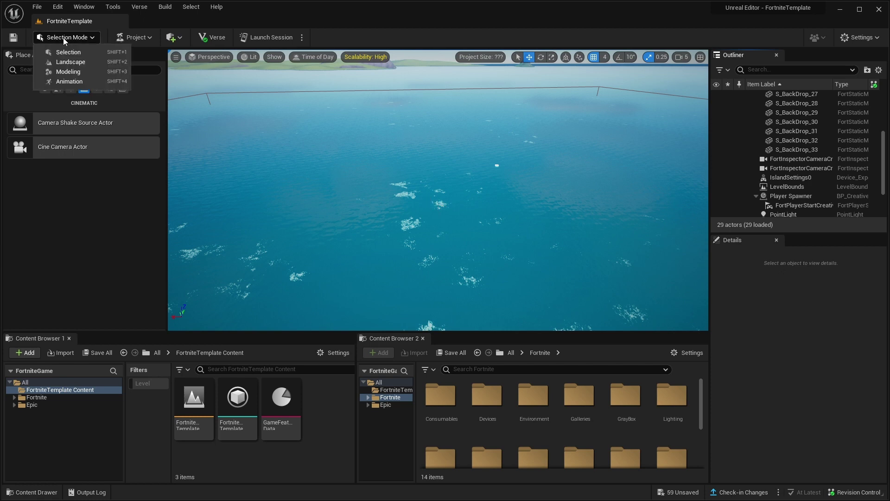
{"action": "left_click", "coordinate": [76, 62]}
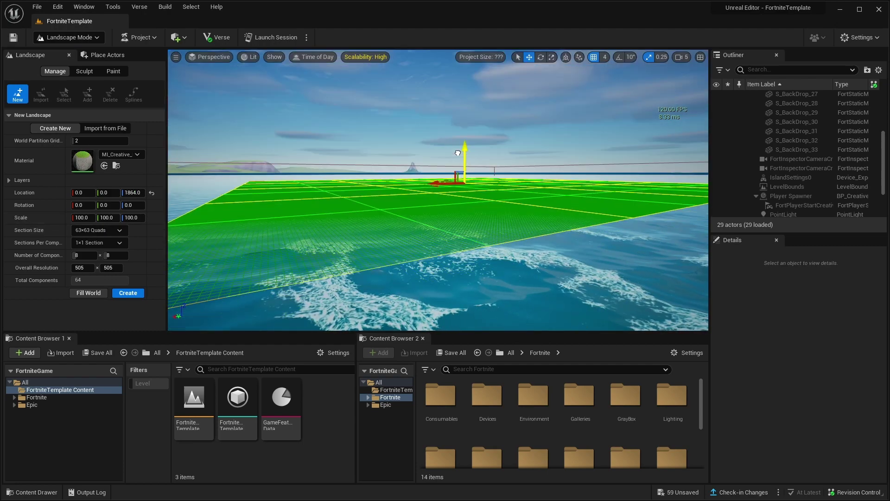
{"action": "mouse_move", "coordinate": [452, 152]}
{"action": "left_mouse_down"}
{"action": "mouse_move", "coordinate": [452, 144]}
{"action": "mouse_move", "coordinate": [449, 172]}
{"action": "mouse_move", "coordinate": [448, 162]}
{"action": "left_mouse_up"}
{"action": "left_click", "coordinate": [131, 192]}
{"action": "type", "text": "7"}
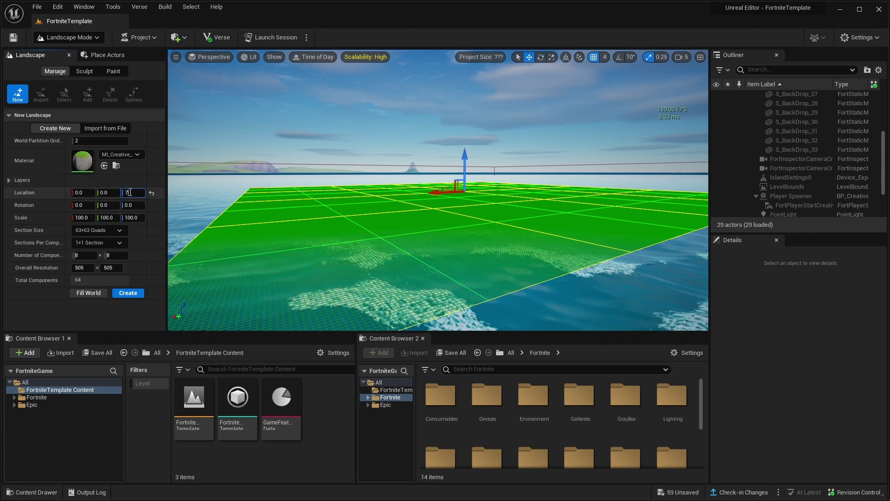
{"action": "type", "text": "00"}
{"action": "key", "text": "Return"}
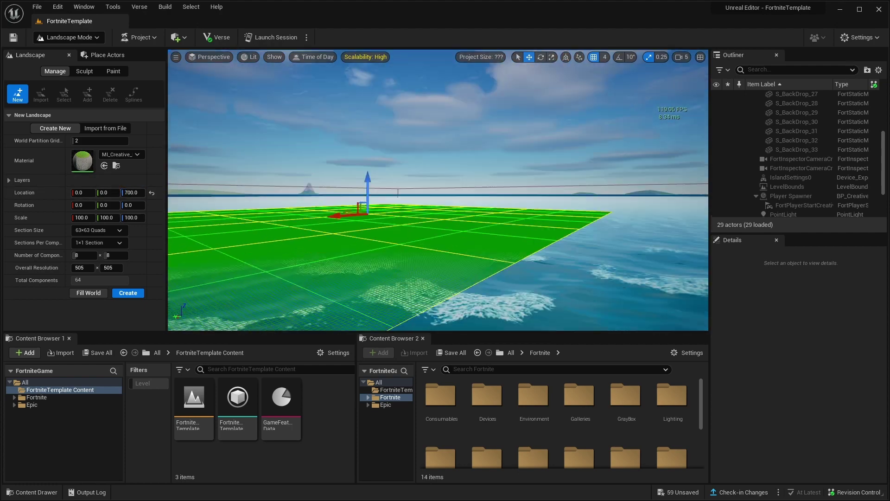
{"action": "right_click_drag", "start_coordinate": [438, 190], "coordinate": [452, 224]}
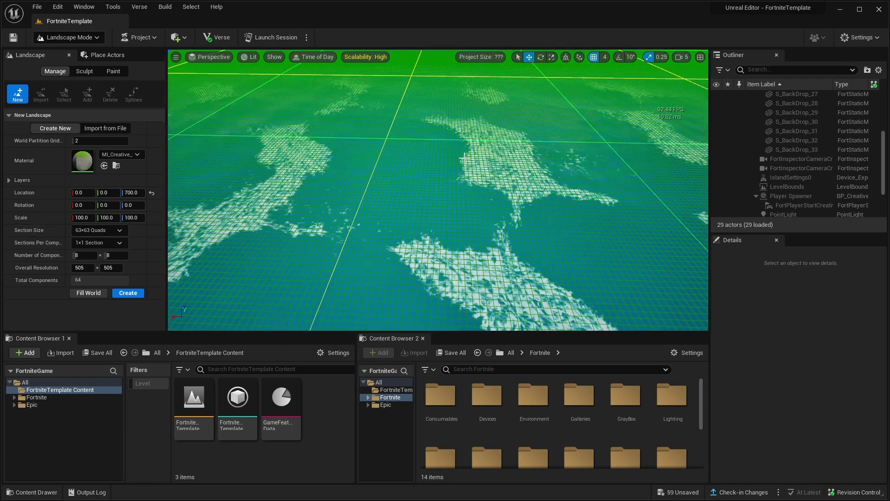
Step: Set the new landscape's section size to 31×31 Quads and its sections per component to 2×2 Sections
{"action": "right_click_drag", "start_coordinate": [405, 206], "coordinate": [406, 199]}
{"action": "mouse_move", "coordinate": [416, 145]}
{"action": "right_mouse_down"}
{"action": "mouse_move", "coordinate": [413, 121]}
{"action": "mouse_move", "coordinate": [424, 149]}
{"action": "right_mouse_up"}
{"action": "key", "text": "w"}
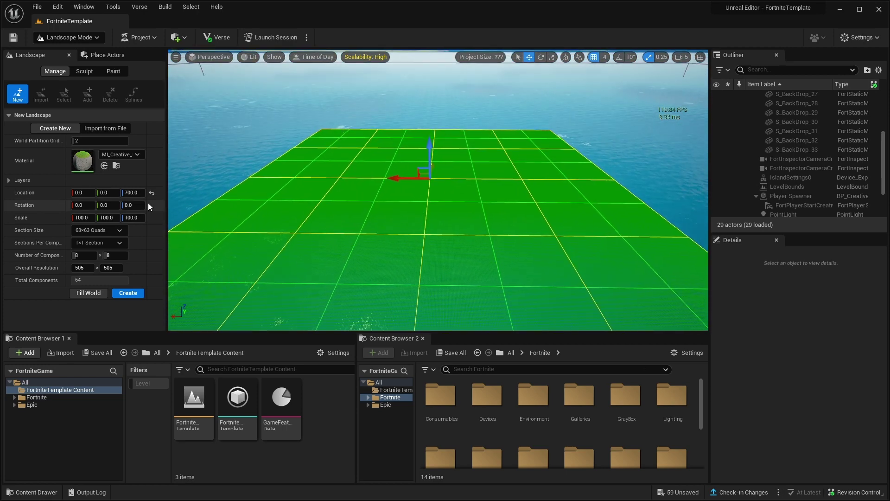
{"action": "left_click", "coordinate": [119, 231]}
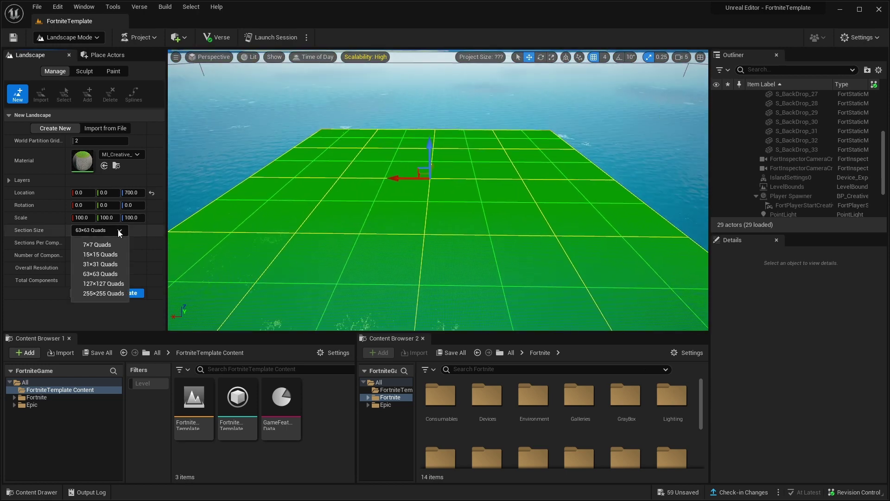
{"action": "left_click", "coordinate": [103, 264]}
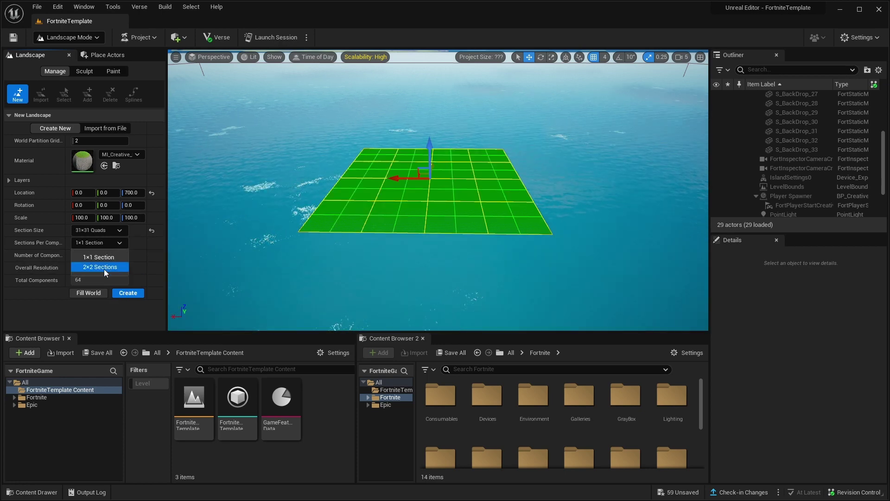
{"action": "left_click", "coordinate": [104, 267]}
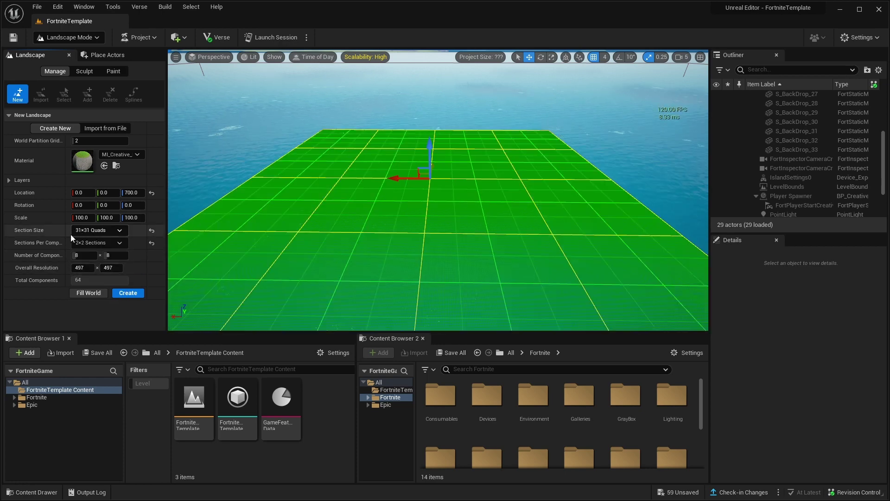
Step: Check the available landscape materials, keep the current one, and create the landscape
{"action": "scroll", "coordinate": [249, 233], "scroll_direction": "up", "scroll_amount": 5}
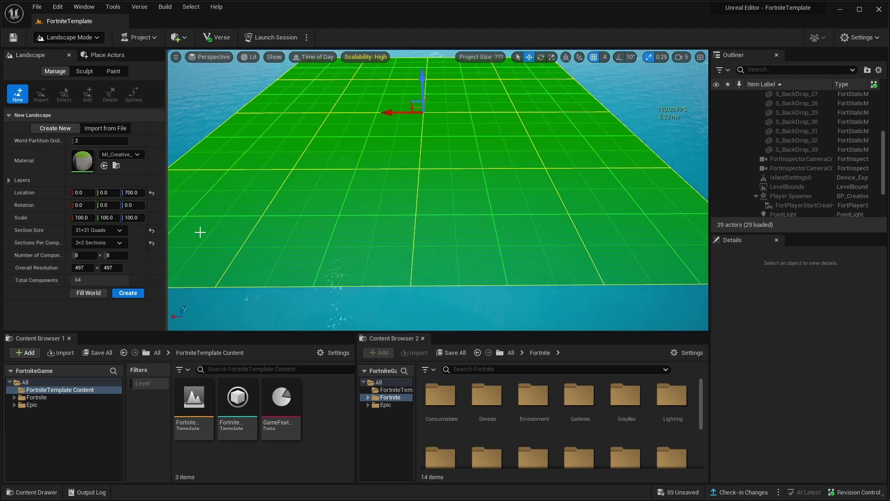
{"action": "left_click", "coordinate": [124, 155]}
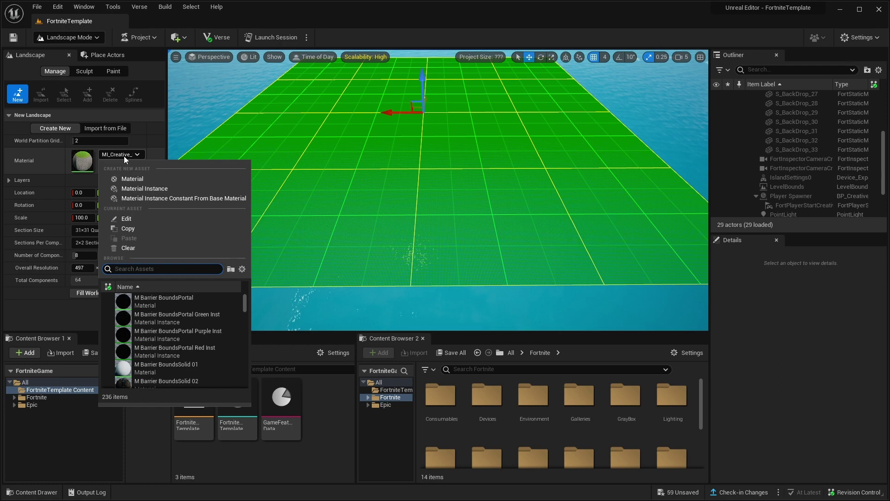
{"action": "left_click", "coordinate": [124, 155]}
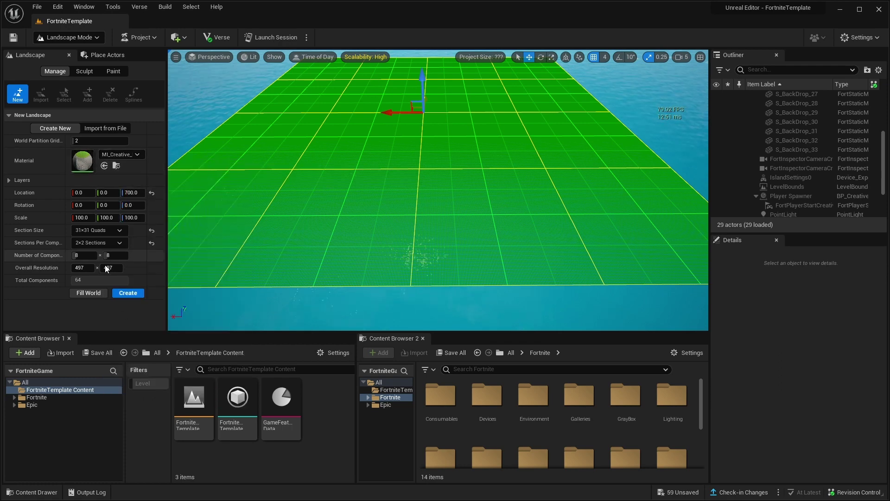
{"action": "left_click", "coordinate": [124, 293]}
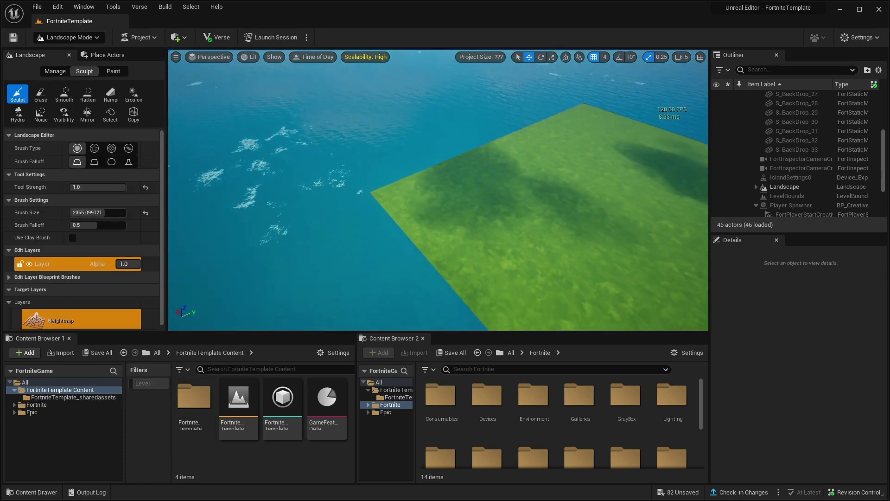
Step: Set the Sculpt tool's strength to 0.5 and its brush size to about 2409
{"action": "right_click_drag", "start_coordinate": [438, 190], "coordinate": [510, 149]}
{"action": "mouse_move", "coordinate": [501, 216]}
{"action": "right_mouse_down"}
{"action": "mouse_move", "coordinate": [408, 204]}
{"action": "mouse_move", "coordinate": [487, 225]}
{"action": "mouse_move", "coordinate": [480, 222]}
{"action": "right_mouse_up"}
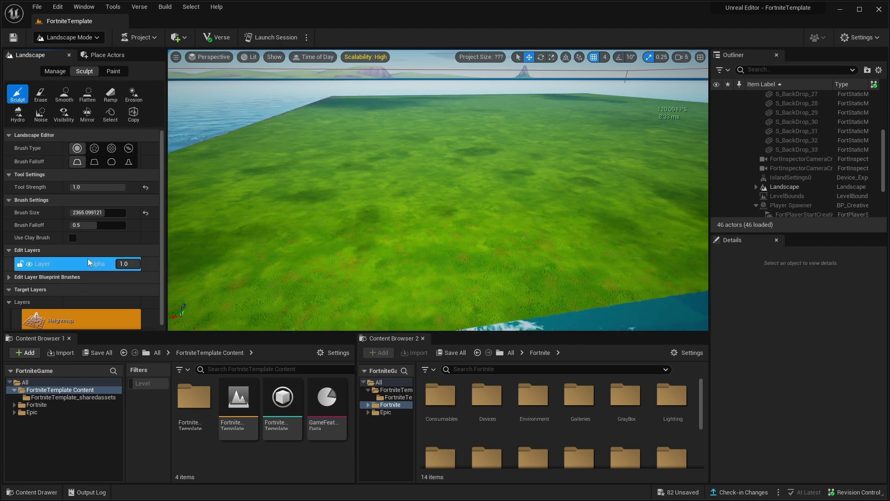
{"action": "left_click", "coordinate": [105, 188]}
{"action": "type", "text": "0.5"}
{"action": "key", "text": "Return"}
{"action": "left_click_drag", "start_coordinate": [102, 213], "coordinate": [103, 213]}
Step: Sculpt a row of raised mountains along one edge of the landscape with successive brush strokes
{"action": "left_click_drag", "start_coordinate": [318, 197], "coordinate": [319, 198]}
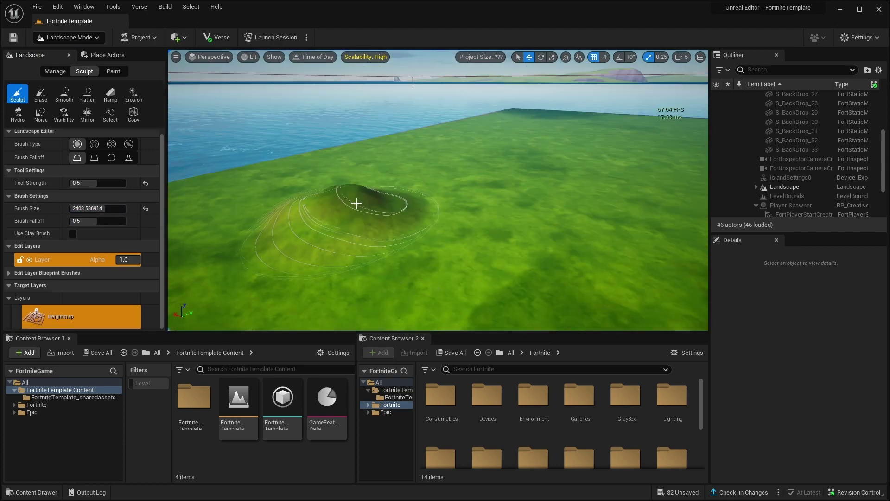
{"action": "left_click_drag", "start_coordinate": [358, 203], "coordinate": [415, 270]}
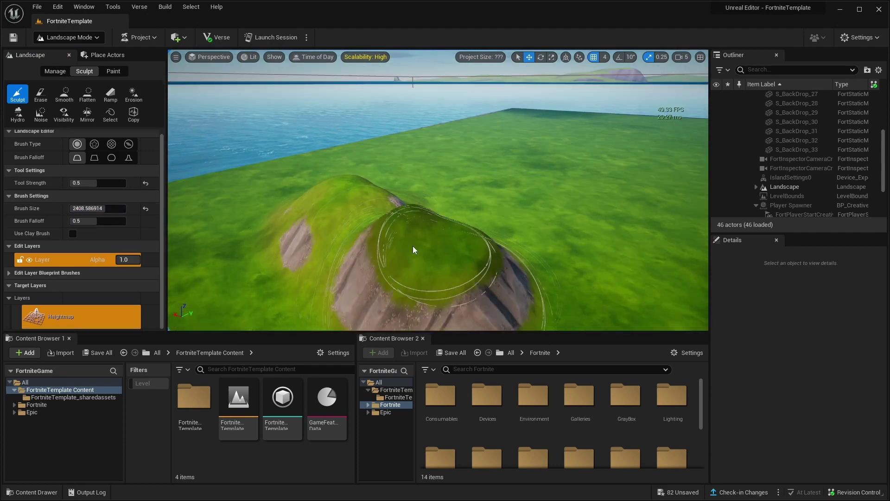
{"action": "right_click_drag", "start_coordinate": [414, 269], "coordinate": [345, 284]}
{"action": "left_click_drag", "start_coordinate": [346, 284], "coordinate": [324, 292]}
{"action": "mouse_move", "coordinate": [325, 292]}
{"action": "right_mouse_down"}
{"action": "mouse_move", "coordinate": [311, 302]}
{"action": "mouse_move", "coordinate": [270, 252]}
{"action": "mouse_move", "coordinate": [464, 263]}
{"action": "mouse_move", "coordinate": [469, 253]}
{"action": "right_mouse_up"}
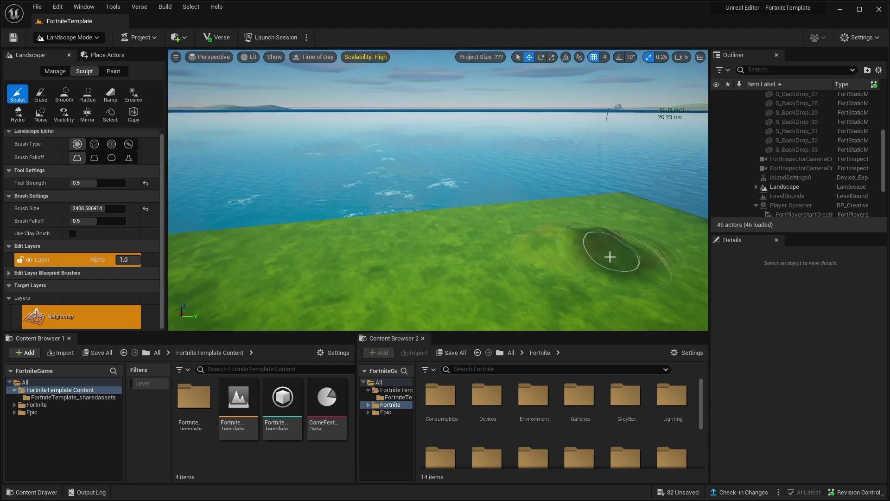
{"action": "left_click_drag", "start_coordinate": [610, 258], "coordinate": [618, 247]}
{"action": "mouse_move", "coordinate": [618, 246]}
{"action": "right_mouse_down"}
{"action": "mouse_move", "coordinate": [497, 274]}
{"action": "mouse_move", "coordinate": [508, 243]}
{"action": "right_mouse_up"}
{"action": "left_click_drag", "start_coordinate": [509, 242], "coordinate": [542, 204]}
{"action": "right_click_drag", "start_coordinate": [542, 204], "coordinate": [592, 210]}
{"action": "left_click_drag", "start_coordinate": [591, 210], "coordinate": [570, 204]}
{"action": "right_click_drag", "start_coordinate": [571, 204], "coordinate": [473, 198]}
{"action": "left_click_drag", "start_coordinate": [473, 199], "coordinate": [479, 143]}
{"action": "mouse_move", "coordinate": [479, 143]}
{"action": "right_mouse_down"}
{"action": "mouse_move", "coordinate": [435, 272]}
{"action": "mouse_move", "coordinate": [325, 260]}
{"action": "mouse_move", "coordinate": [399, 203]}
{"action": "mouse_move", "coordinate": [324, 222]}
{"action": "mouse_move", "coordinate": [399, 197]}
{"action": "right_mouse_up"}
{"action": "left_click_drag", "start_coordinate": [399, 196], "coordinate": [346, 214]}
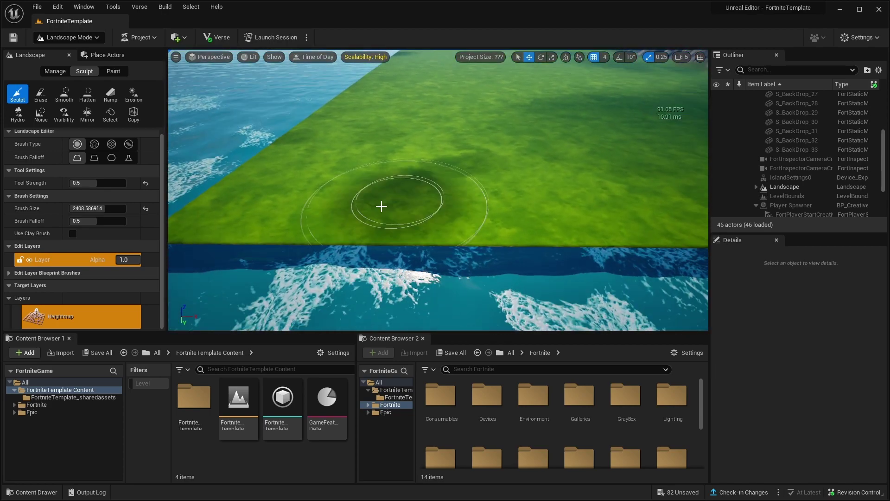
Step: Lower the landscape's flat edge beneath the water to form an irregular, sloping shoreline
{"action": "key", "text": "s"}
{"action": "right_click_drag", "start_coordinate": [345, 215], "coordinate": [356, 199]}
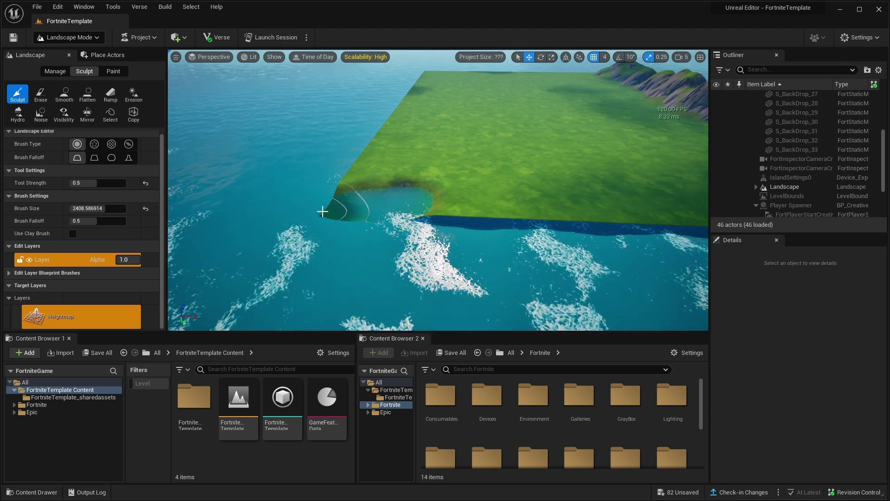
{"action": "key", "text": "d"}
{"action": "right_click_drag", "start_coordinate": [536, 219], "coordinate": [361, 217]}
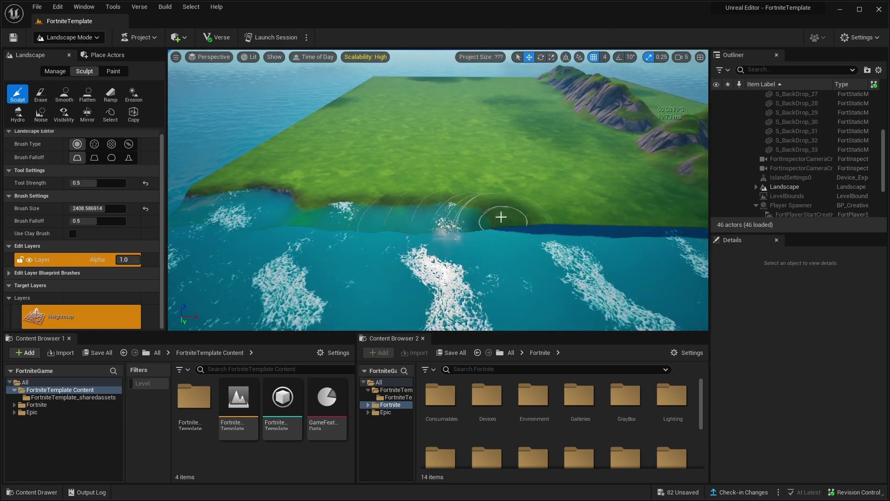
{"action": "right_click_drag", "start_coordinate": [505, 221], "coordinate": [482, 220]}
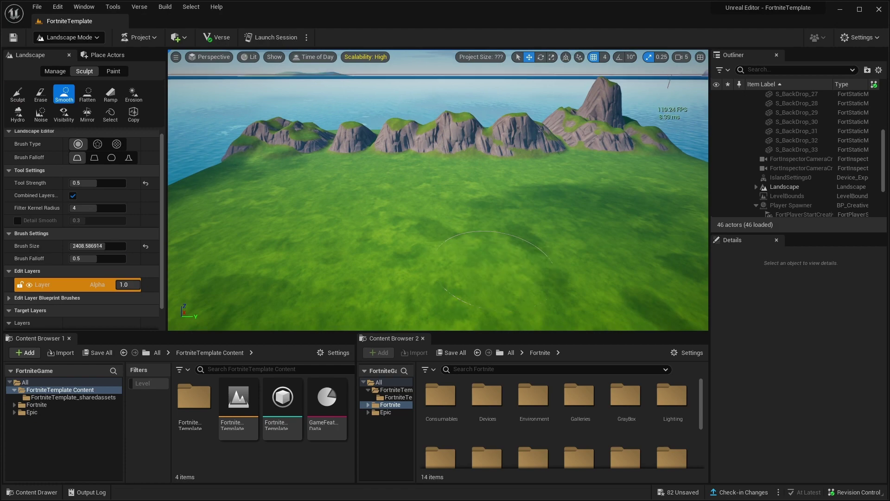
Step: Switch from sculpting to landscape painting and bring up the target layers, Layer1 through Layer6
{"action": "mouse_move", "coordinate": [435, 263]}
{"action": "right_mouse_down"}
{"action": "mouse_move", "coordinate": [491, 262]}
{"action": "mouse_move", "coordinate": [461, 207]}
{"action": "right_mouse_up"}
{"action": "key", "text": "w"}
{"action": "mouse_move", "coordinate": [402, 244]}
{"action": "right_mouse_down"}
{"action": "mouse_move", "coordinate": [456, 238]}
{"action": "mouse_move", "coordinate": [381, 259]}
{"action": "mouse_move", "coordinate": [403, 252]}
{"action": "right_mouse_up"}
{"action": "key", "text": "w"}
{"action": "left_click", "coordinate": [114, 71]}
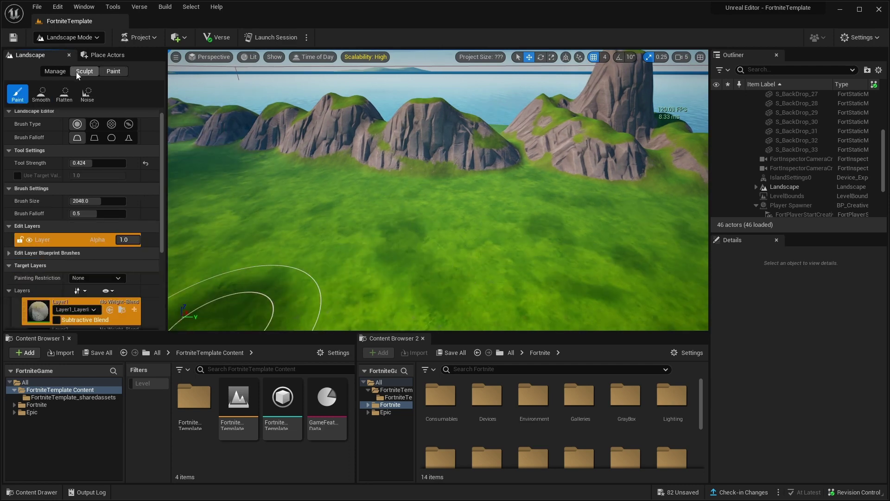
{"action": "scroll", "coordinate": [29, 251], "scroll_direction": "down", "scroll_amount": 5}
{"action": "left_click", "coordinate": [10, 172]}
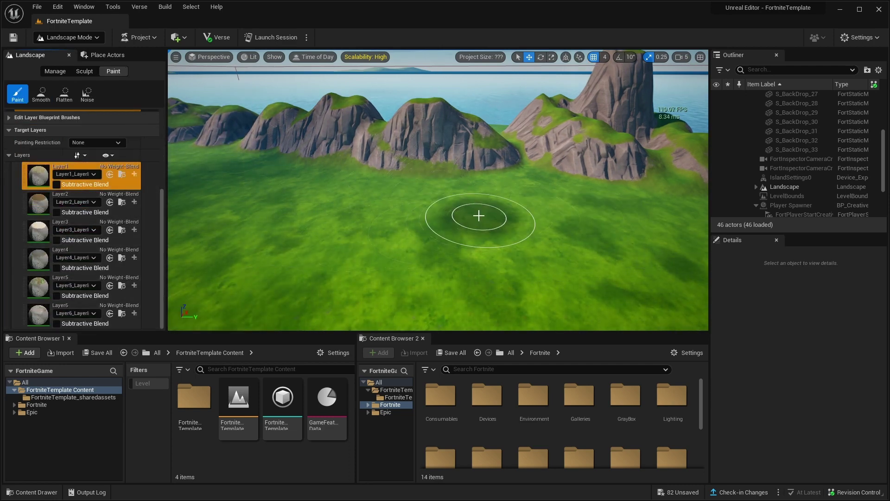
Step: Paint Layer1 dirt patches on the grass at the foot of the mountains
{"action": "right_click_drag", "start_coordinate": [479, 216], "coordinate": [533, 220]}
{"action": "key", "text": "w"}
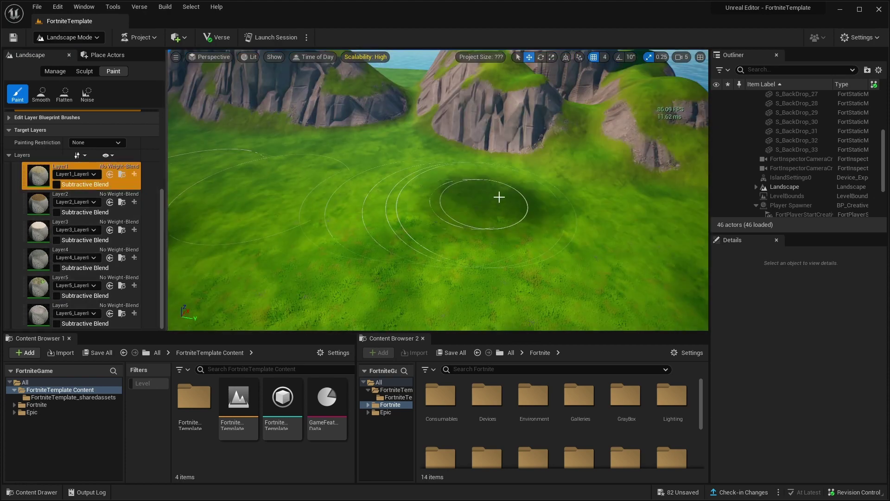
{"action": "mouse_move", "coordinate": [527, 202]}
{"action": "left_mouse_down"}
{"action": "mouse_move", "coordinate": [439, 185]}
{"action": "mouse_move", "coordinate": [542, 221]}
{"action": "left_mouse_up"}
{"action": "right_click_drag", "start_coordinate": [543, 220], "coordinate": [477, 240]}
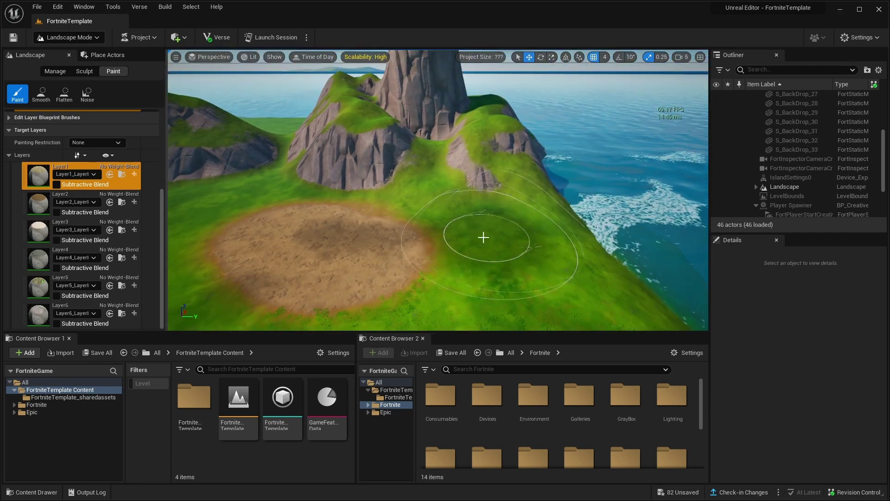
{"action": "left_click_drag", "start_coordinate": [477, 240], "coordinate": [458, 238]}
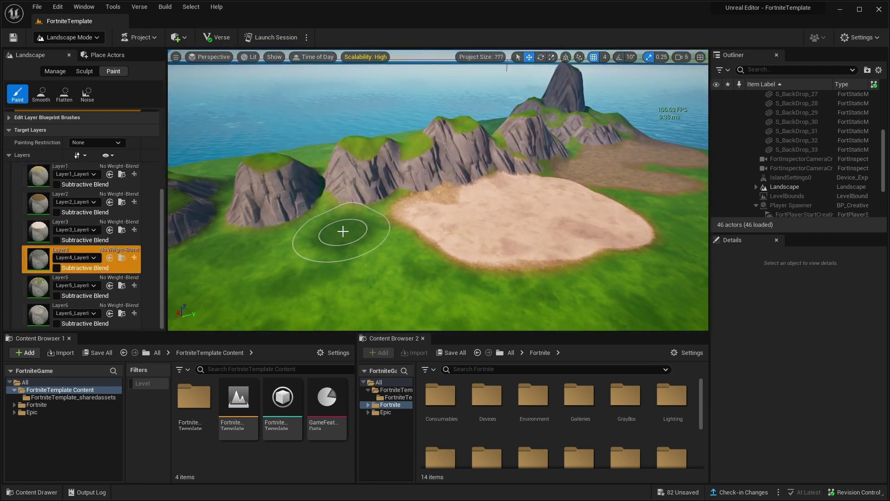
Step: Reduce the paint brush size to about 803 and paint rock over the grassy mountain tops
{"action": "right_click_drag", "start_coordinate": [342, 208], "coordinate": [232, 223]}
{"action": "right_click_drag", "start_coordinate": [487, 204], "coordinate": [538, 241]}
{"action": "scroll", "coordinate": [88, 211], "scroll_direction": "up", "scroll_amount": 8}
{"action": "left_click_drag", "start_coordinate": [95, 185], "coordinate": [85, 185]}
{"action": "mouse_move", "coordinate": [482, 181]}
{"action": "left_mouse_down"}
{"action": "mouse_move", "coordinate": [469, 175]}
{"action": "mouse_move", "coordinate": [456, 190]}
{"action": "left_mouse_up"}
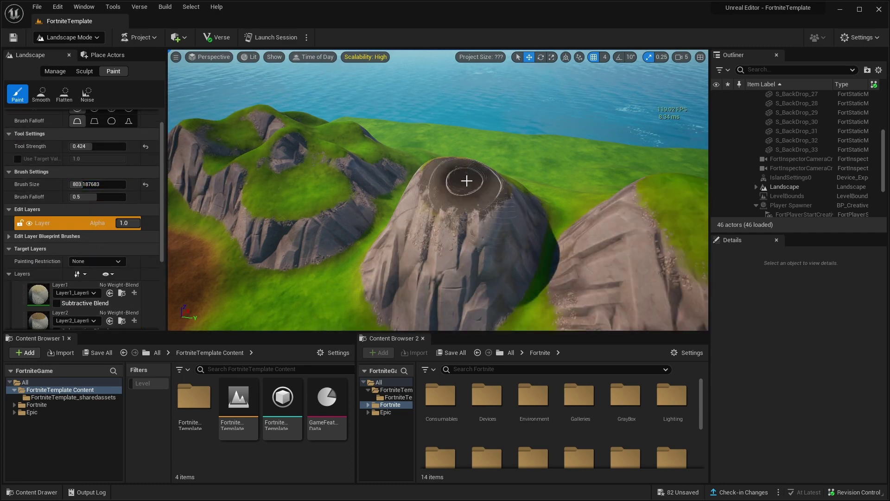
{"action": "mouse_move", "coordinate": [364, 157]}
{"action": "left_mouse_down"}
{"action": "mouse_move", "coordinate": [271, 190]}
{"action": "mouse_move", "coordinate": [318, 191]}
{"action": "mouse_move", "coordinate": [309, 157]}
{"action": "left_mouse_up"}
{"action": "right_click_drag", "start_coordinate": [309, 158], "coordinate": [346, 165]}
{"action": "left_click_drag", "start_coordinate": [346, 165], "coordinate": [301, 188]}
{"action": "right_click_drag", "start_coordinate": [302, 188], "coordinate": [353, 172]}
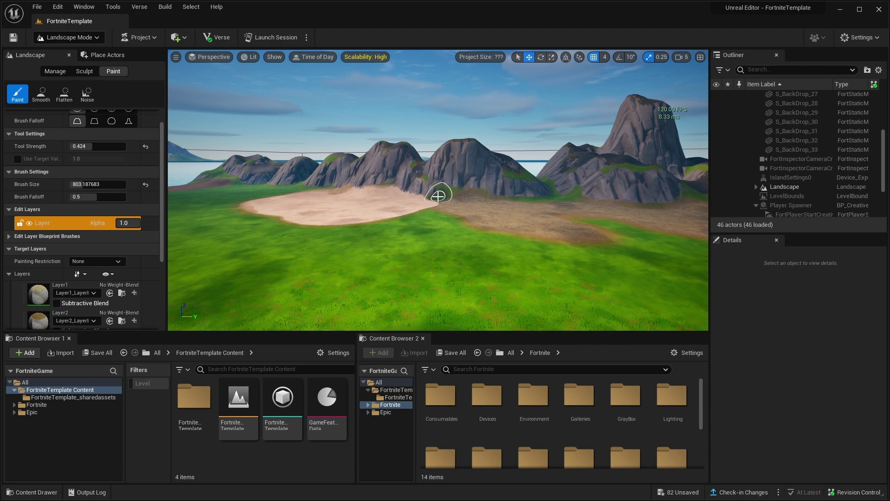
Step: Add new landscape components in the water around the island with the Add tool at brush size 1
{"action": "left_click", "coordinate": [52, 72]}
{"action": "right_click_drag", "start_coordinate": [403, 288], "coordinate": [449, 276]}
{"action": "mouse_move", "coordinate": [372, 251]}
{"action": "right_mouse_down"}
{"action": "mouse_move", "coordinate": [435, 262]}
{"action": "mouse_move", "coordinate": [441, 297]}
{"action": "mouse_move", "coordinate": [372, 251]}
{"action": "right_mouse_up"}
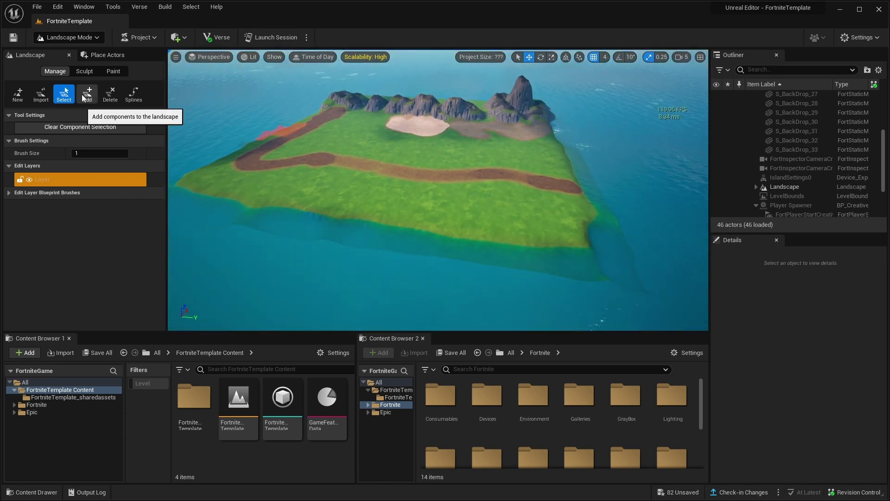
{"action": "left_click", "coordinate": [87, 95]}
{"action": "right_click_drag", "start_coordinate": [272, 167], "coordinate": [292, 181]}
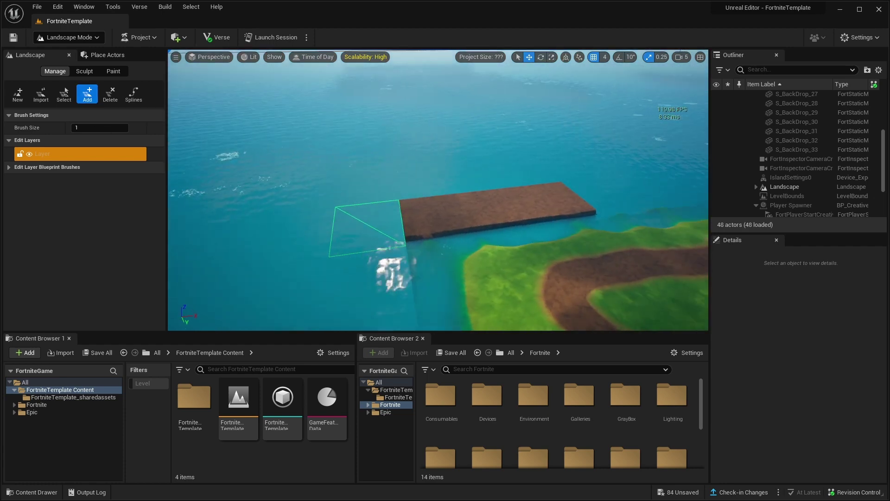
{"action": "right_click_drag", "start_coordinate": [369, 230], "coordinate": [500, 192]}
{"action": "left_click", "coordinate": [506, 185]}
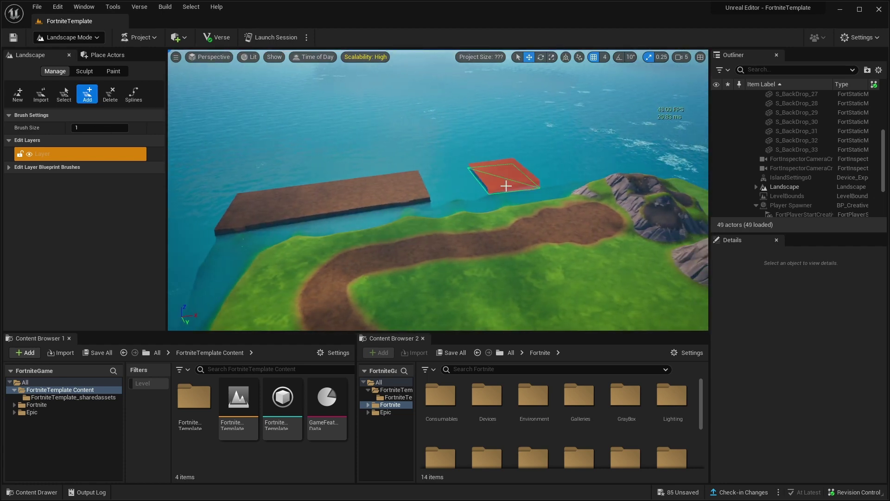
{"action": "right_click_drag", "start_coordinate": [612, 168], "coordinate": [658, 168]}
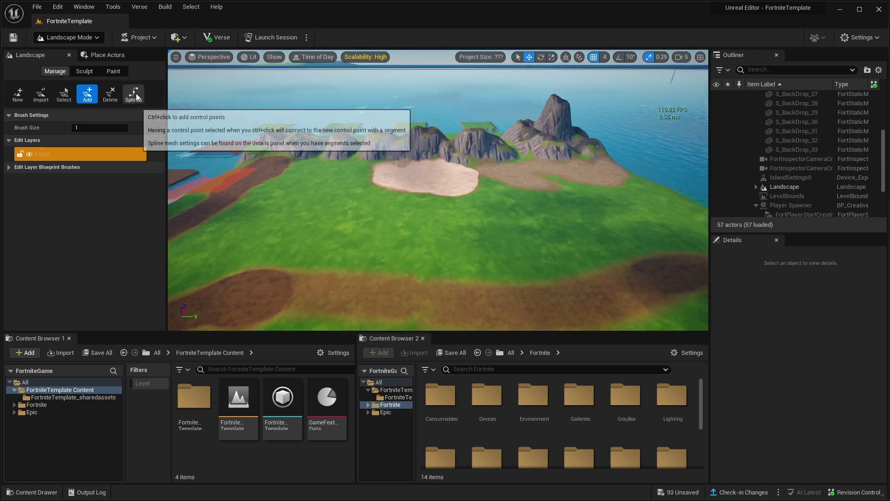
Step: Activate the landscape Splines tool, and hide and show the existing edit layer
{"action": "left_click", "coordinate": [134, 94]}
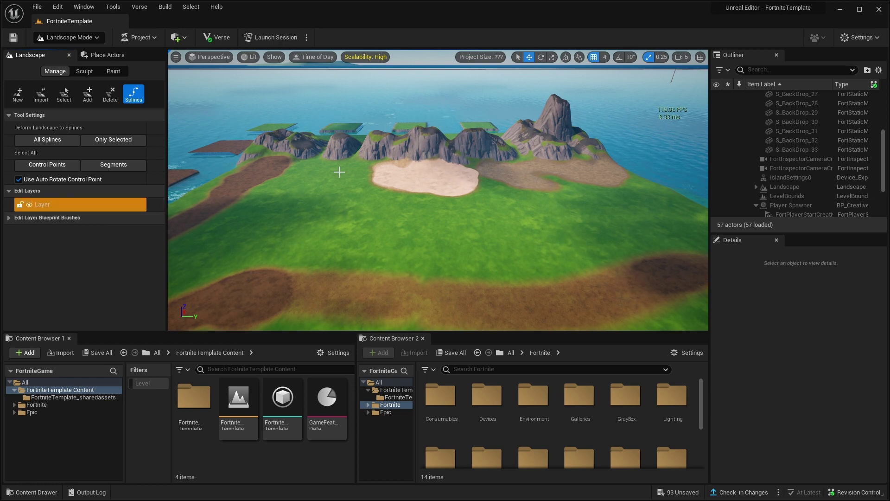
{"action": "left_click", "coordinate": [32, 205]}
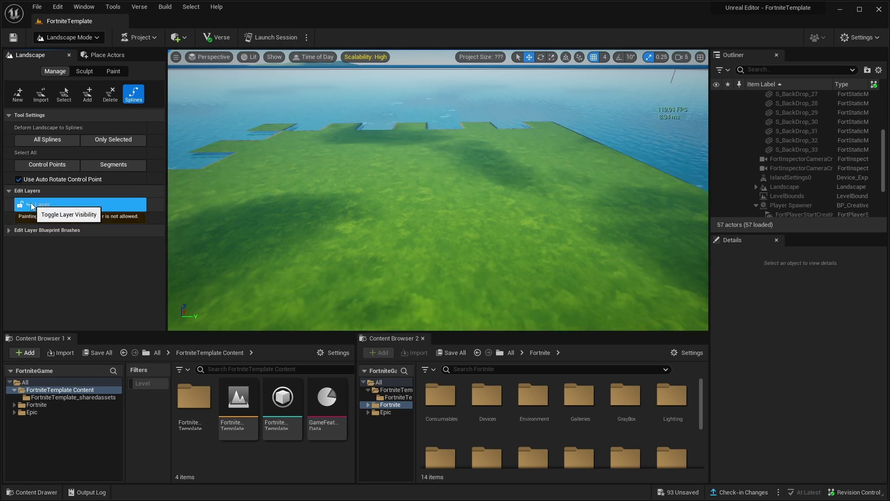
{"action": "left_click", "coordinate": [32, 205]}
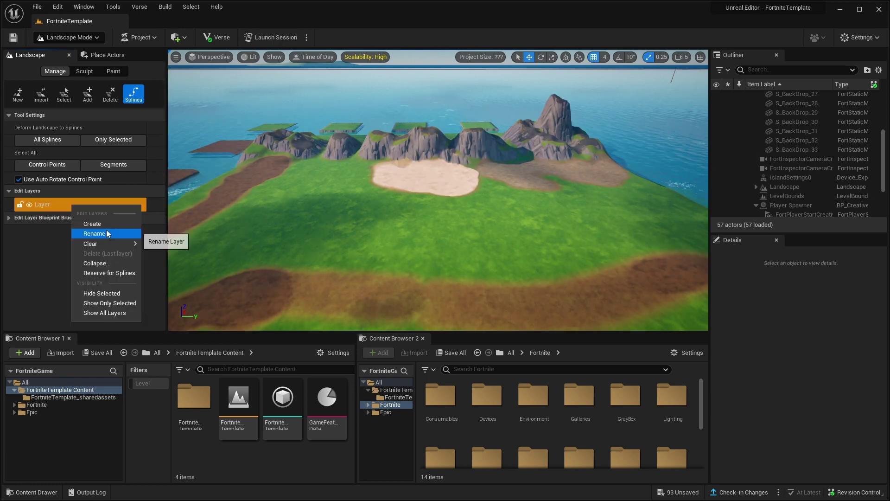
Step: Create a second landscape edit layer and name it Road
{"action": "left_click", "coordinate": [112, 226]}
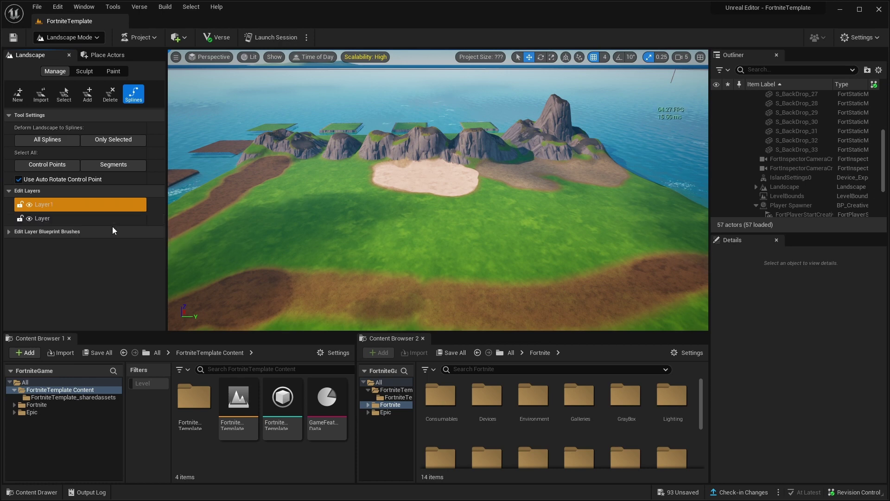
{"action": "right_click", "coordinate": [43, 207]}
{"action": "left_click", "coordinate": [79, 238]}
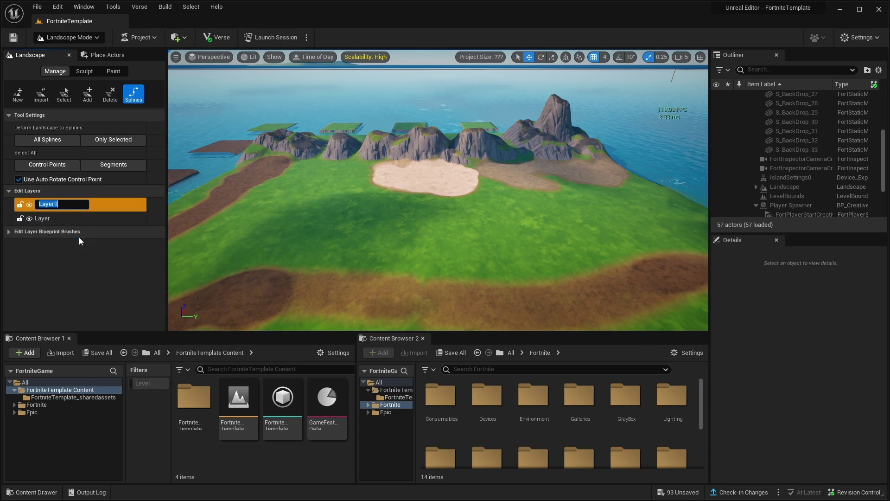
{"action": "type", "text": "Road"}
{"action": "key", "text": "Return"}
Step: Reserve the Road layer for landscape splines and accept clearing its content
{"action": "right_click", "coordinate": [49, 205]}
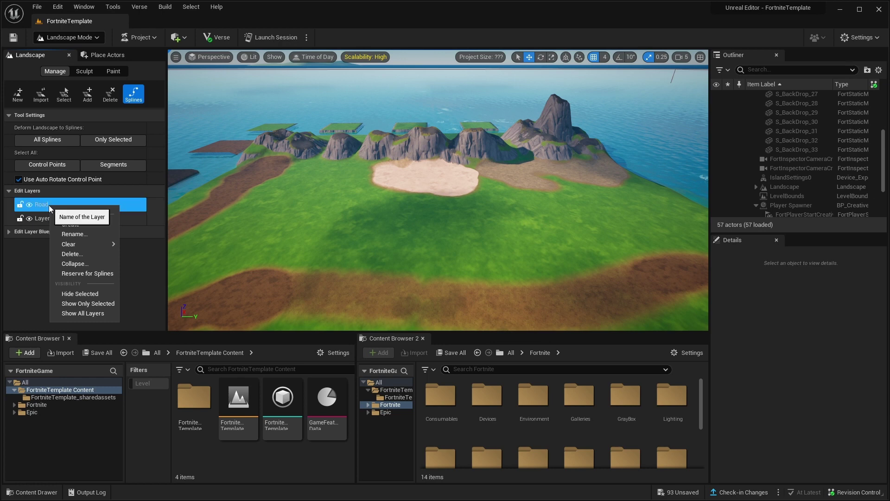
{"action": "left_click", "coordinate": [80, 274]}
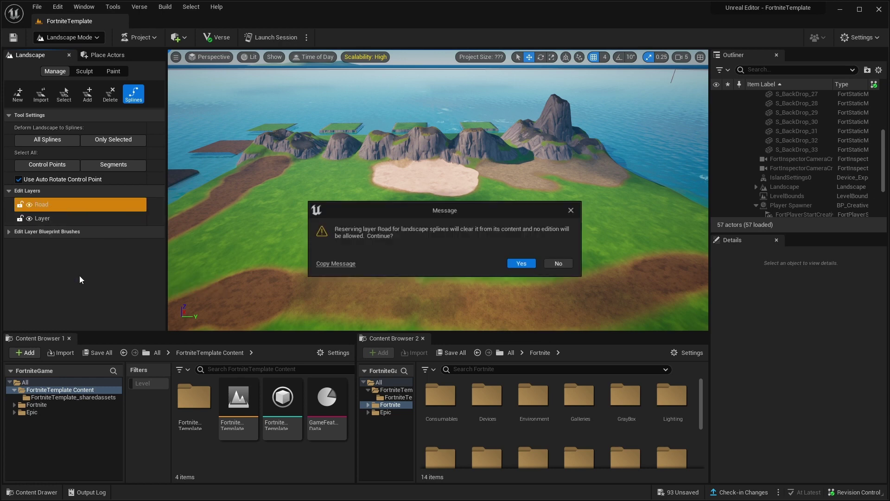
{"action": "left_click", "coordinate": [519, 263]}
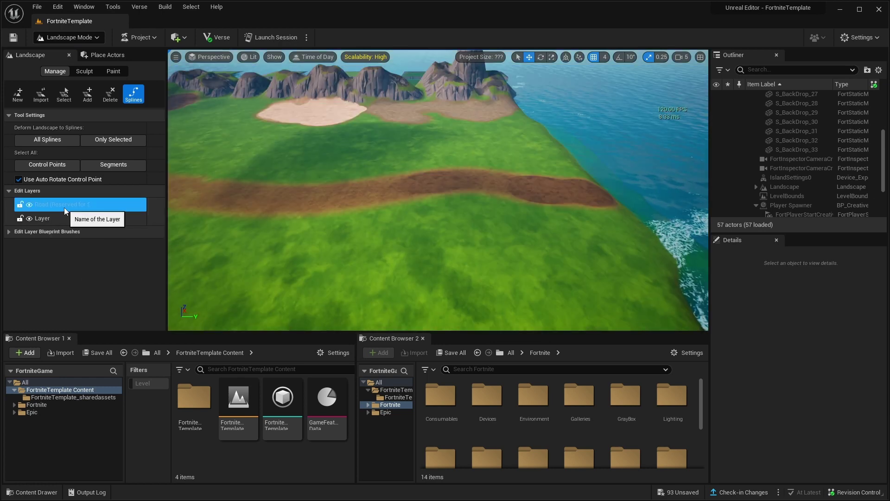
Step: Select the Road edit layer and place the first spline control points across the grass beside the dirt path
{"action": "left_click", "coordinate": [54, 201]}
{"action": "left_click", "coordinate": [462, 193]}
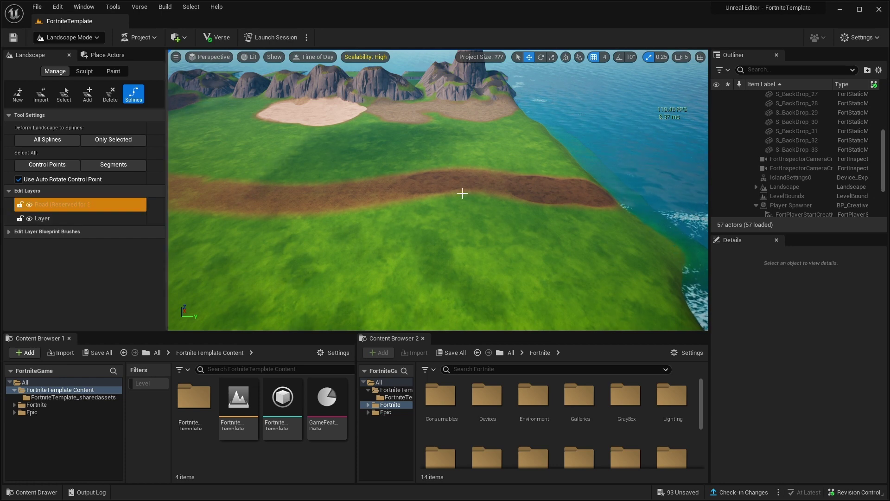
{"action": "left_click", "coordinate": [579, 199], "text": "ctrl"}
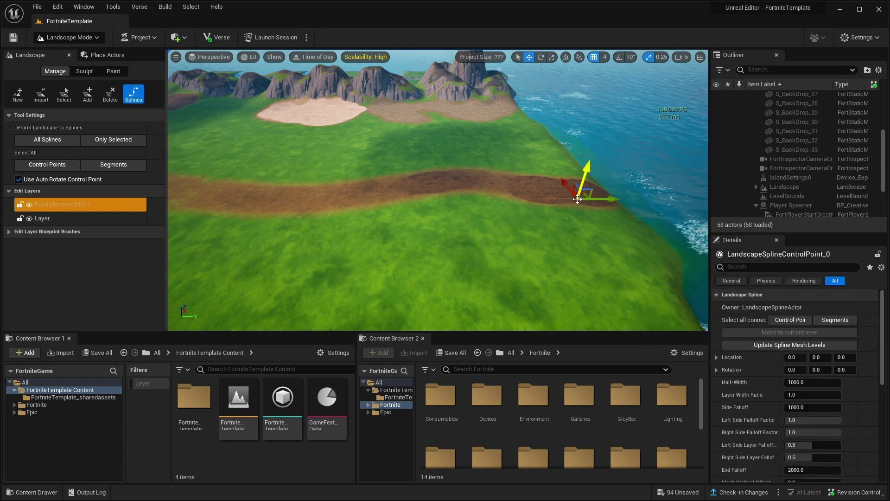
{"action": "left_click", "coordinate": [480, 221], "text": "ctrl"}
{"action": "left_click", "coordinate": [375, 242], "text": "ctrl"}
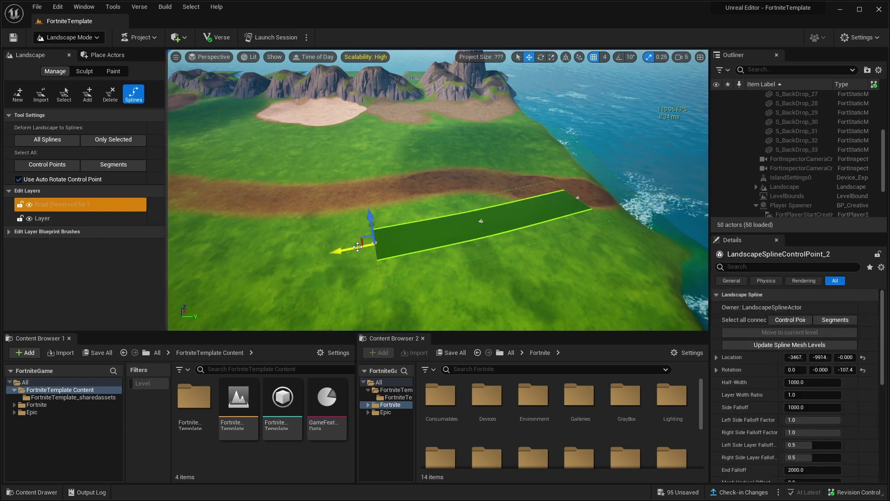
{"action": "left_click", "coordinate": [305, 246], "text": "ctrl"}
{"action": "left_click", "coordinate": [240, 243], "text": "ctrl"}
Step: Extend the road spline around the island by placing further control points across the separate landscape components in the water
{"action": "right_click_drag", "start_coordinate": [240, 244], "coordinate": [582, 204]}
{"action": "left_click", "coordinate": [588, 207], "text": "ctrl"}
{"action": "left_click", "coordinate": [507, 195], "text": "ctrl"}
{"action": "left_click", "coordinate": [431, 187], "text": "ctrl"}
{"action": "left_click", "coordinate": [349, 180], "text": "ctrl"}
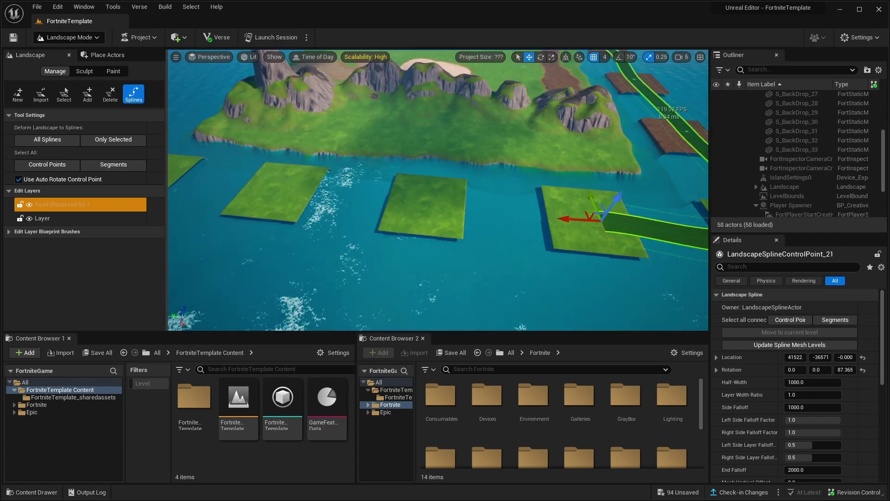
{"action": "left_click", "coordinate": [465, 198], "text": "ctrl"}
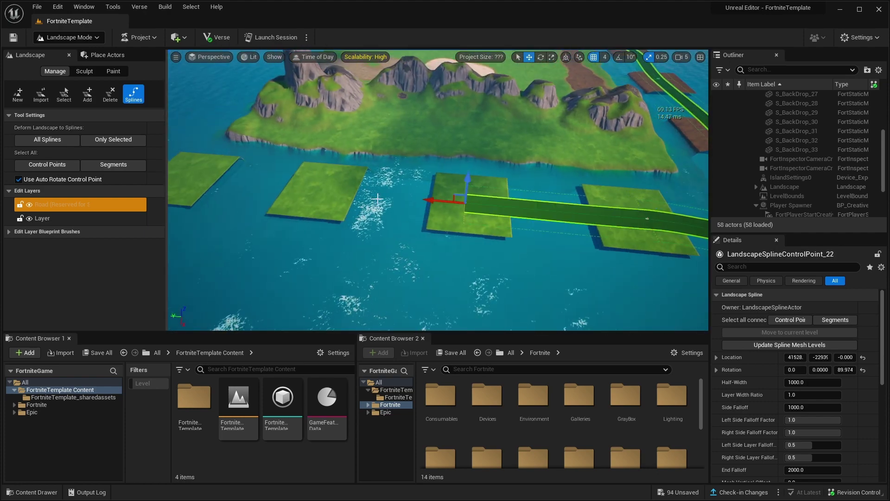
{"action": "left_click", "coordinate": [330, 191], "text": "ctrl"}
{"action": "right_click_drag", "start_coordinate": [331, 192], "coordinate": [279, 192]}
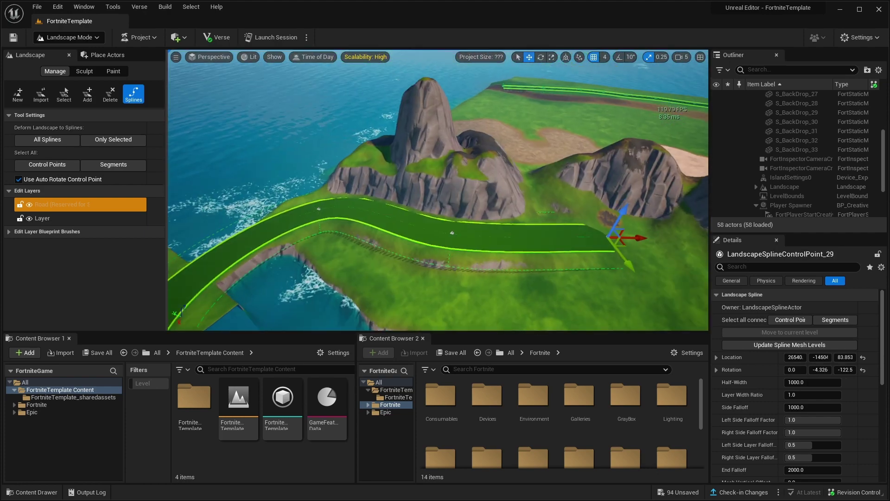
Step: Continue the road spline onto the island, past the rock cliffs and between the mountains onto the sandy ground
{"action": "right_click_drag", "start_coordinate": [463, 209], "coordinate": [418, 217]}
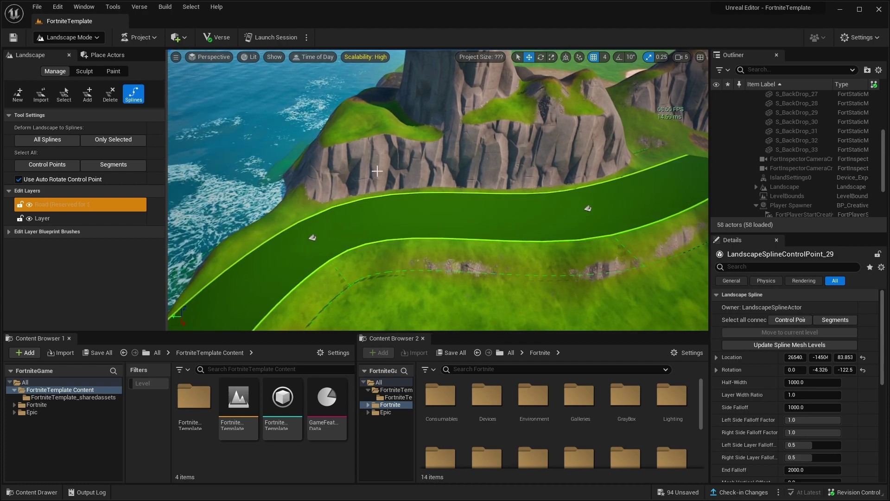
{"action": "right_click_drag", "start_coordinate": [544, 208], "coordinate": [603, 180]}
{"action": "mouse_move", "coordinate": [407, 201]}
{"action": "right_mouse_down"}
{"action": "mouse_move", "coordinate": [459, 204]}
{"action": "mouse_move", "coordinate": [325, 204]}
{"action": "mouse_move", "coordinate": [406, 201]}
{"action": "right_mouse_up"}
{"action": "right_click_drag", "start_coordinate": [493, 199], "coordinate": [457, 231]}
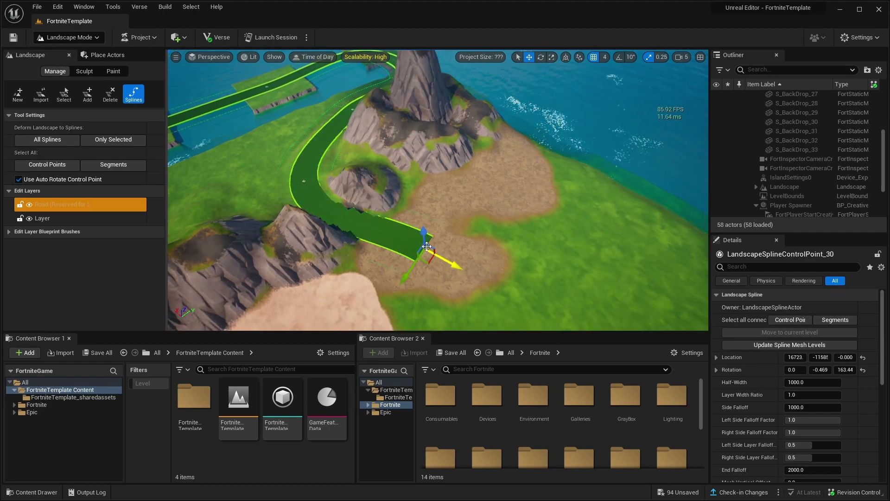
Step: Raise the spline control point between the two rock peaks to a height of about 1143
{"action": "right_click_drag", "start_coordinate": [435, 241], "coordinate": [369, 185]}
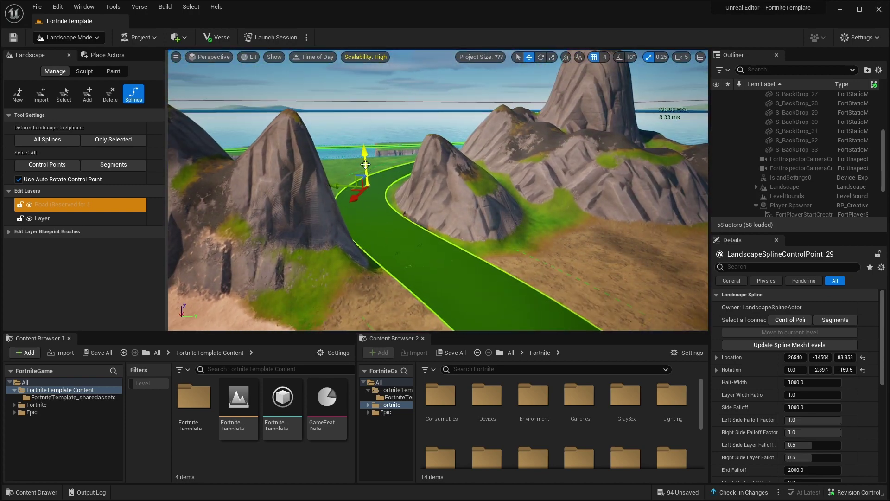
{"action": "right_click_drag", "start_coordinate": [388, 182], "coordinate": [454, 178]}
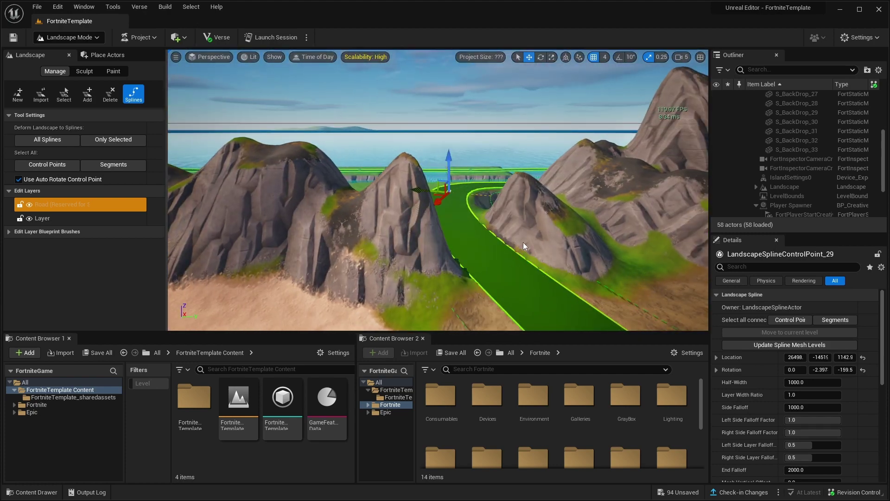
Step: Add the remaining control points across the grass and join the road spline into a closed loop
{"action": "right_click_drag", "start_coordinate": [523, 242], "coordinate": [415, 265]}
{"action": "right_click_drag", "start_coordinate": [351, 242], "coordinate": [515, 214]}
{"action": "left_click", "coordinate": [517, 182], "text": "ctrl"}
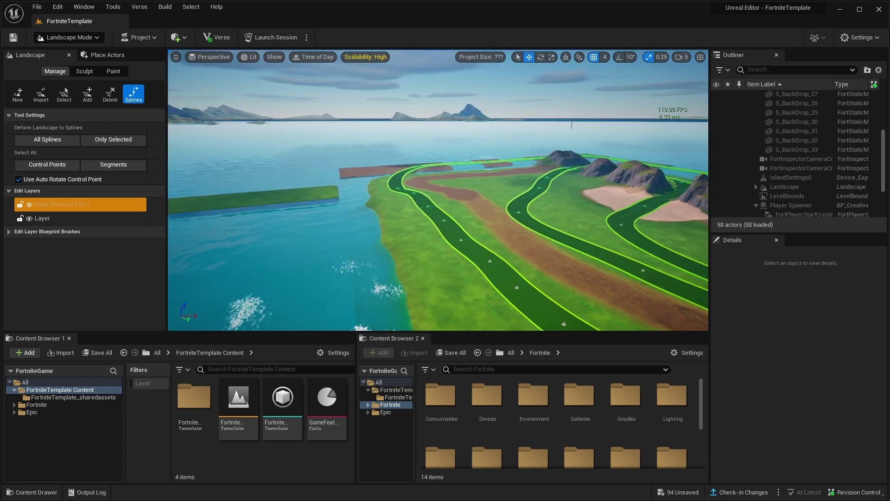
Step: Raise the road spline's control point in the grassy gap between the rock hills
{"action": "right_click_drag", "start_coordinate": [438, 190], "coordinate": [413, 226]}
{"action": "key", "text": "w"}
{"action": "left_click", "coordinate": [402, 216]}
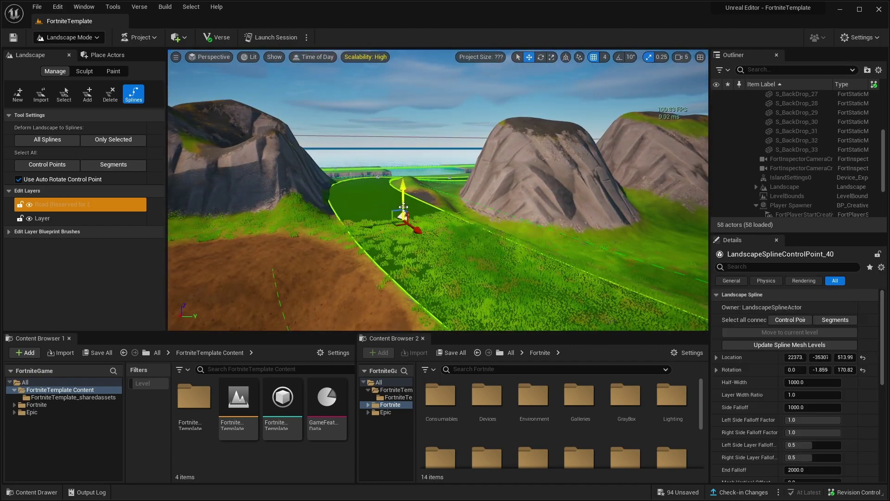
{"action": "left_click_drag", "start_coordinate": [406, 189], "coordinate": [406, 149]}
{"action": "key", "text": "d"}
{"action": "right_click_drag", "start_coordinate": [406, 149], "coordinate": [278, 160]}
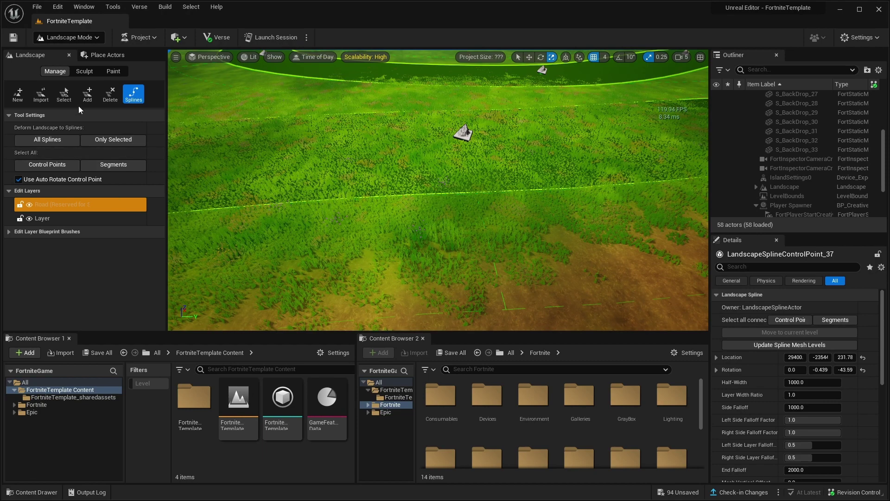
Step: Paint brown Layer2 dirt along the road spline's path on the base edit layer
{"action": "left_click", "coordinate": [118, 70]}
{"action": "scroll", "coordinate": [46, 284], "scroll_direction": "down", "scroll_amount": 4}
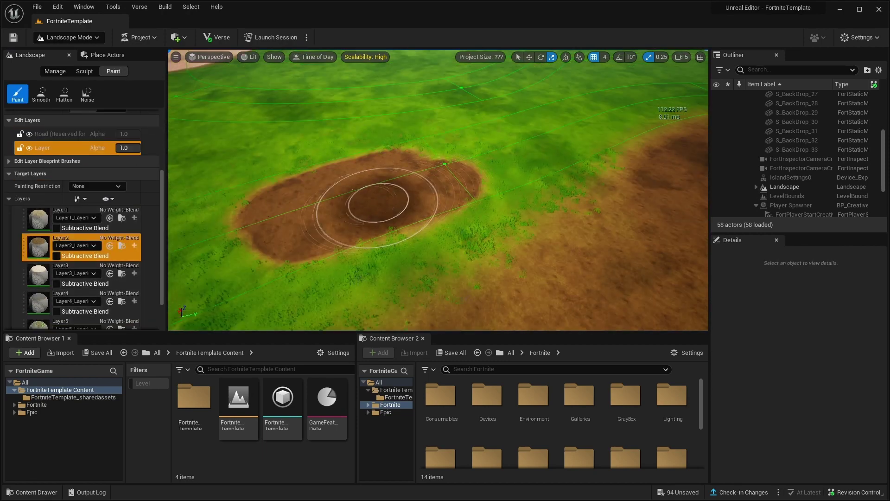
{"action": "scroll", "coordinate": [374, 199], "scroll_direction": "up", "scroll_amount": 3}
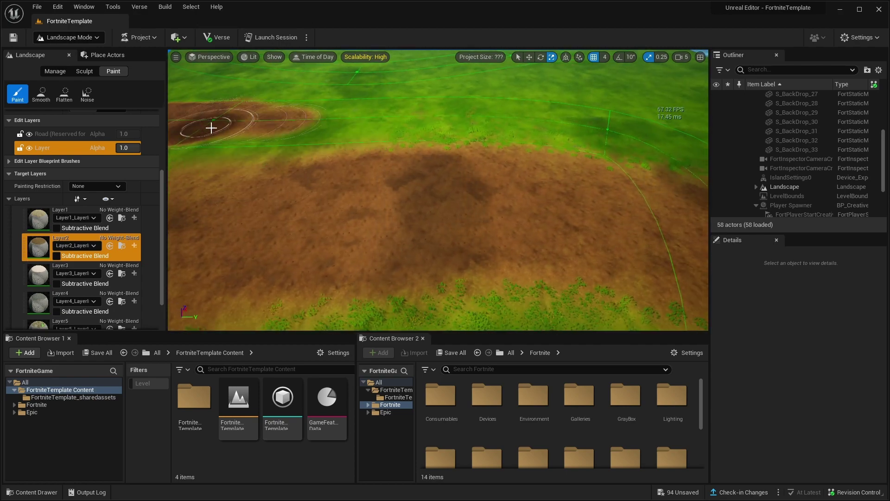
{"action": "left_click_drag", "start_coordinate": [226, 130], "coordinate": [436, 134]}
{"action": "mouse_move", "coordinate": [292, 114]}
{"action": "left_mouse_down"}
{"action": "mouse_move", "coordinate": [495, 113]}
{"action": "mouse_move", "coordinate": [244, 116]}
{"action": "mouse_move", "coordinate": [509, 113]}
{"action": "mouse_move", "coordinate": [452, 129]}
{"action": "left_mouse_up"}
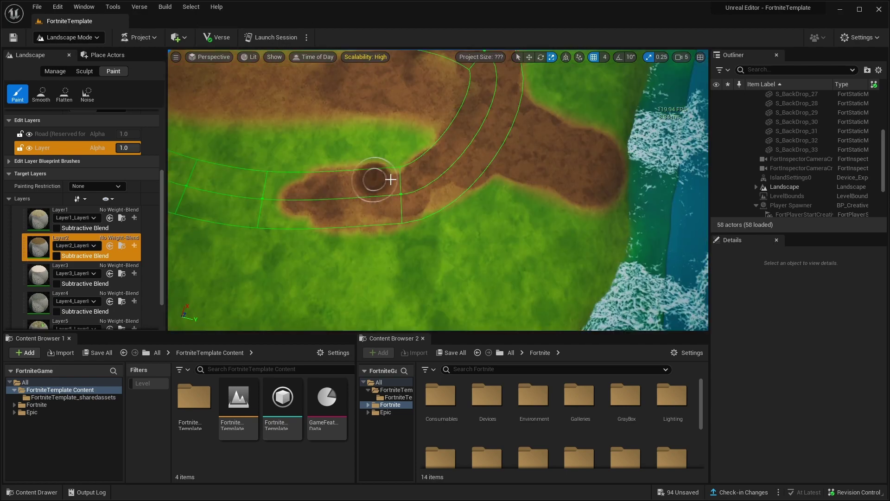
{"action": "middle_click_drag", "start_coordinate": [390, 179], "coordinate": [530, 220]}
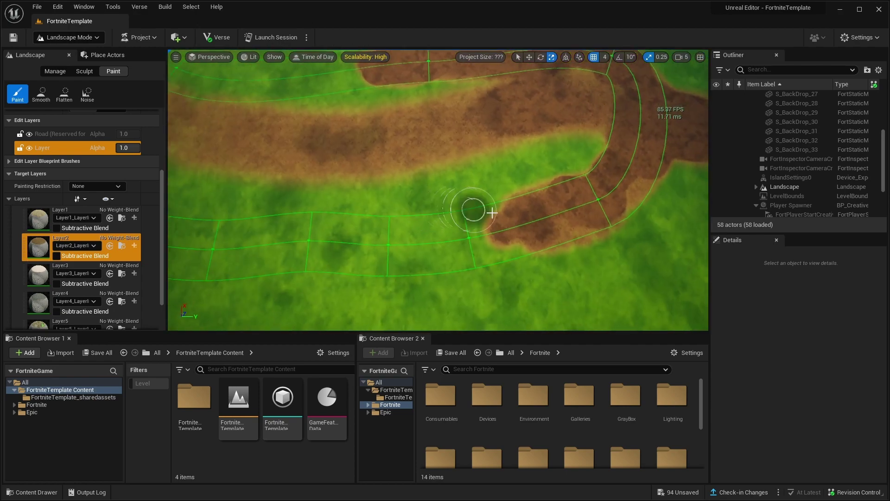
{"action": "mouse_move", "coordinate": [530, 221]}
{"action": "left_mouse_down"}
{"action": "mouse_move", "coordinate": [536, 240]}
{"action": "mouse_move", "coordinate": [333, 237]}
{"action": "mouse_move", "coordinate": [312, 260]}
{"action": "left_mouse_up"}
{"action": "right_click_drag", "start_coordinate": [312, 260], "coordinate": [488, 228]}
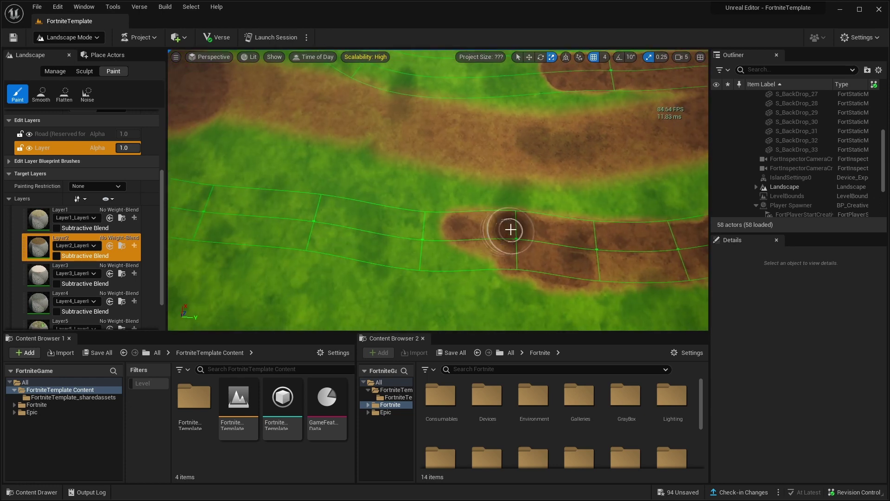
{"action": "mouse_move", "coordinate": [489, 229]}
{"action": "left_mouse_down"}
{"action": "mouse_move", "coordinate": [372, 237]}
{"action": "mouse_move", "coordinate": [408, 221]}
{"action": "left_mouse_up"}
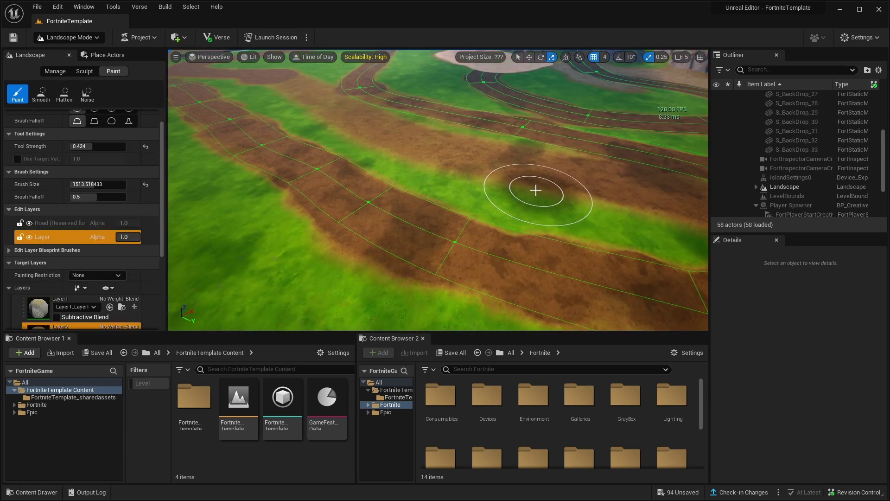
{"action": "right_click_drag", "start_coordinate": [461, 211], "coordinate": [441, 144]}
{"action": "mouse_move", "coordinate": [435, 176]}
{"action": "right_mouse_down"}
{"action": "mouse_move", "coordinate": [458, 204]}
{"action": "mouse_move", "coordinate": [487, 186]}
{"action": "right_mouse_up"}
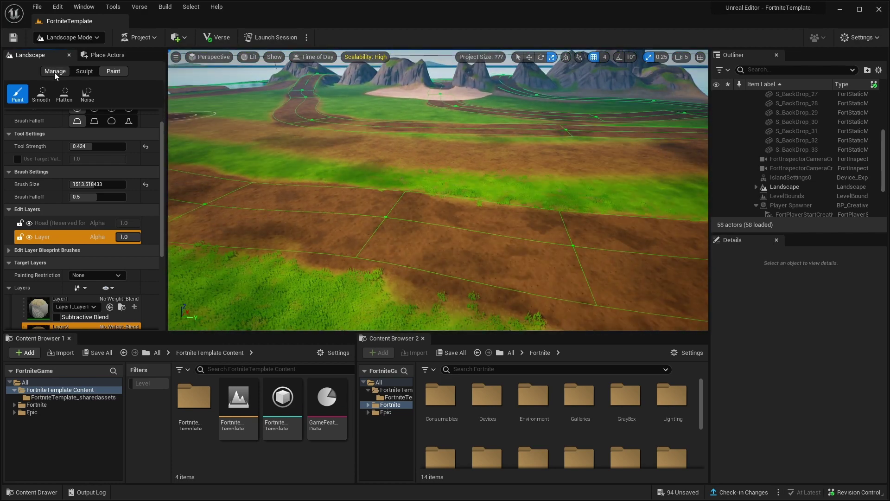
Step: Return to the landscape Splines tool, choose the Road edit layer and select all spline segments
{"action": "left_click", "coordinate": [54, 72]}
{"action": "left_click", "coordinate": [54, 208]}
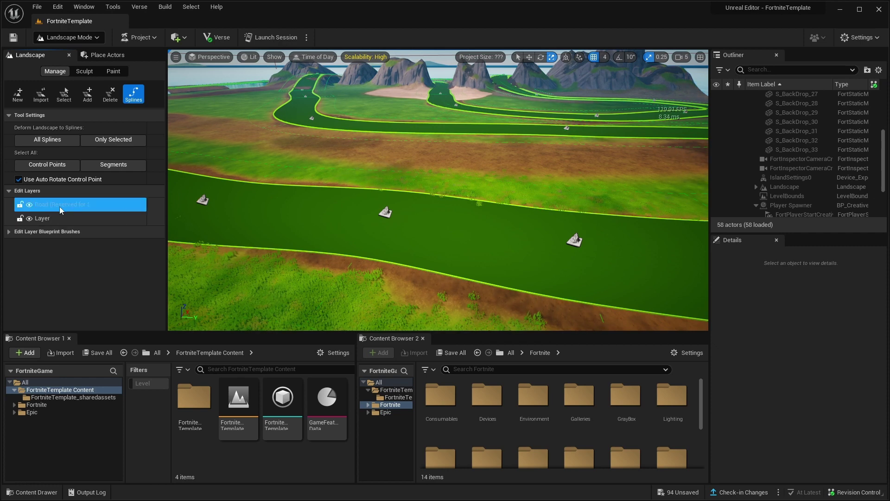
{"action": "left_click", "coordinate": [119, 166]}
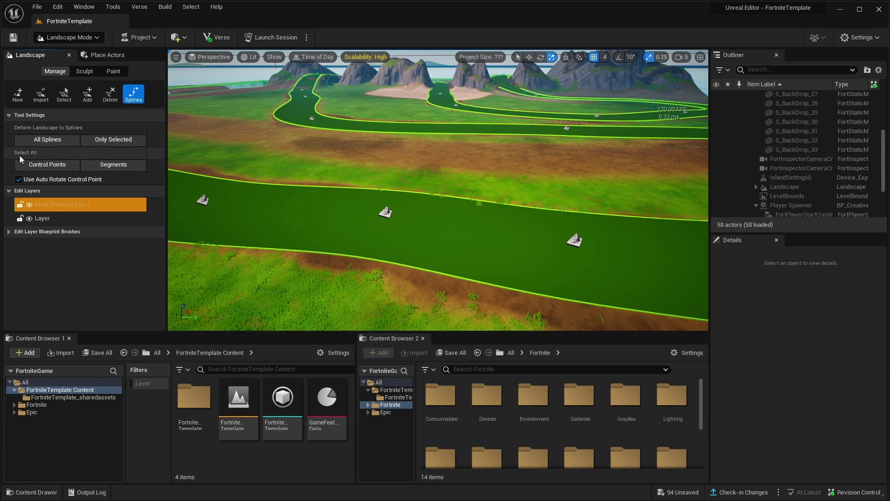
{"action": "left_click", "coordinate": [110, 166]}
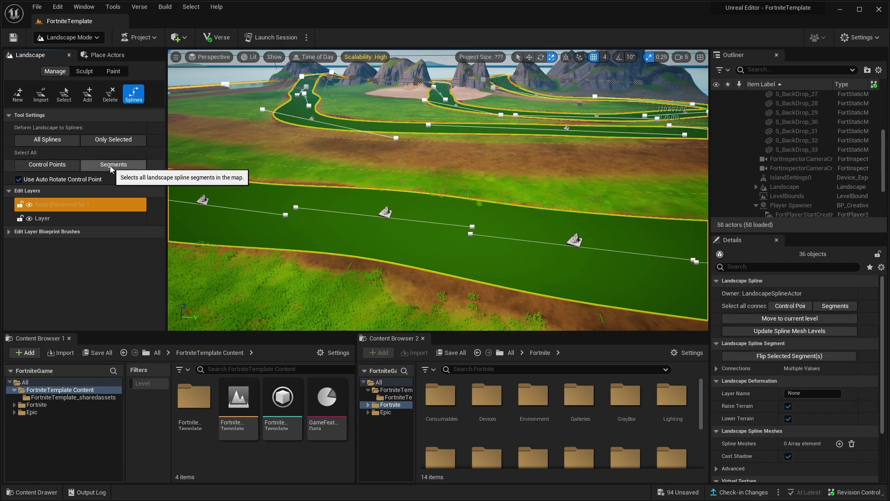
Step: Add one spline mesh entry to the selected segments and assign it the Road Straight static mesh
{"action": "scroll", "coordinate": [767, 389], "scroll_direction": "down", "scroll_amount": 2}
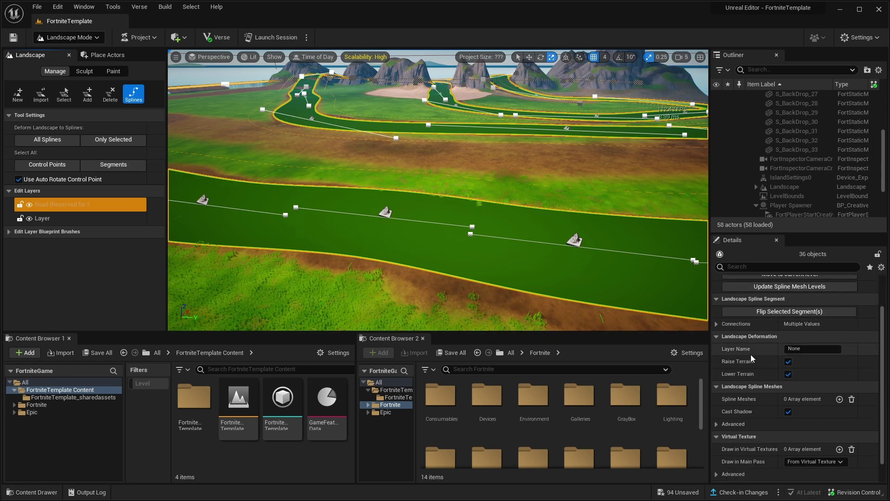
{"action": "scroll", "coordinate": [751, 354], "scroll_direction": "down", "scroll_amount": 1}
{"action": "scroll", "coordinate": [752, 354], "scroll_direction": "up", "scroll_amount": 3}
{"action": "scroll", "coordinate": [757, 331], "scroll_direction": "down", "scroll_amount": 3}
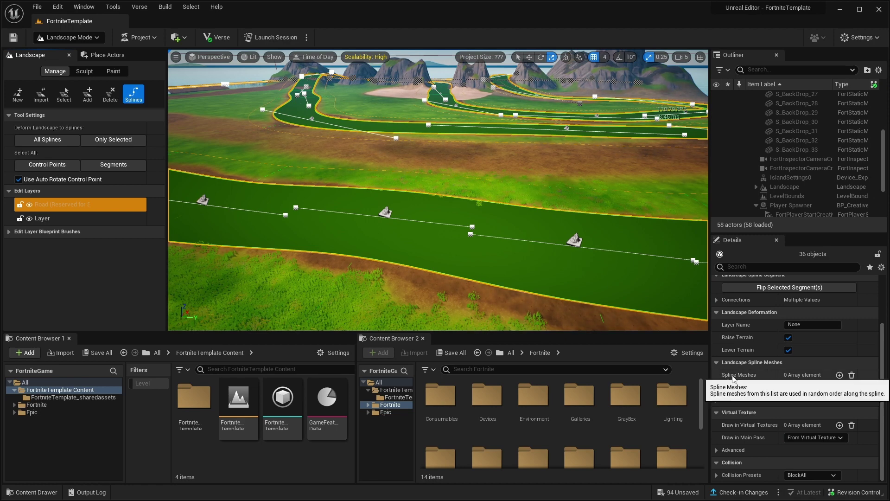
{"action": "left_click", "coordinate": [840, 375]}
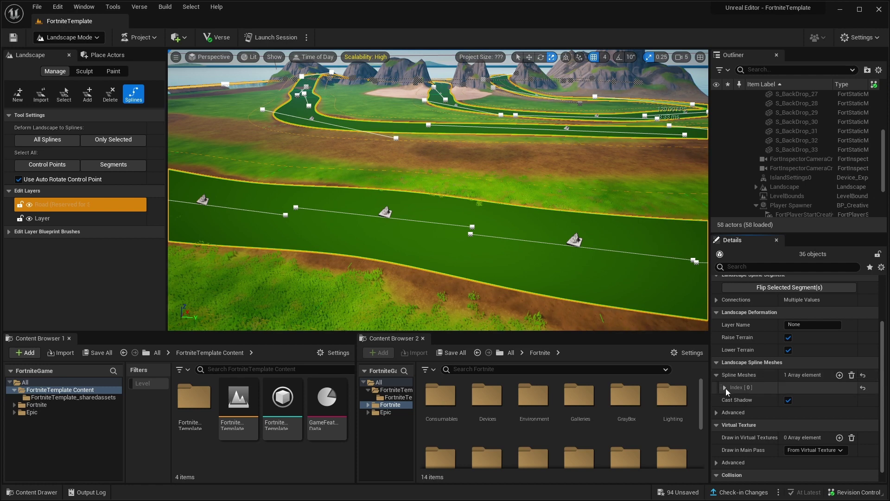
{"action": "left_click", "coordinate": [724, 387]}
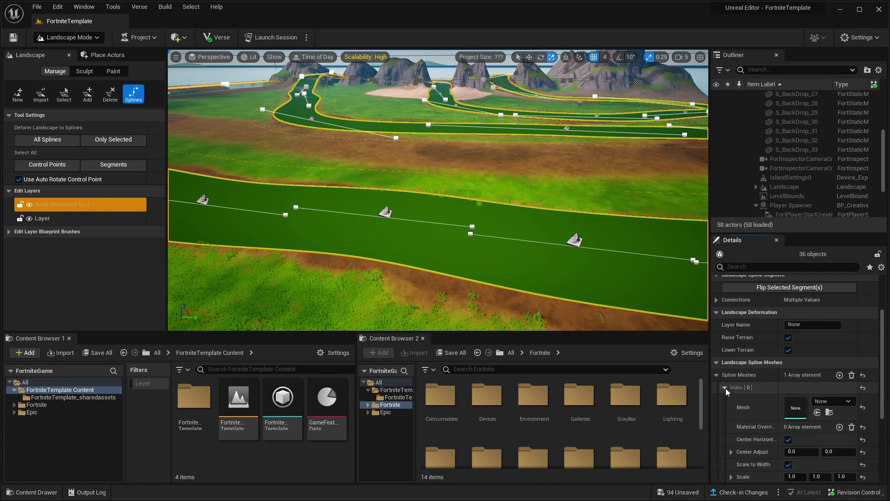
{"action": "left_click", "coordinate": [837, 403]}
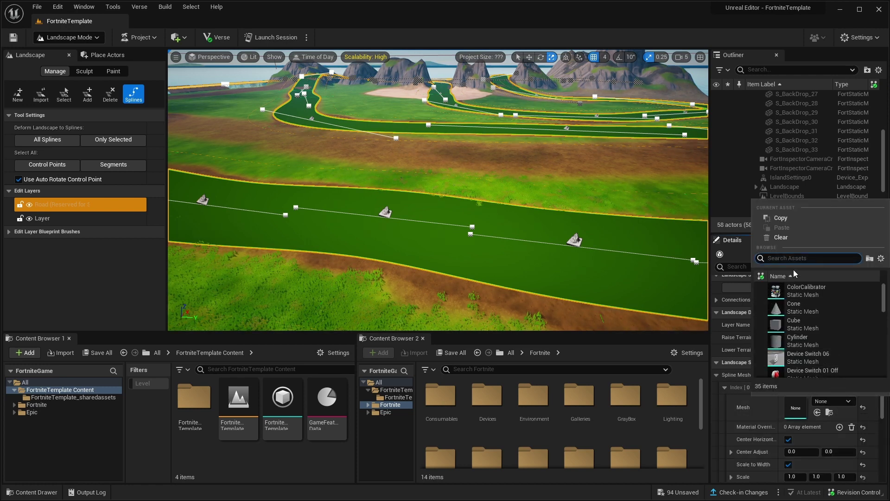
{"action": "type", "text": "straight"}
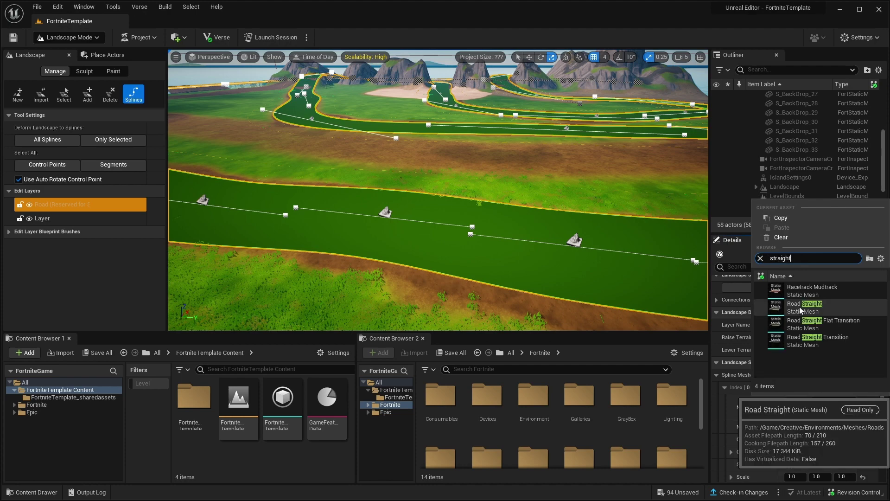
{"action": "left_click", "coordinate": [801, 307]}
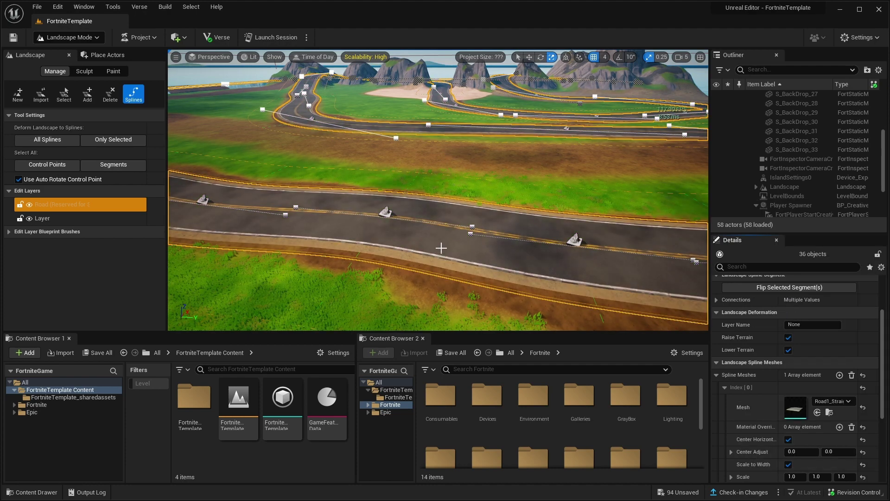
Step: Leave Landscape mode and switch the editor to Selection mode
{"action": "right_click_drag", "start_coordinate": [469, 245], "coordinate": [356, 171]}
{"action": "right_click_drag", "start_coordinate": [435, 209], "coordinate": [529, 204]}
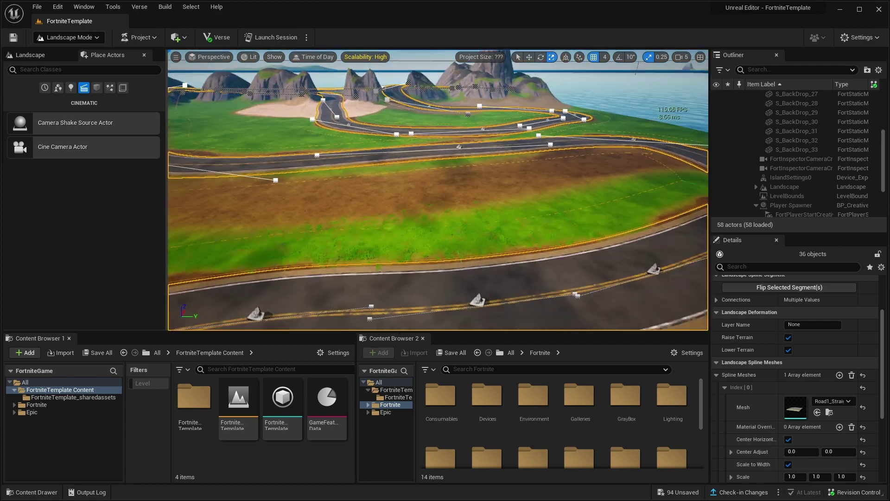
{"action": "right_click_drag", "start_coordinate": [422, 194], "coordinate": [424, 194]}
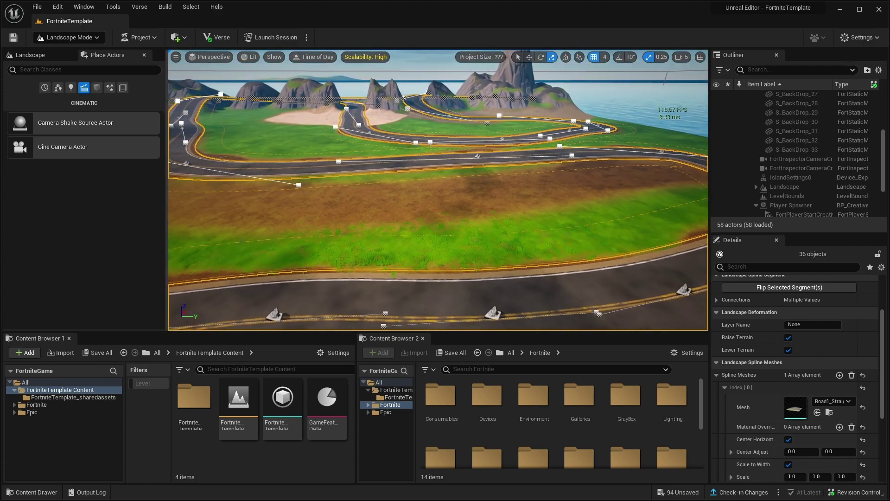
{"action": "left_click", "coordinate": [64, 38]}
{"action": "left_click", "coordinate": [69, 52]}
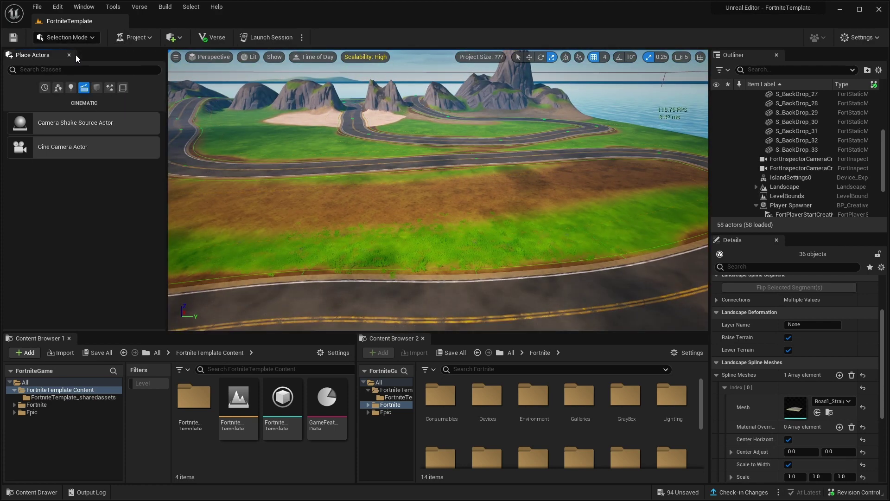
Step: Open the Fortnite folder in Content Browser 1 and search it for "fab"
{"action": "left_click", "coordinate": [37, 405]}
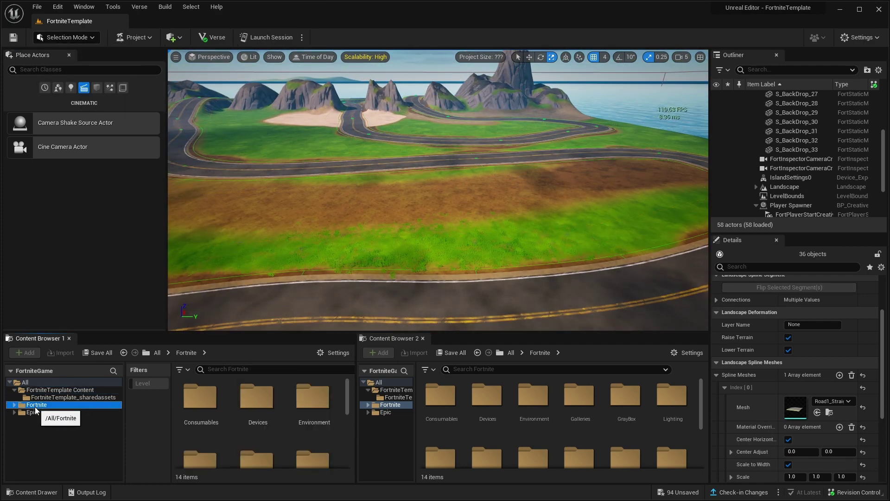
{"action": "left_click", "coordinate": [230, 374]}
{"action": "type", "text": "fab"}
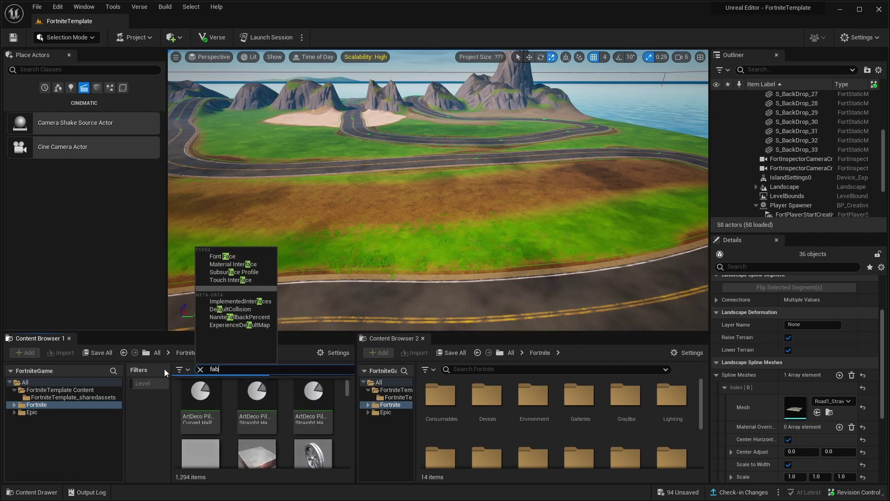
Step: Search the Fortnite folder for "fabs" and enlarge Content Browser 1 to browse the prefabs
{"action": "type", "text": "s"}
{"action": "left_click_drag", "start_coordinate": [353, 331], "coordinate": [354, 310]}
{"action": "left_click_drag", "start_coordinate": [356, 366], "coordinate": [425, 366]}
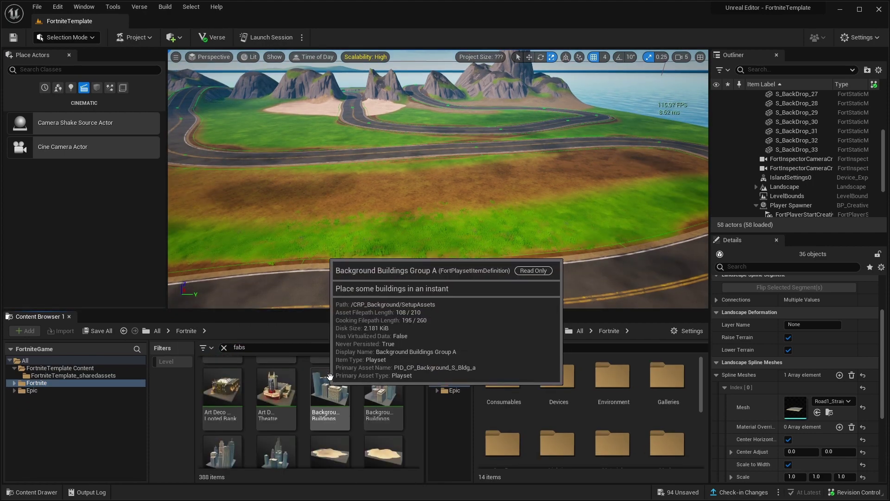
{"action": "scroll", "coordinate": [316, 426], "scroll_direction": "down", "scroll_amount": 5}
{"action": "scroll", "coordinate": [320, 395], "scroll_direction": "up", "scroll_amount": 4}
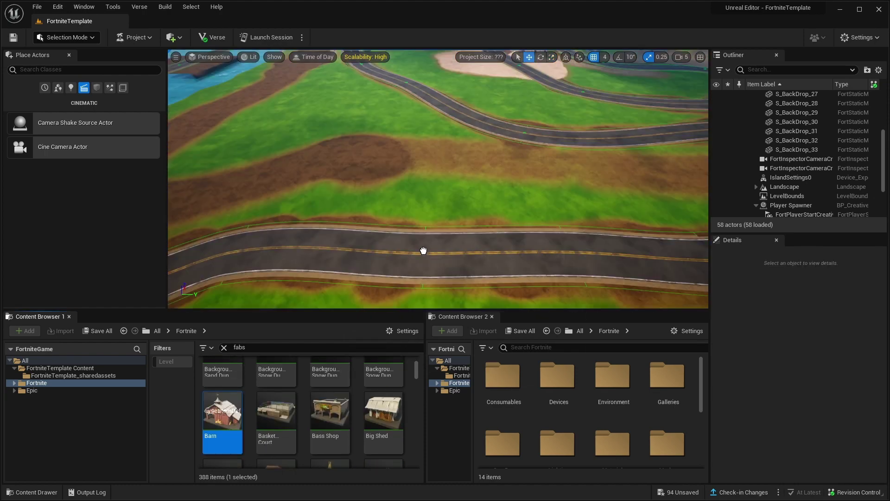
Step: Place the Barn prefab, move it onto the grass beside the road and rotate it to about -95° around the vertical axis
{"action": "left_click_drag", "start_coordinate": [424, 250], "coordinate": [411, 212]}
{"action": "left_click_drag", "start_coordinate": [472, 264], "coordinate": [471, 261]}
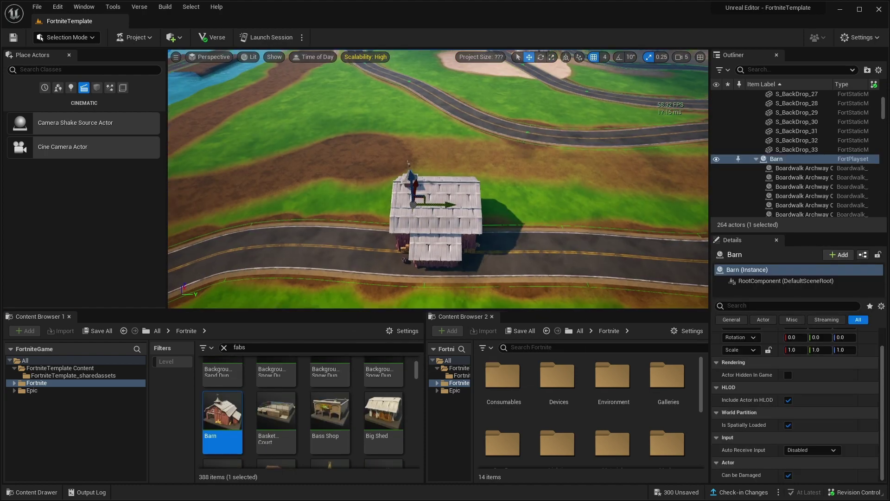
{"action": "left_click_drag", "start_coordinate": [536, 235], "coordinate": [399, 204], "text": "alt"}
{"action": "left_click_drag", "start_coordinate": [514, 215], "coordinate": [546, 241]}
{"action": "key", "text": "e"}
{"action": "key", "text": "w"}
Step: Examine the barn's front up close by selecting individual roof and wall pieces
{"action": "right_click_drag", "start_coordinate": [536, 80], "coordinate": [612, 106]}
{"action": "key", "text": "w"}
{"action": "key", "text": "s"}
{"action": "right_click_drag", "start_coordinate": [417, 180], "coordinate": [406, 167]}
{"action": "left_click", "coordinate": [404, 164]}
{"action": "left_click", "coordinate": [479, 92]}
{"action": "left_click", "coordinate": [528, 197]}
{"action": "left_click", "coordinate": [570, 203]}
{"action": "left_click", "coordinate": [586, 152]}
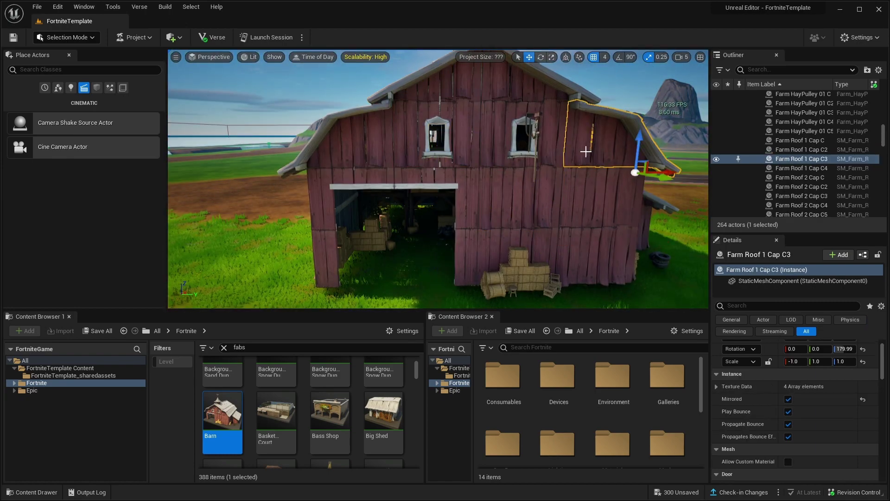
{"action": "left_click", "coordinate": [350, 175]}
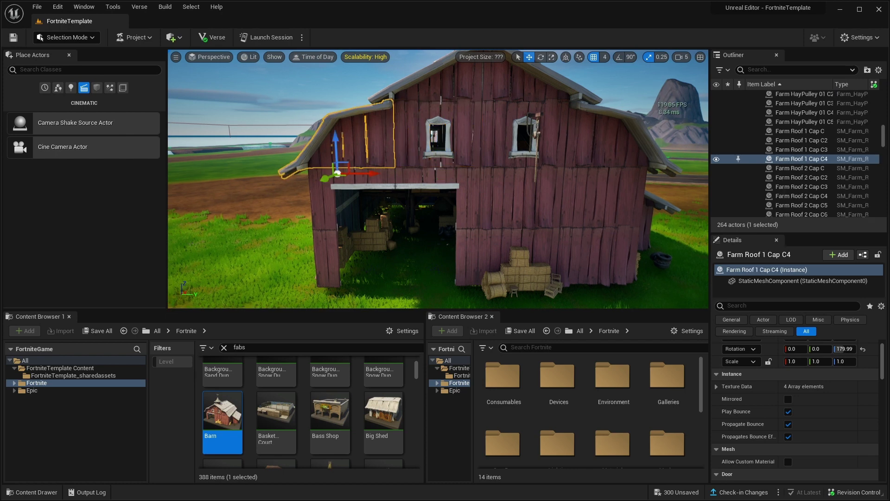
Step: Delete the second-row wall panel at the end of the barn's front farthest from the open doorway
{"action": "left_click", "coordinate": [322, 230]}
{"action": "left_click", "coordinate": [432, 178]}
{"action": "left_click", "coordinate": [500, 204]}
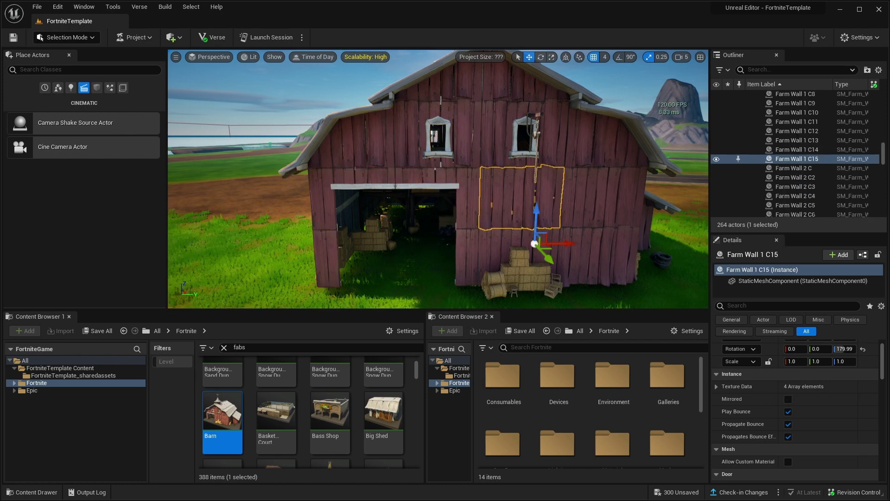
{"action": "key", "text": "Delete"}
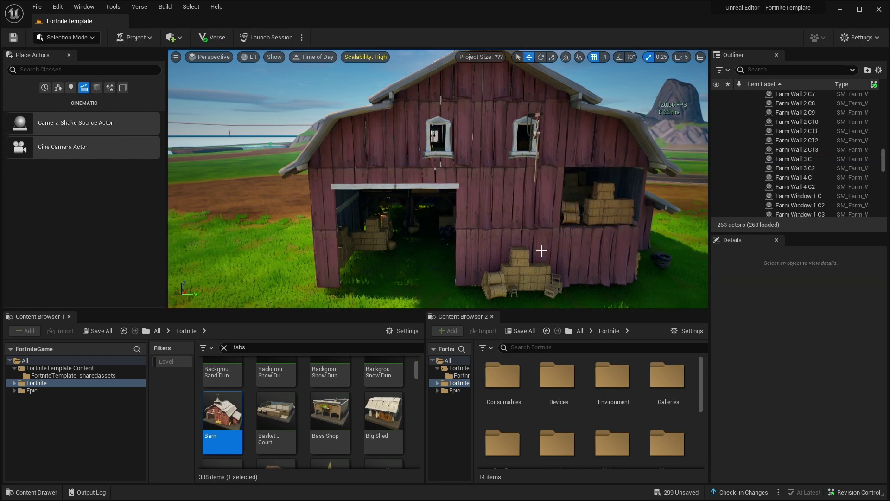
Step: Select the parent Barn actor instead of its single window piece and shift the whole building sideways
{"action": "right_click_drag", "start_coordinate": [493, 241], "coordinate": [494, 241]}
{"action": "left_click", "coordinate": [456, 143]}
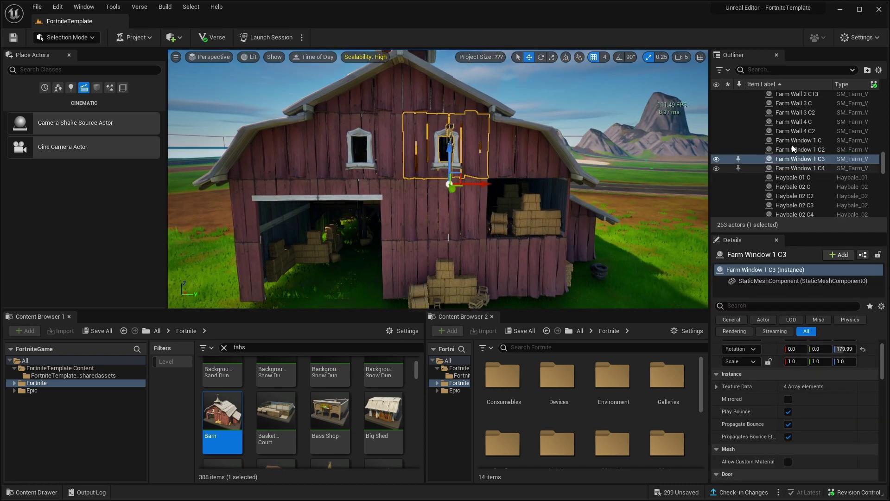
{"action": "scroll", "coordinate": [798, 163], "scroll_direction": "down", "scroll_amount": 10}
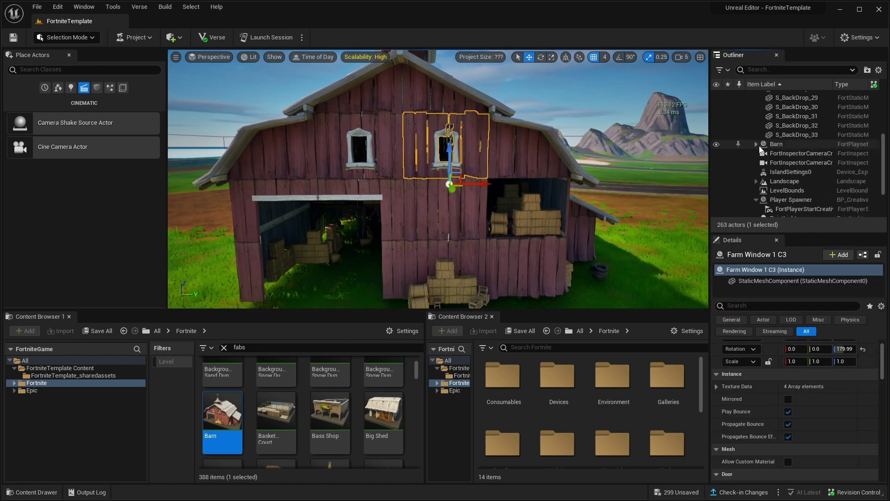
{"action": "left_click", "coordinate": [776, 145]}
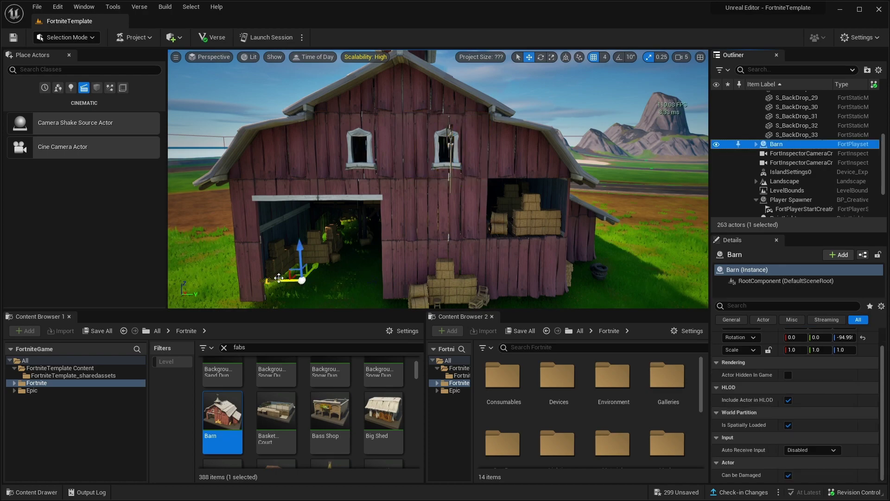
{"action": "left_click_drag", "start_coordinate": [278, 278], "coordinate": [385, 247]}
Step: Go inside the barn and remove loose props, including the tire pile on the floor
{"action": "right_click_drag", "start_coordinate": [385, 247], "coordinate": [478, 246]}
{"action": "mouse_move", "coordinate": [405, 192]}
{"action": "right_mouse_down"}
{"action": "mouse_move", "coordinate": [380, 192]}
{"action": "mouse_move", "coordinate": [454, 199]}
{"action": "mouse_move", "coordinate": [404, 192]}
{"action": "right_mouse_up"}
{"action": "key", "text": "w"}
{"action": "left_click", "coordinate": [473, 285]}
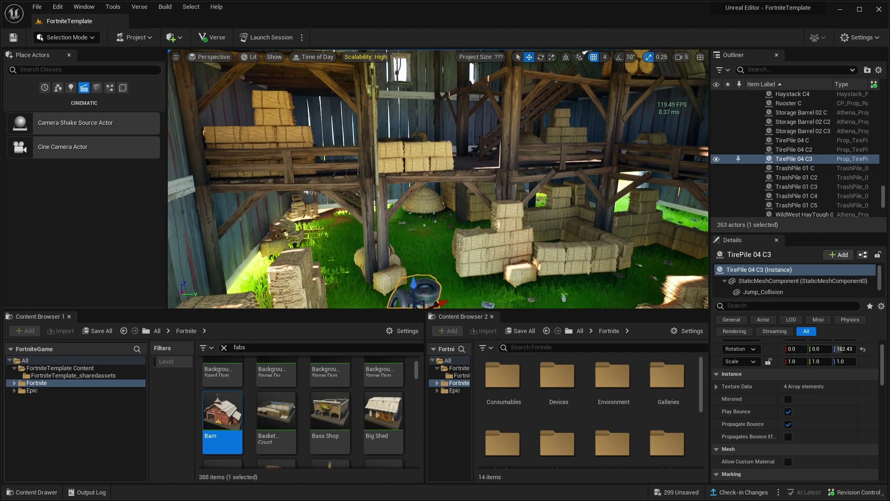
{"action": "key", "text": "f"}
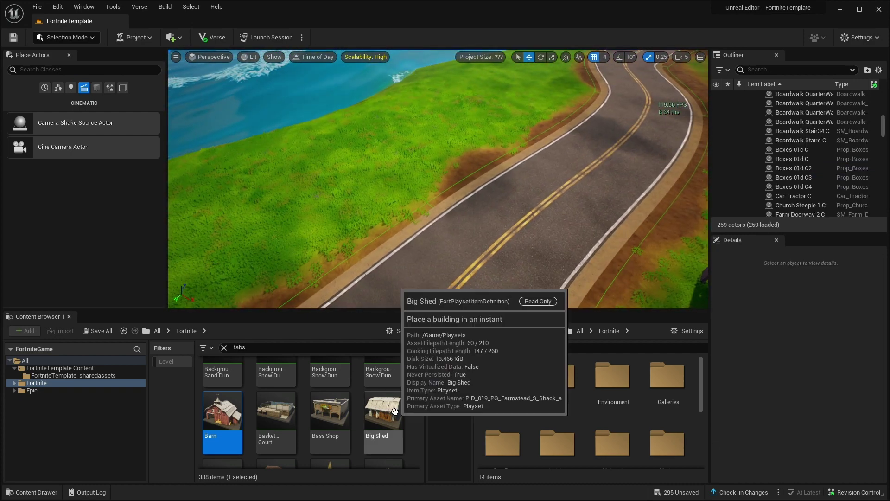
Step: Place the Big Shed prefab on the landscape beside the road
{"action": "left_click_drag", "start_coordinate": [384, 410], "coordinate": [386, 256]}
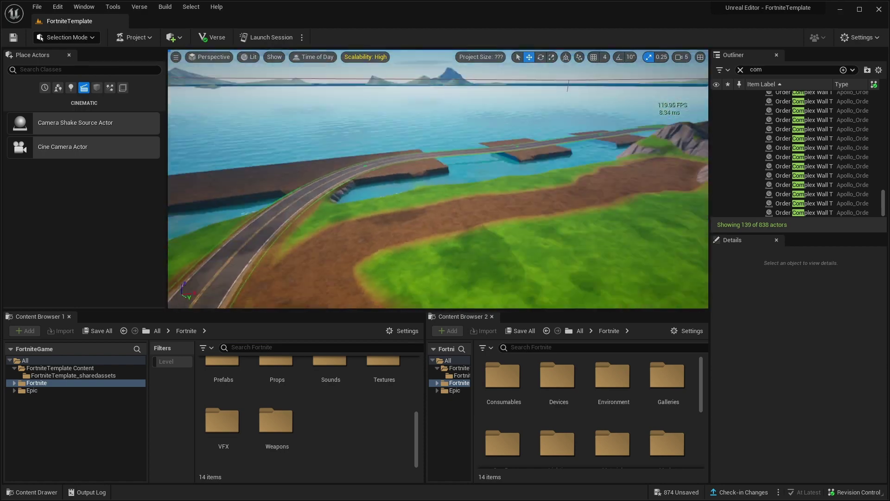
Step: Search the Fortnite folder for "lake" and place the Lake water body on the grass between the roads
{"action": "right_click_drag", "start_coordinate": [421, 210], "coordinate": [441, 208]}
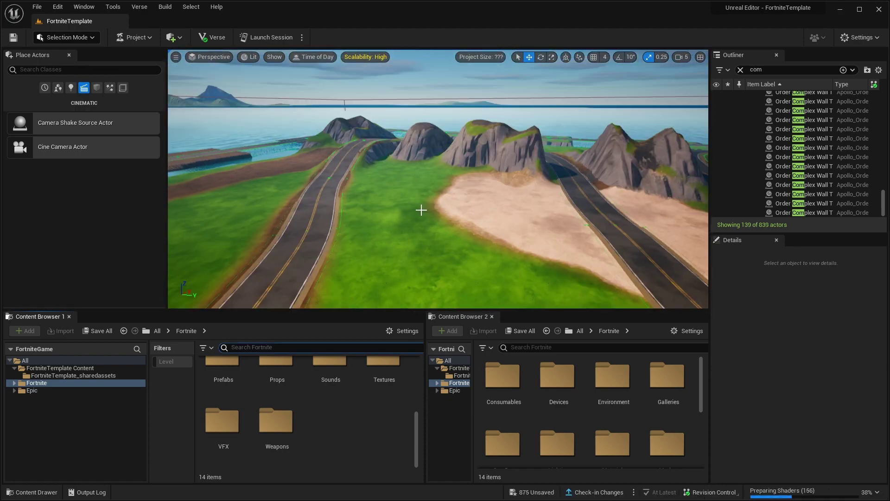
{"action": "right_click_drag", "start_coordinate": [450, 234], "coordinate": [390, 190]}
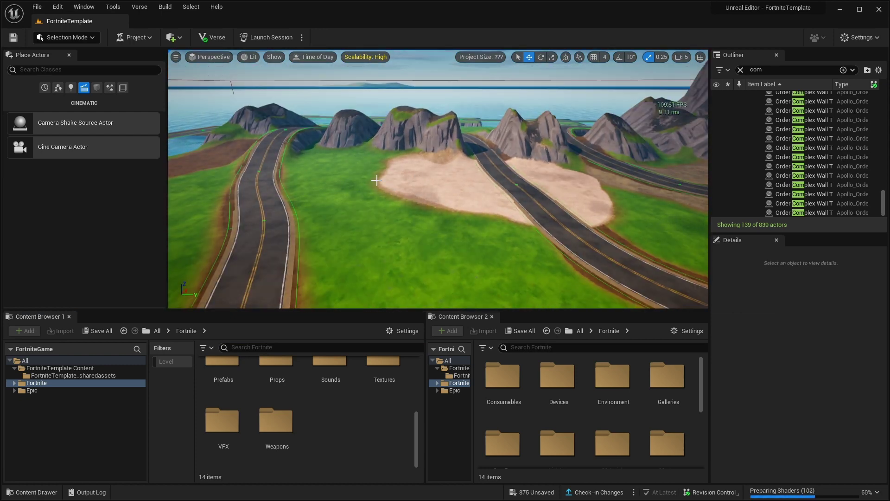
{"action": "right_click_drag", "start_coordinate": [426, 225], "coordinate": [371, 235]}
{"action": "right_click_drag", "start_coordinate": [371, 234], "coordinate": [390, 234]}
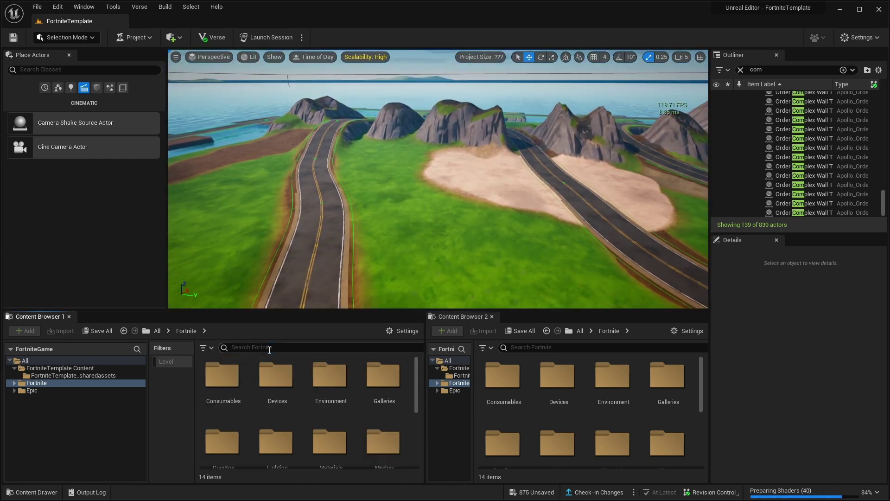
{"action": "left_click", "coordinate": [327, 402]}
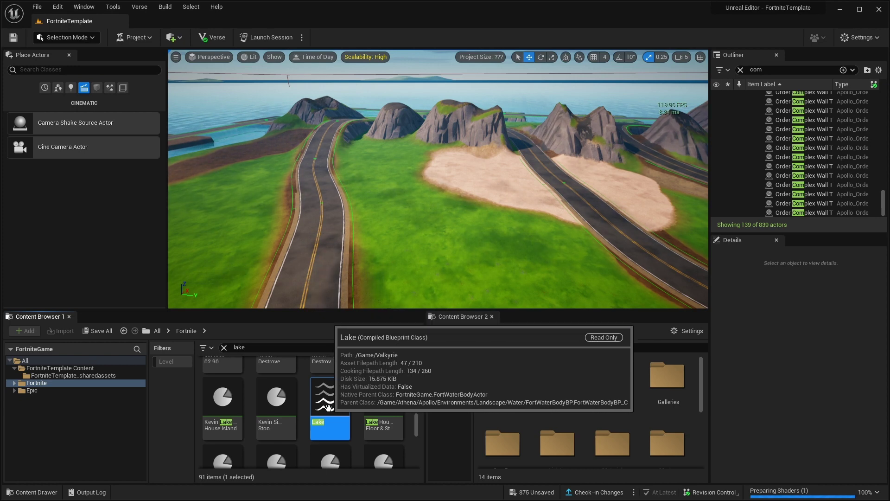
{"action": "left_click_drag", "start_coordinate": [327, 401], "coordinate": [425, 237]}
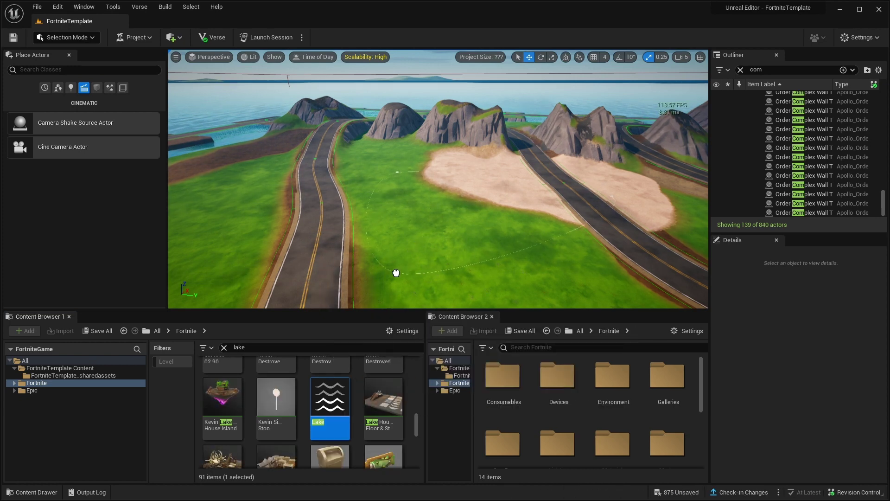
{"action": "left_click_drag", "start_coordinate": [392, 275], "coordinate": [392, 275]}
Step: Reshape the lake by moving its spline points so the water fits between the road and the sand
{"action": "right_click_drag", "start_coordinate": [392, 275], "coordinate": [325, 273]}
{"action": "left_click", "coordinate": [651, 263]}
{"action": "left_click_drag", "start_coordinate": [622, 256], "coordinate": [502, 233]}
{"action": "right_click_drag", "start_coordinate": [594, 241], "coordinate": [527, 219]}
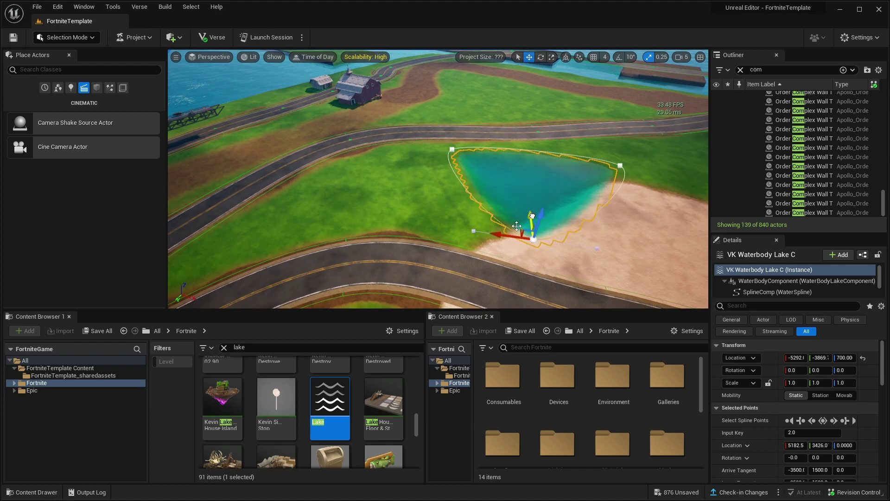
{"action": "left_click_drag", "start_coordinate": [493, 235], "coordinate": [408, 215], "text": "alt"}
{"action": "right_click_drag", "start_coordinate": [476, 213], "coordinate": [429, 212]}
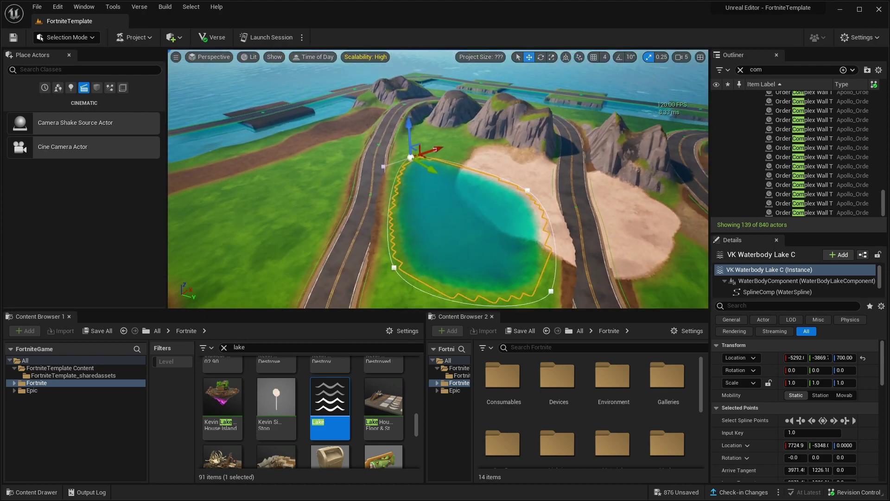
{"action": "right_click_drag", "start_coordinate": [431, 254], "coordinate": [468, 254]}
{"action": "left_click", "coordinate": [362, 278]}
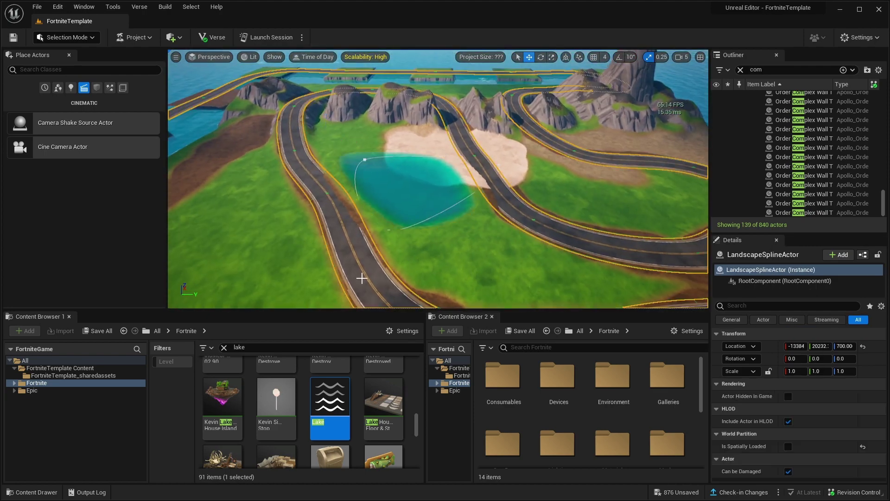
Step: Search the Fortnite folder for "island" and "tower" assets and place the clock tower prefab in the lake
{"action": "key", "text": "w"}
{"action": "right_click_drag", "start_coordinate": [368, 255], "coordinate": [327, 351]}
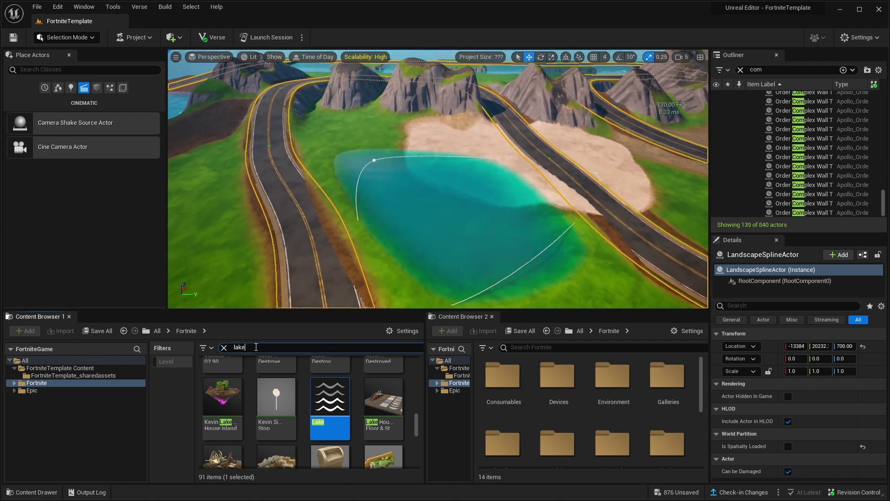
{"action": "type", "text": "island"}
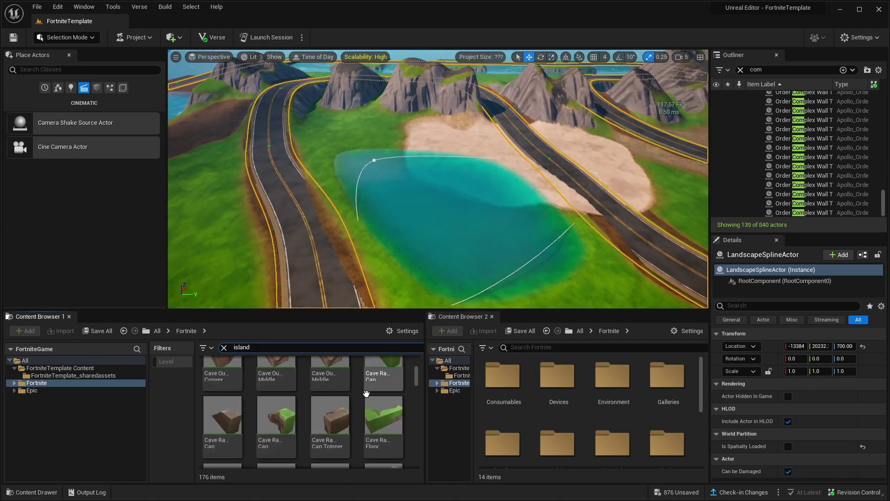
{"action": "left_click", "coordinate": [336, 419]}
{"action": "left_click_drag", "start_coordinate": [337, 420], "coordinate": [419, 217]}
{"action": "left_click_drag", "start_coordinate": [461, 239], "coordinate": [462, 239]}
{"action": "left_click", "coordinate": [586, 282]}
{"action": "mouse_move", "coordinate": [590, 282]}
{"action": "right_mouse_down"}
{"action": "mouse_move", "coordinate": [473, 297]}
{"action": "mouse_move", "coordinate": [571, 283]}
{"action": "mouse_move", "coordinate": [603, 292]}
{"action": "right_mouse_up"}
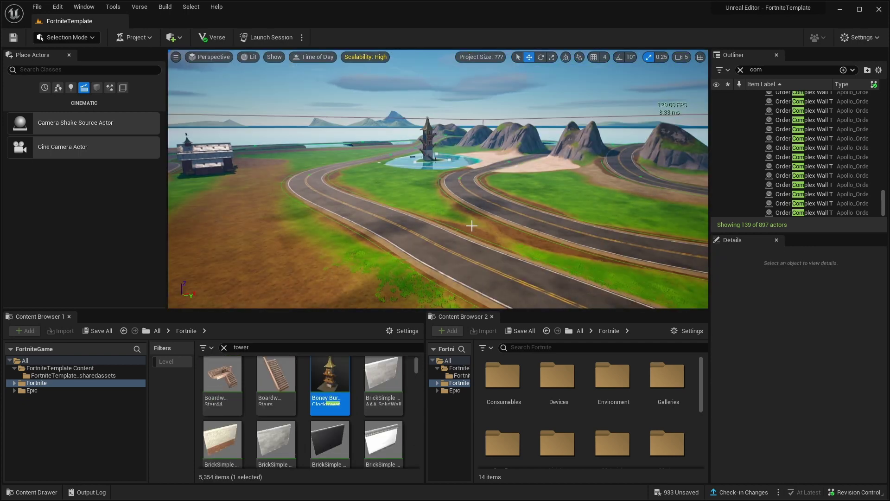
Step: Launch a session and save all listed unsaved content
{"action": "right_click_drag", "start_coordinate": [471, 226], "coordinate": [459, 245]}
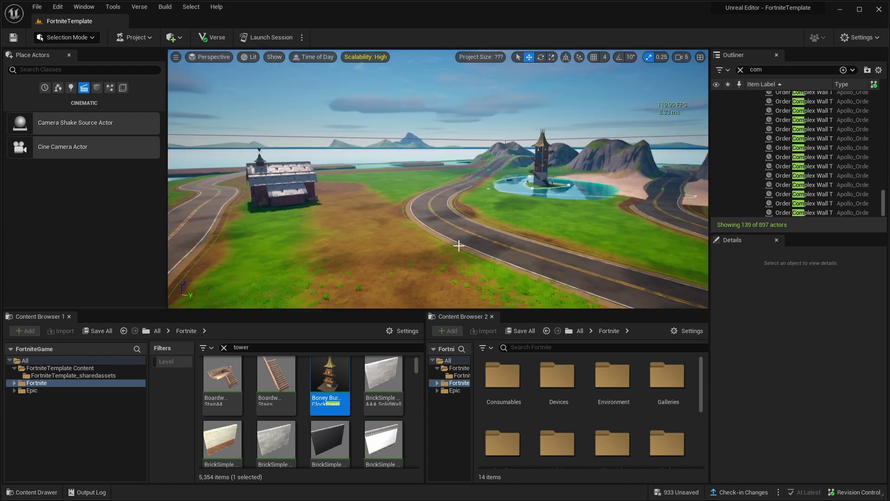
{"action": "right_click_drag", "start_coordinate": [384, 244], "coordinate": [515, 236]}
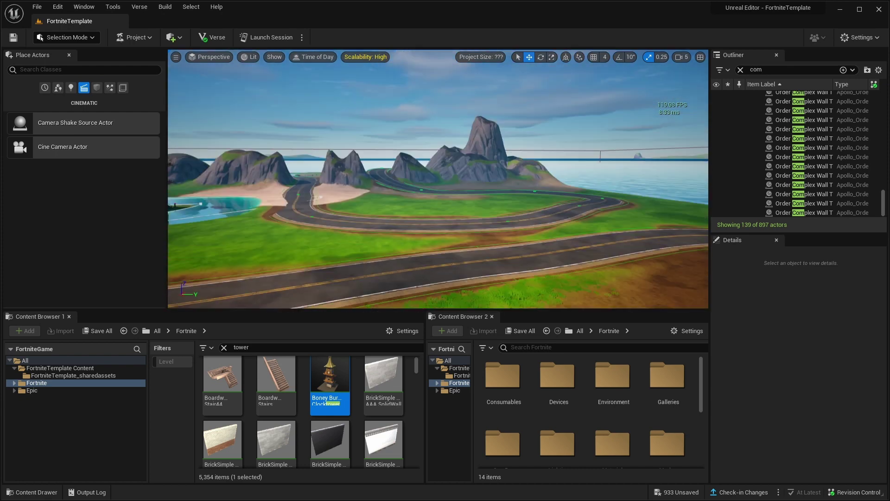
{"action": "left_click", "coordinate": [269, 38]}
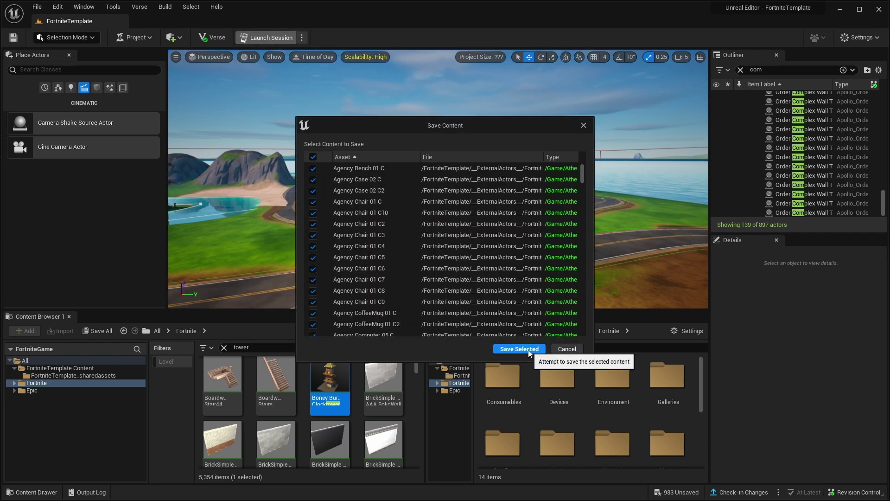
{"action": "left_click", "coordinate": [519, 350]}
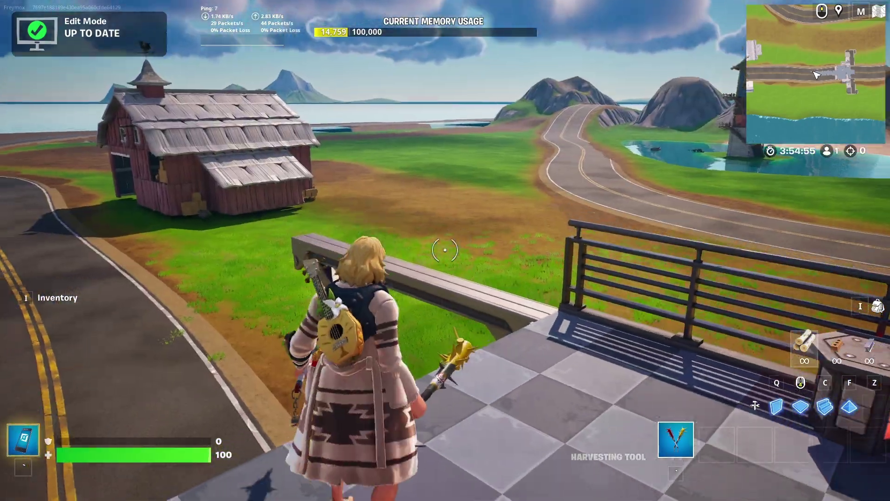
Step: Switch to the Fortnite client, choose the Sportbike Spawner device from the creative inventory, equip it and place it beside the road
{"action": "key", "text": "w"}
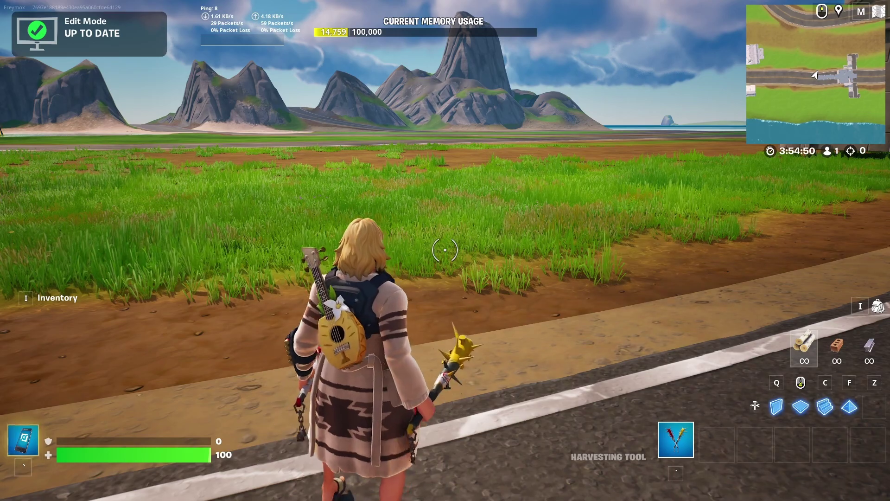
{"action": "key", "text": "`"}
{"action": "key", "text": "i"}
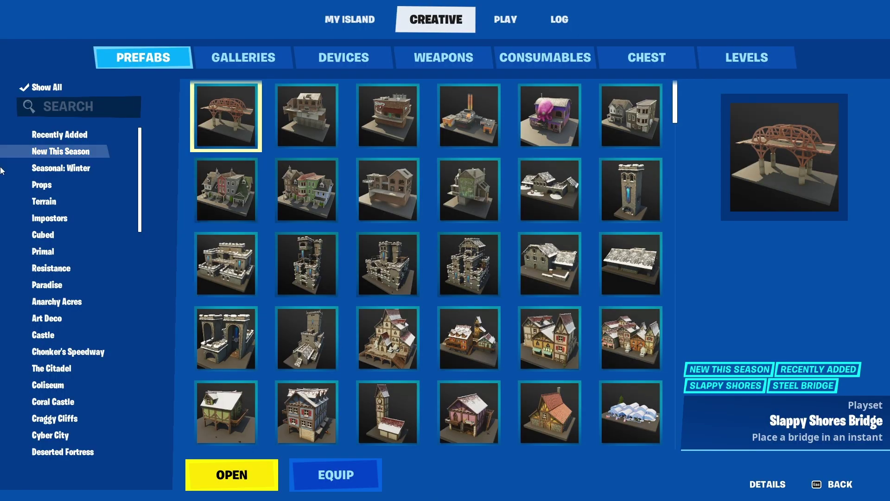
{"action": "left_click", "coordinate": [318, 63]}
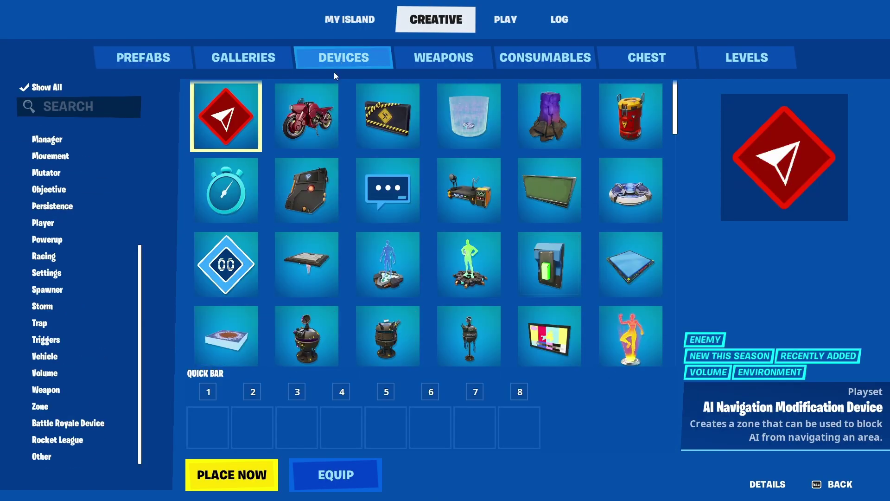
{"action": "left_click", "coordinate": [313, 119]}
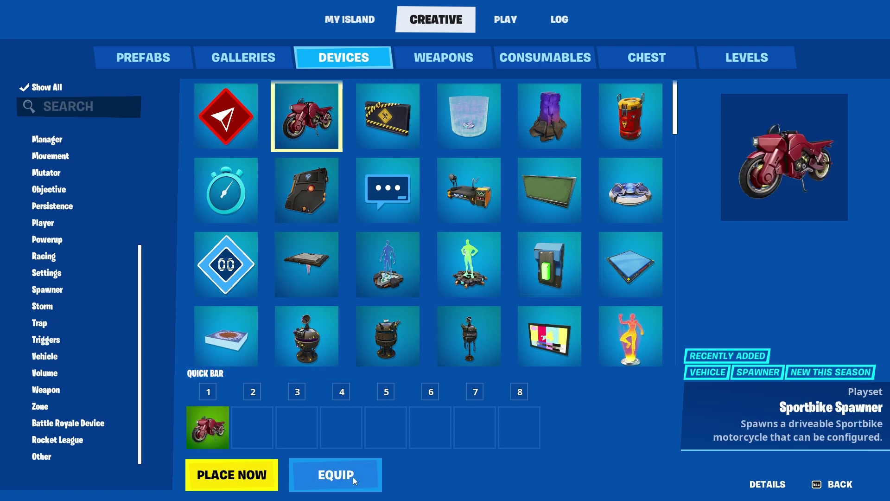
{"action": "left_click", "coordinate": [254, 479]}
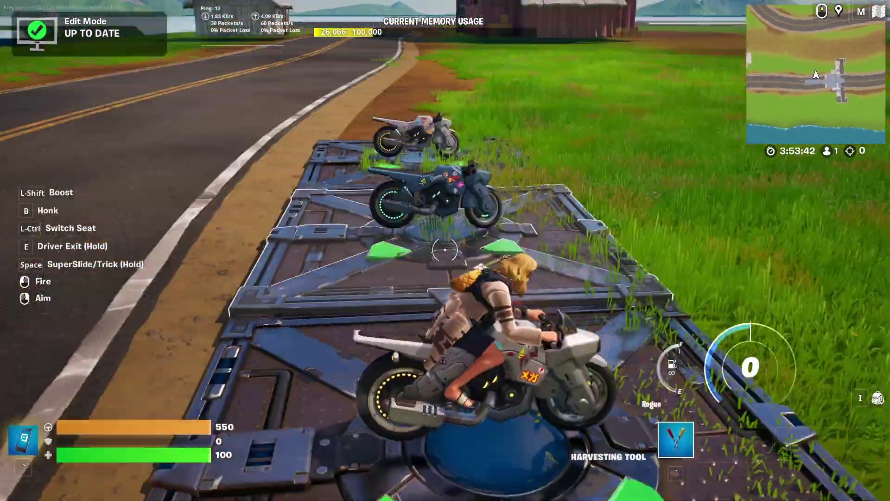
Step: Ride the spawned sportbike off its pad toward the road to test the track
{"action": "key", "text": "w"}
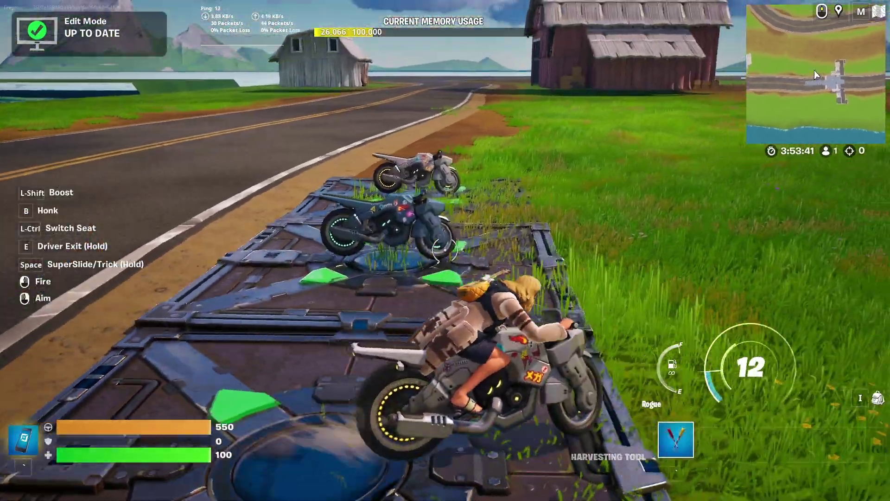
{"action": "key", "text": "a"}
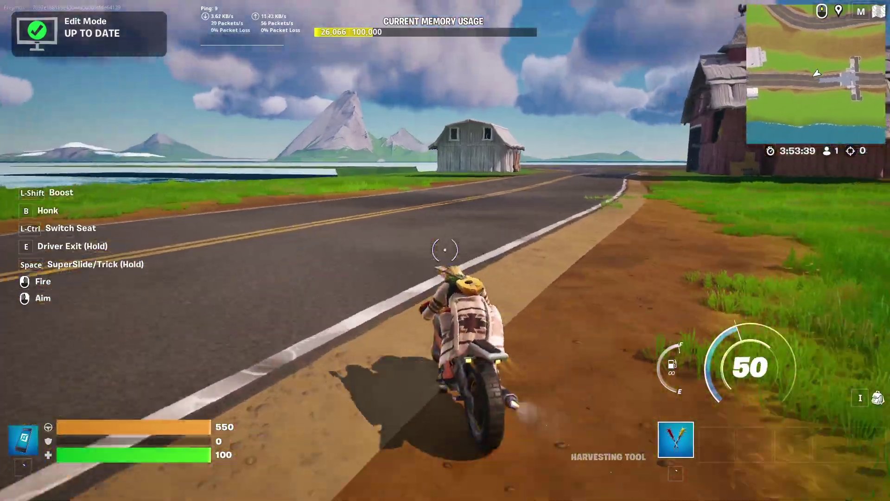
Step: Test-ride the sportbike along the road and walk up the stone tower building's front stairs
{"action": "key", "text": "w"}
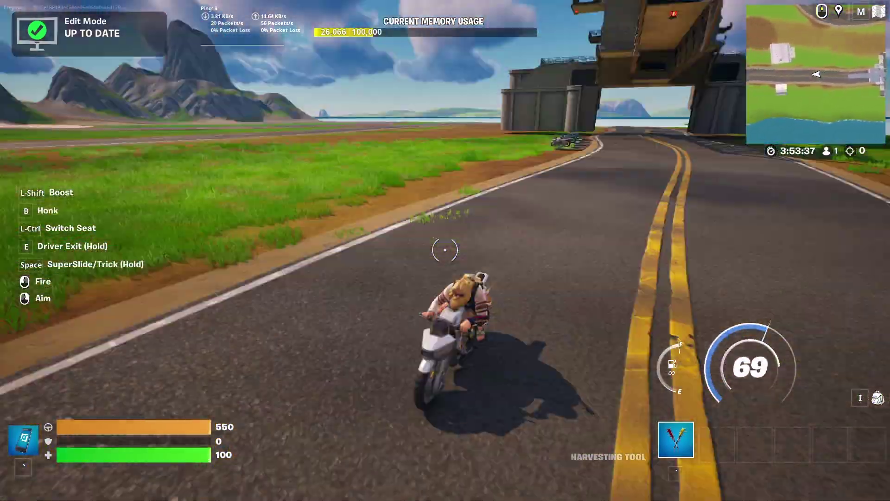
{"action": "key", "text": "a"}
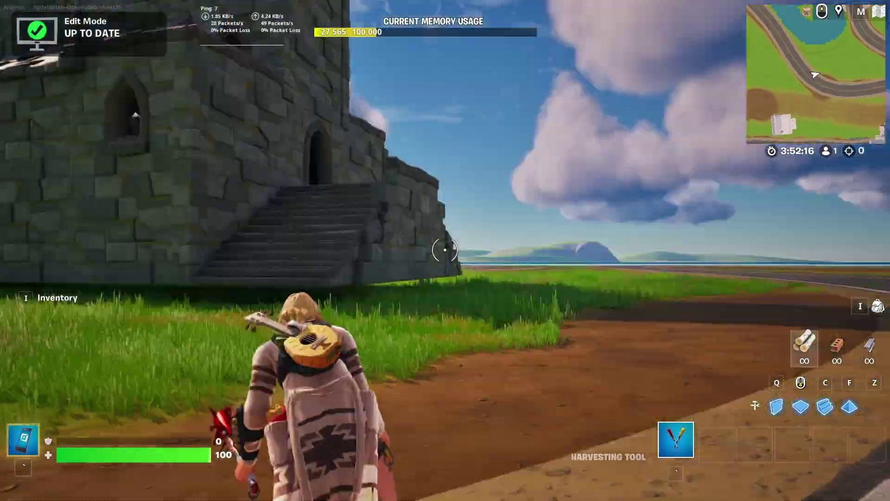
{"action": "key", "text": "w"}
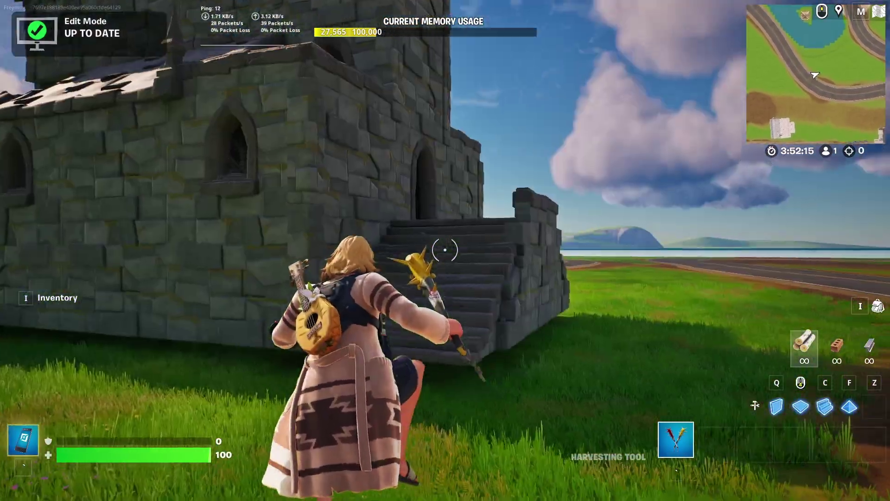
{"action": "key", "text": "w"}
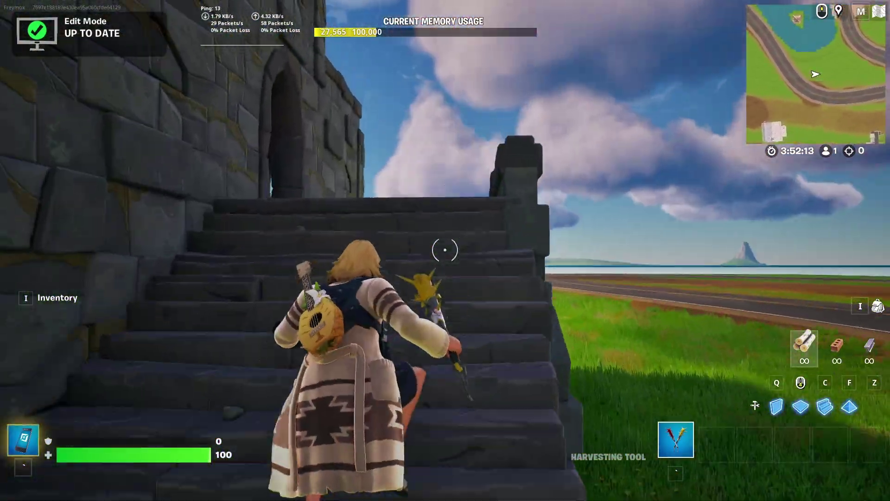
{"action": "key", "text": "w"}
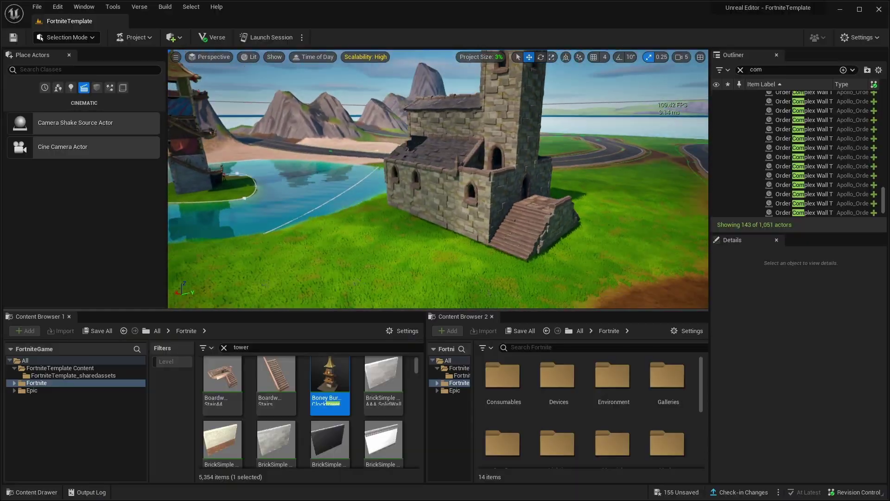
{"action": "key", "text": "w"}
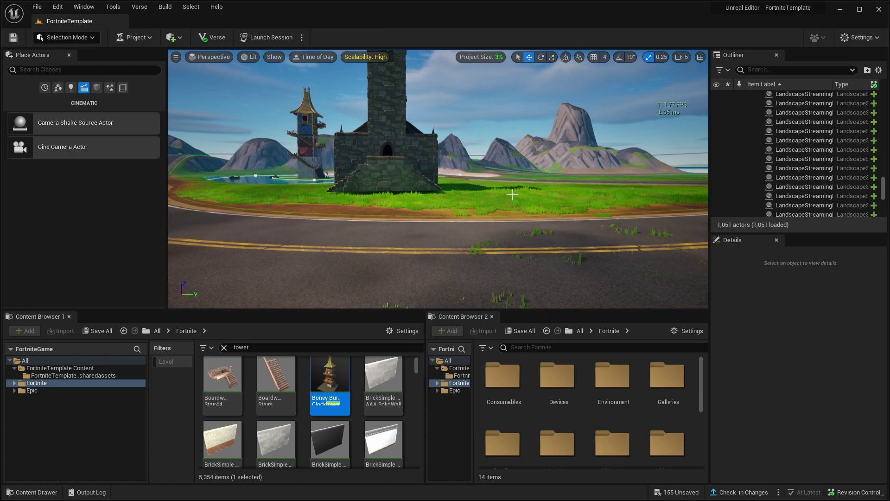
{"action": "key", "text": "w"}
{"action": "right_click_drag", "start_coordinate": [523, 198], "coordinate": [232, 283]}
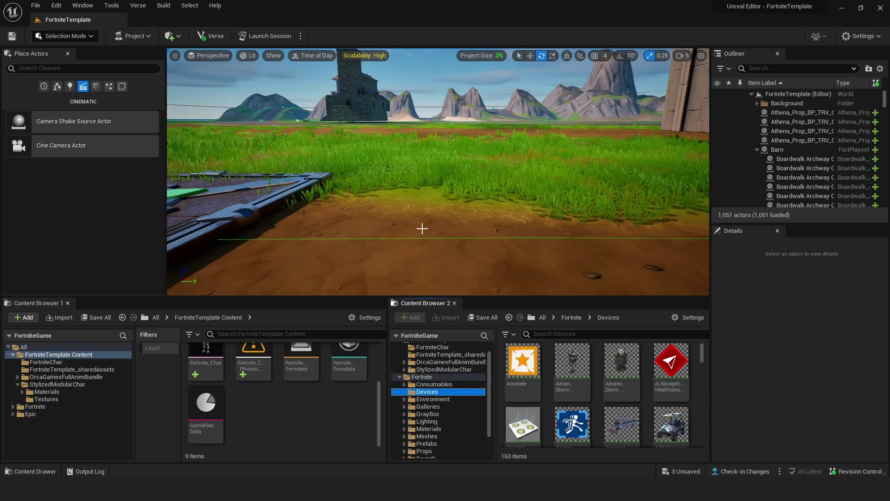
Step: Search the devices for "cin" and place the Cinematic Sequence device and the Fortnite_Char character side by side beside the road
{"action": "mouse_move", "coordinate": [422, 229]}
{"action": "right_mouse_down"}
{"action": "mouse_move", "coordinate": [464, 218]}
{"action": "mouse_move", "coordinate": [316, 213]}
{"action": "mouse_move", "coordinate": [195, 229]}
{"action": "mouse_move", "coordinate": [413, 208]}
{"action": "mouse_move", "coordinate": [427, 217]}
{"action": "right_mouse_up"}
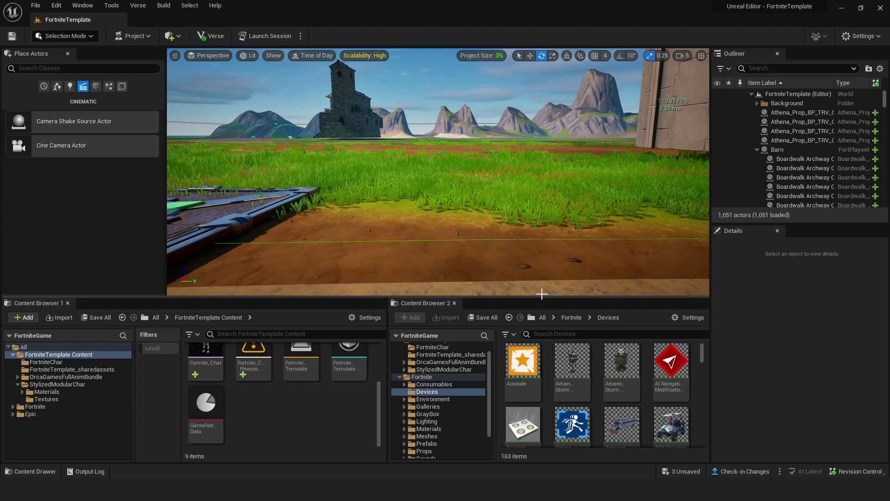
{"action": "left_click", "coordinate": [576, 333]}
{"action": "type", "text": "cin"}
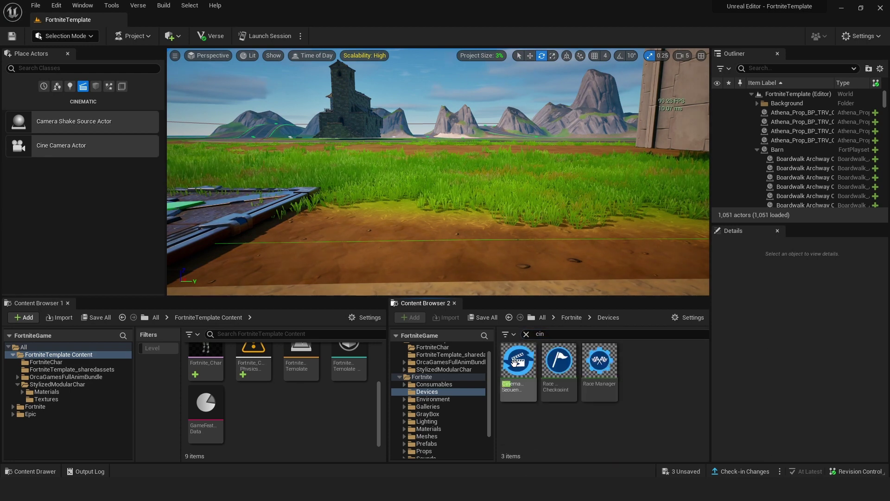
{"action": "left_click_drag", "start_coordinate": [518, 360], "coordinate": [394, 246]}
{"action": "left_click", "coordinate": [529, 57]}
{"action": "left_click_drag", "start_coordinate": [206, 359], "coordinate": [431, 258]}
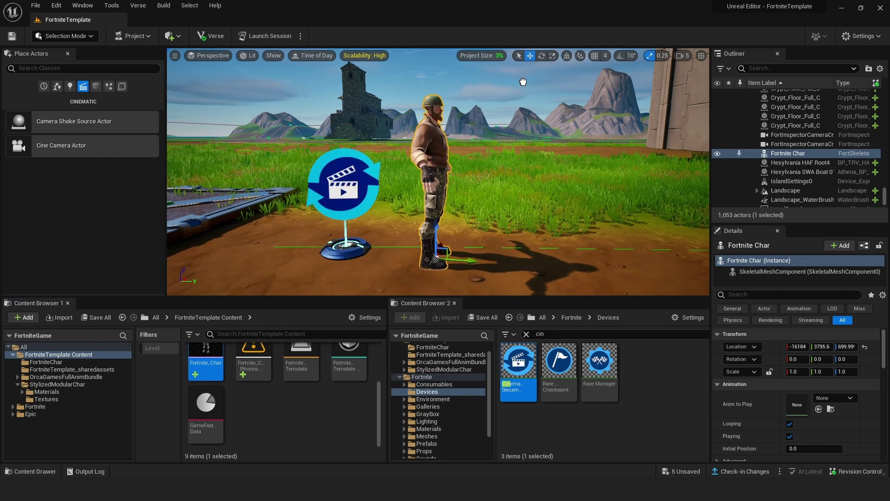
Step: Create a level sequence named "Welcome" in the project content and add the Fortnite Char to it
{"action": "left_click", "coordinate": [283, 427]}
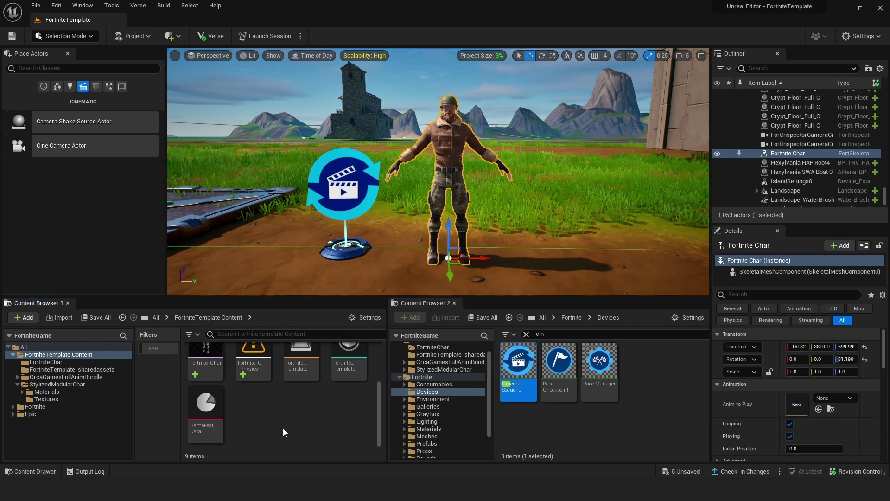
{"action": "right_click", "coordinate": [257, 422]}
{"action": "mouse_move", "coordinate": [292, 362]}
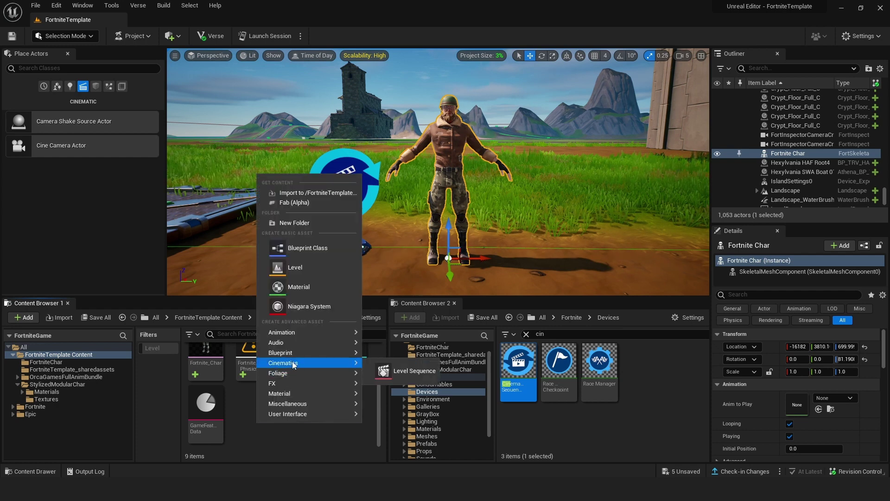
{"action": "left_click", "coordinate": [403, 371]}
{"action": "type", "text": "Welcome"}
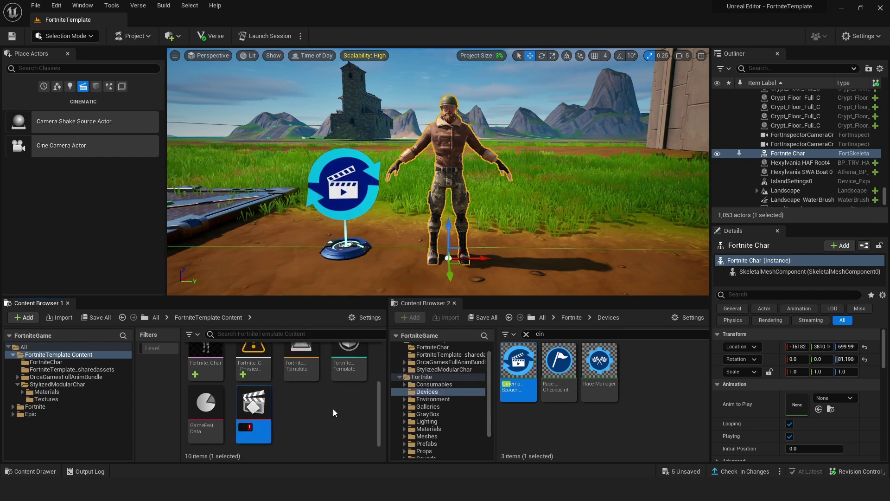
{"action": "key", "text": "Return"}
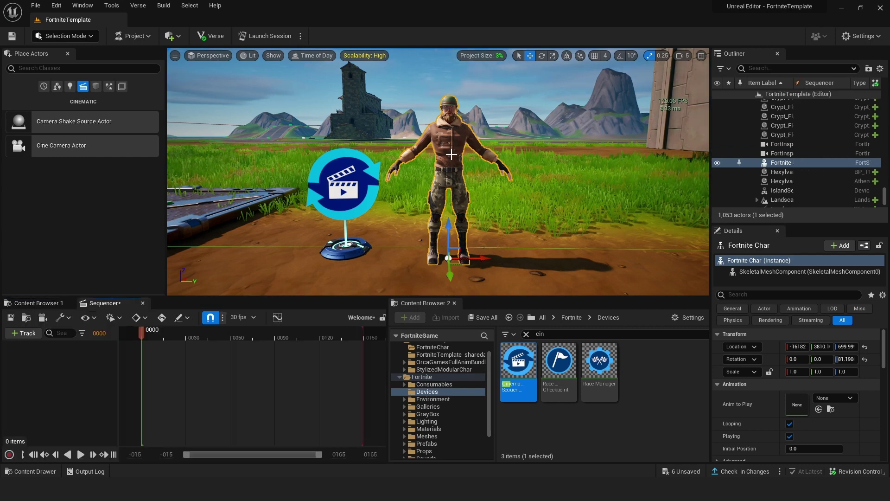
{"action": "left_click", "coordinate": [784, 162]}
{"action": "left_click_drag", "start_coordinate": [81, 343], "coordinate": [75, 350]}
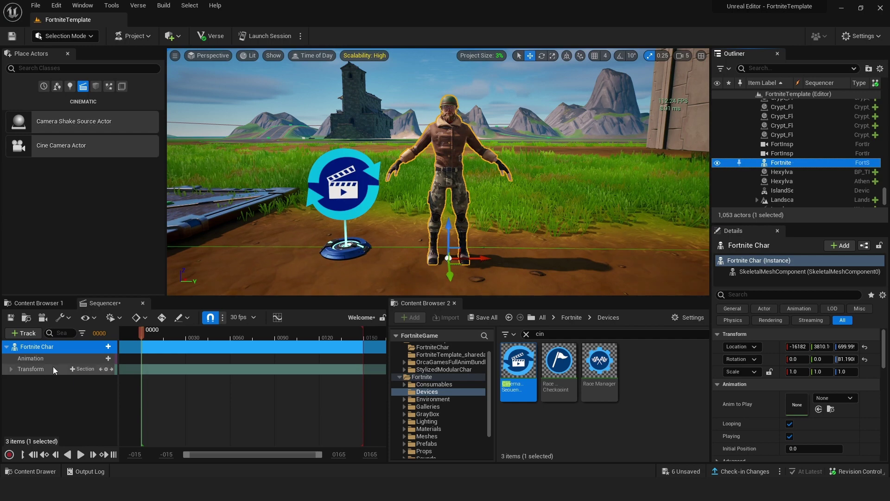
Step: Give the character the AS_Dance_Happy_Anim animation and end the sequence's playback range where the clip ends
{"action": "left_click", "coordinate": [92, 359]}
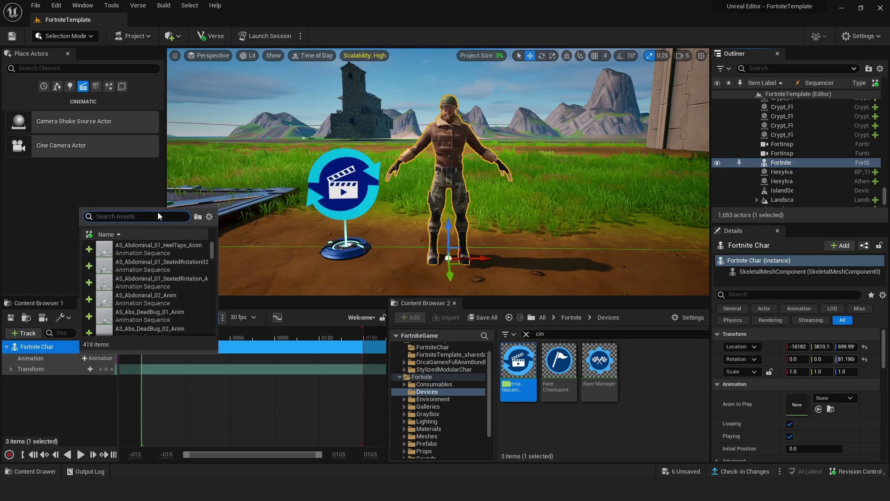
{"action": "left_click", "coordinate": [158, 215]}
{"action": "type", "text": "dance"}
{"action": "key", "text": "Return"}
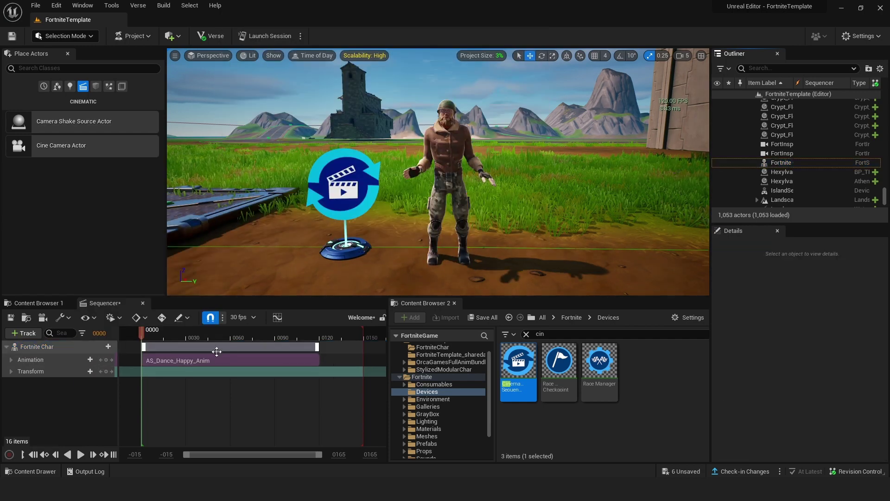
{"action": "left_click_drag", "start_coordinate": [142, 332], "coordinate": [266, 333]}
{"action": "mouse_move", "coordinate": [364, 334]}
{"action": "left_mouse_down"}
{"action": "mouse_move", "coordinate": [304, 335]}
{"action": "mouse_move", "coordinate": [319, 335]}
{"action": "left_mouse_up"}
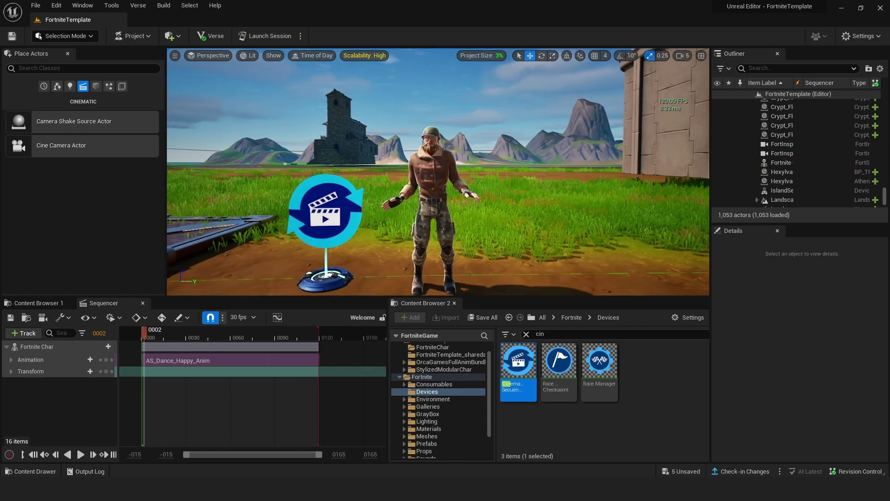
Step: Create a cine camera in the Welcome sequence facing the character and set its filmback to 16:9 DSLR
{"action": "key", "text": "w"}
{"action": "key", "text": "q"}
{"action": "right_click_drag", "start_coordinate": [417, 199], "coordinate": [434, 178]}
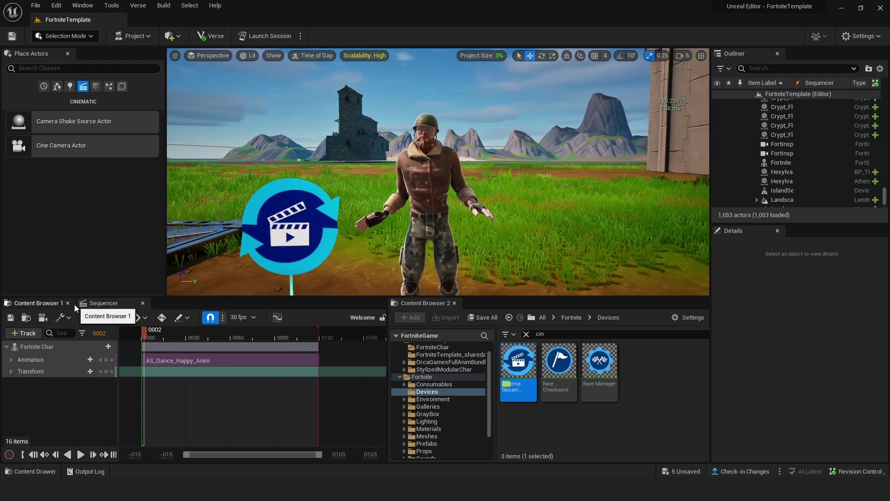
{"action": "left_click", "coordinate": [43, 317]}
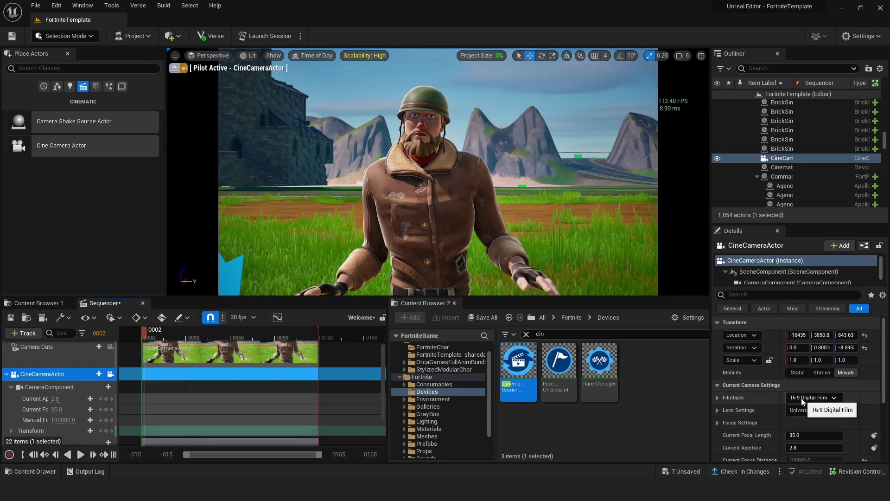
{"action": "left_click", "coordinate": [790, 398]}
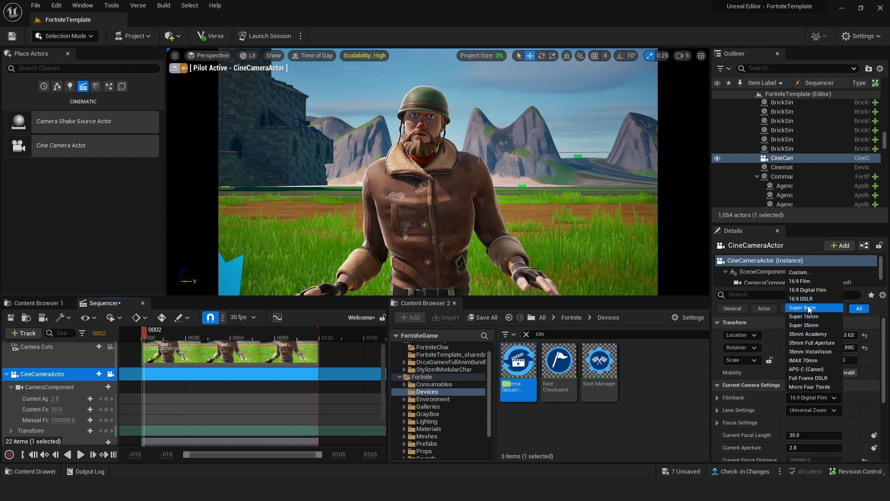
{"action": "left_click", "coordinate": [801, 299]}
Step: Set the camera's aperture to 1.2 and its manual focus distance to about 203, focusing on the character
{"action": "scroll", "coordinate": [499, 228], "scroll_direction": "down", "scroll_amount": 2}
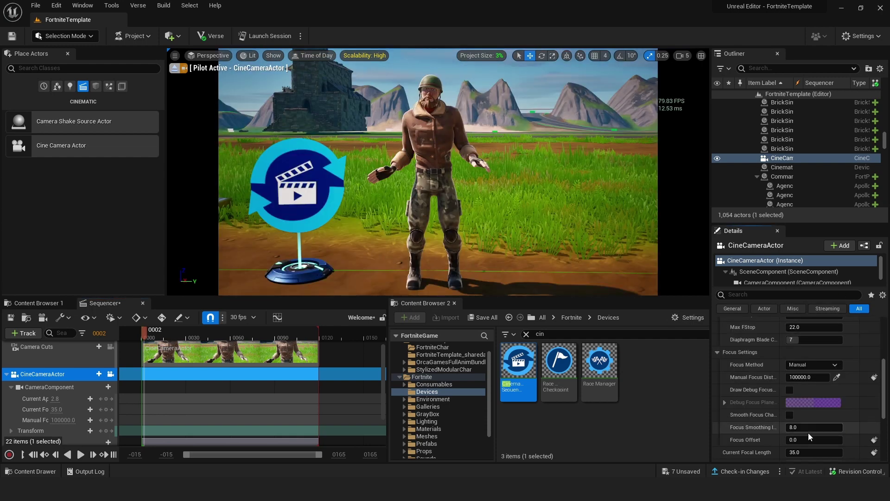
{"action": "scroll", "coordinate": [808, 433], "scroll_direction": "down", "scroll_amount": 2}
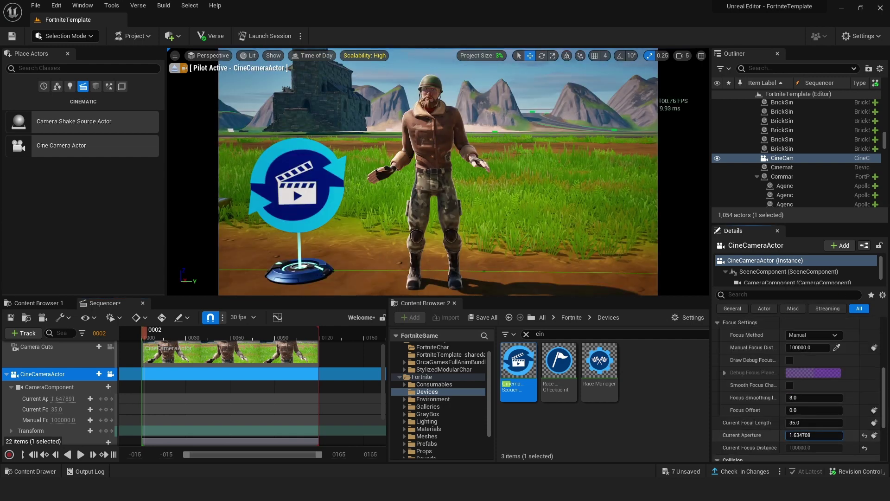
{"action": "type", "text": "1.2"}
{"action": "key", "text": "Return"}
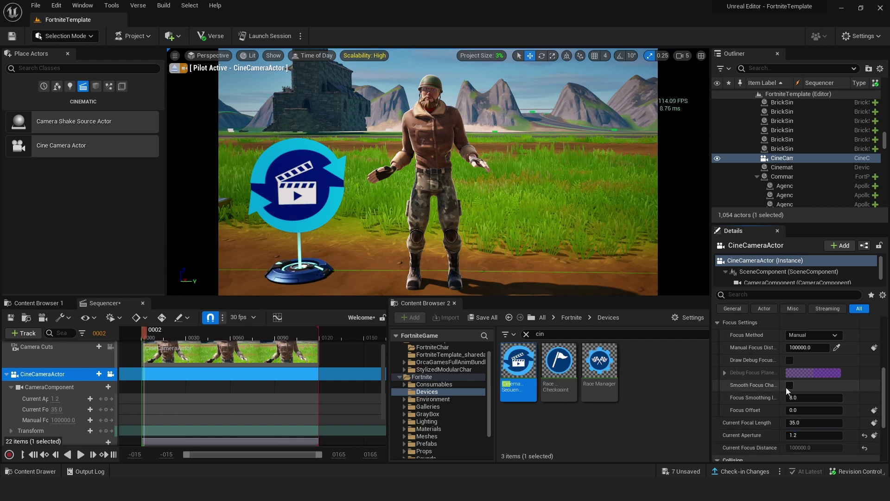
{"action": "left_click", "coordinate": [789, 359]}
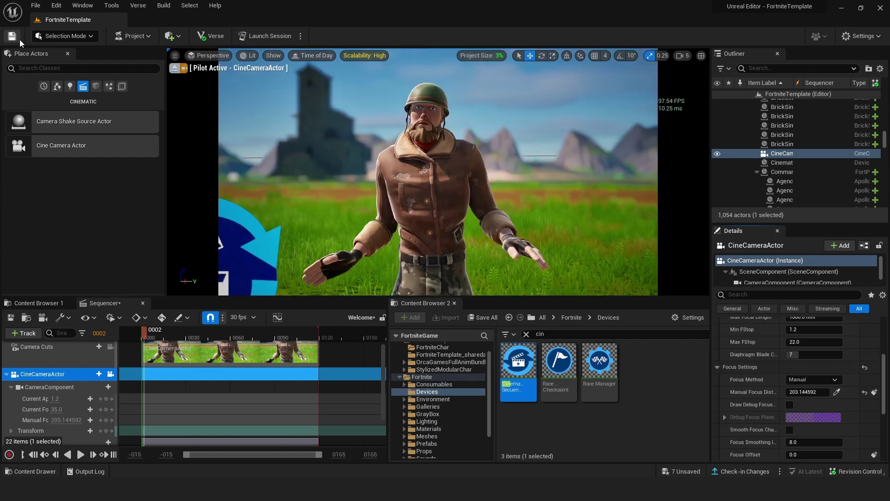
Step: Save the level and stop piloting the cine camera
{"action": "left_click", "coordinate": [12, 36]}
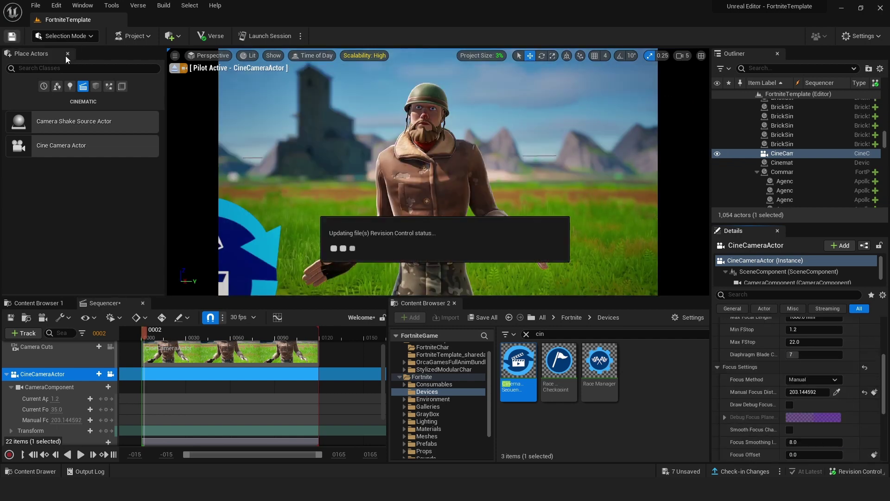
{"action": "left_click", "coordinate": [174, 68]}
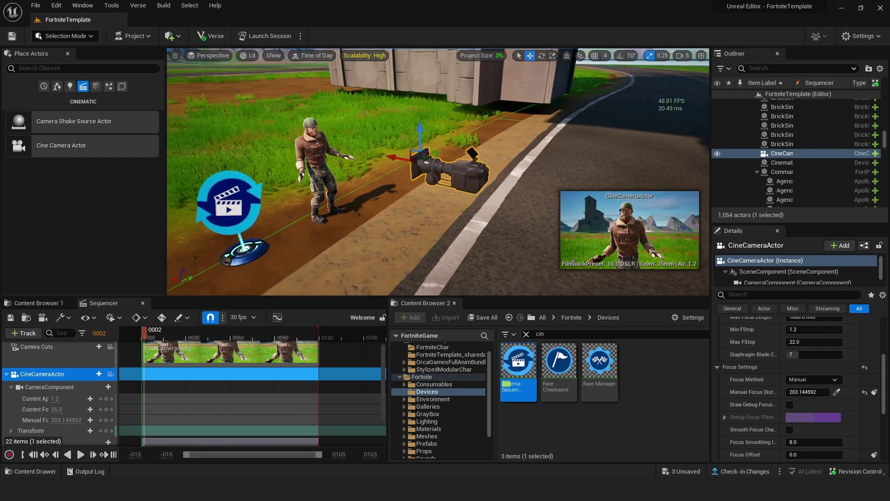
{"action": "right_click_drag", "start_coordinate": [381, 224], "coordinate": [400, 194]}
Step: Search the devices for "trig" and place a Trigger device on the ground in front of the character
{"action": "left_click", "coordinate": [527, 334]}
{"action": "left_click", "coordinate": [556, 334]}
{"action": "type", "text": "trig"}
{"action": "left_click_drag", "start_coordinate": [600, 364], "coordinate": [492, 257]}
{"action": "left_click", "coordinate": [542, 55]}
Step: Assign the Welcome level sequence to the Cinematic Sequence device
{"action": "left_click", "coordinate": [374, 209]}
{"action": "key", "text": "w"}
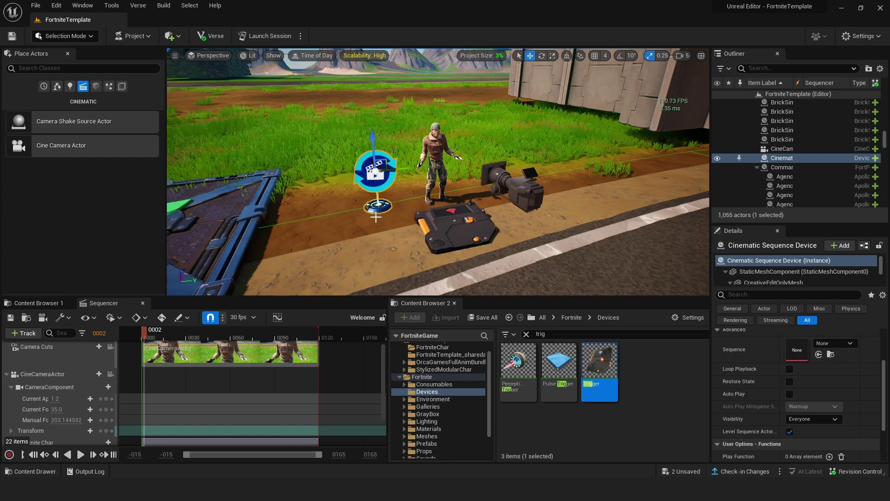
{"action": "left_click", "coordinate": [841, 343]}
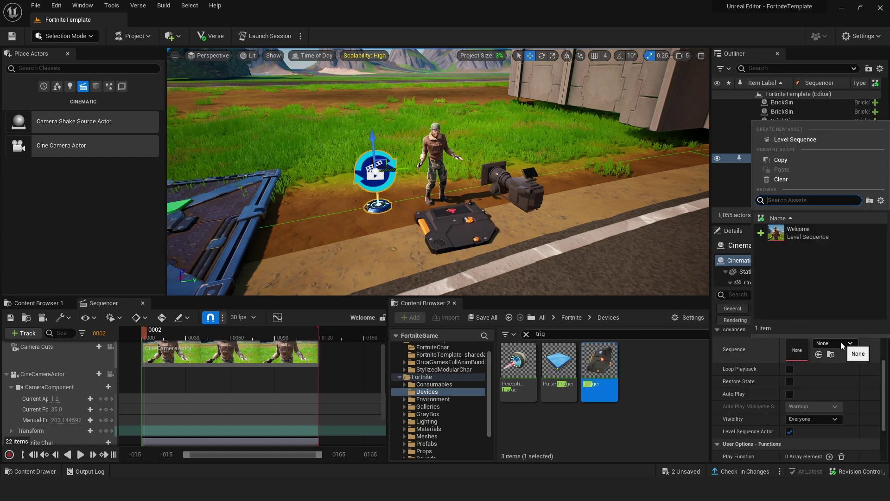
{"action": "left_click", "coordinate": [797, 234]}
Step: Add a Play Function entry on the Cinematic Sequence device and bind it to the placed Trigger's On Triggered event
{"action": "scroll", "coordinate": [765, 366], "scroll_direction": "down", "scroll_amount": 3}
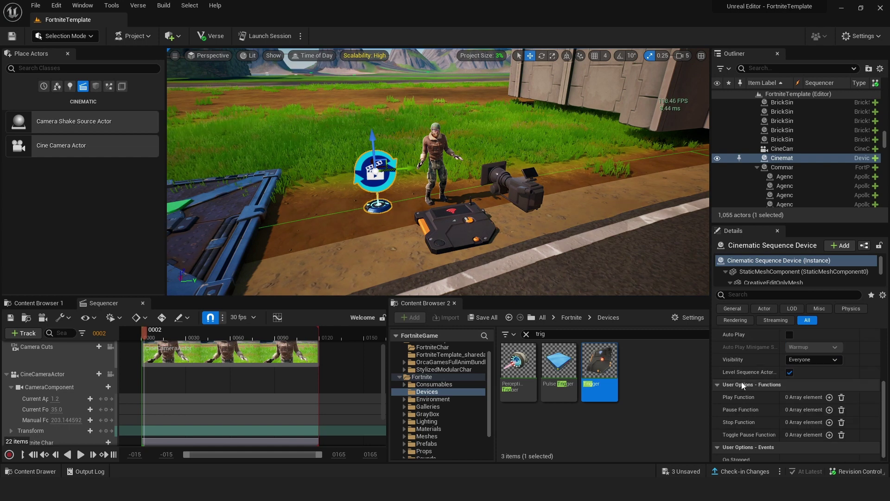
{"action": "left_click", "coordinate": [830, 398]}
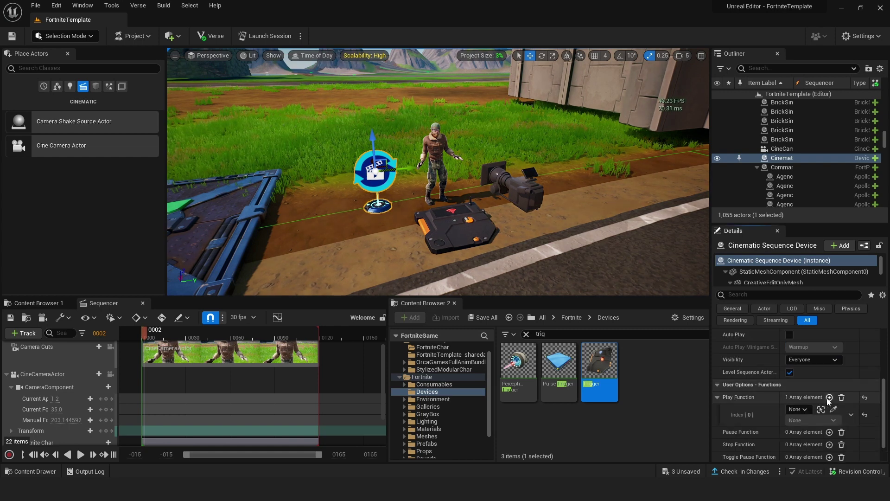
{"action": "left_click", "coordinate": [833, 410]}
{"action": "left_click", "coordinate": [454, 226]}
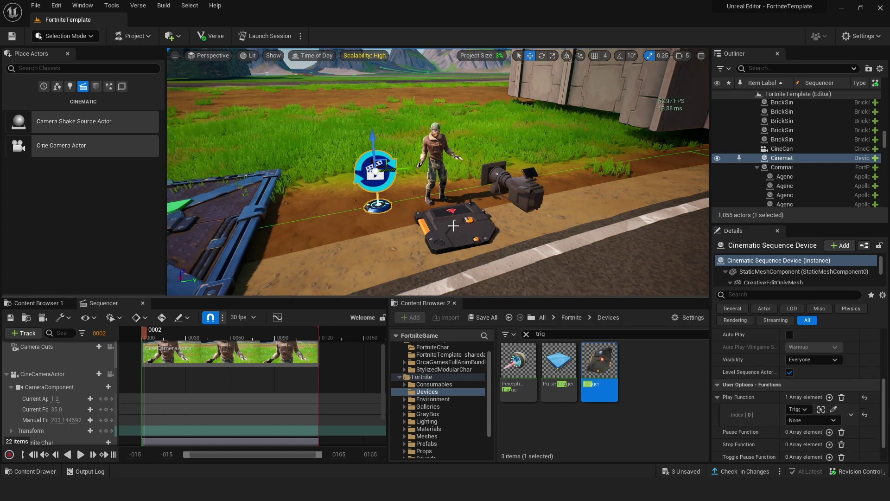
{"action": "left_click", "coordinate": [815, 421]}
{"action": "left_click", "coordinate": [804, 438]}
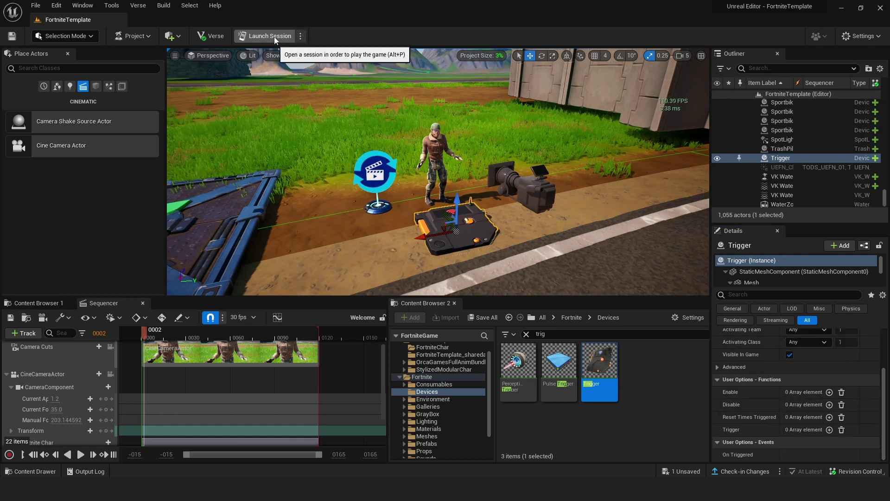
Step: Launch a session and walk around the dancing character to test the triggered cinematic
{"action": "left_click", "coordinate": [274, 37]}
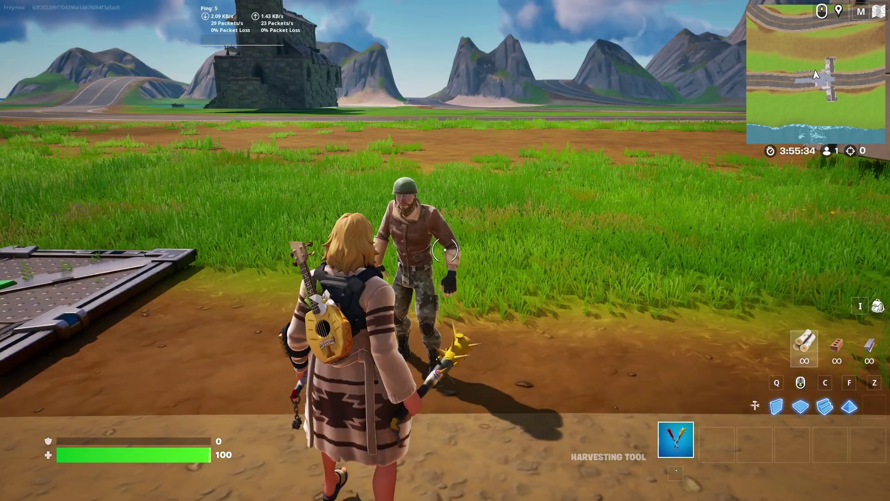
{"action": "key", "text": "s"}
{"action": "key", "text": "w"}
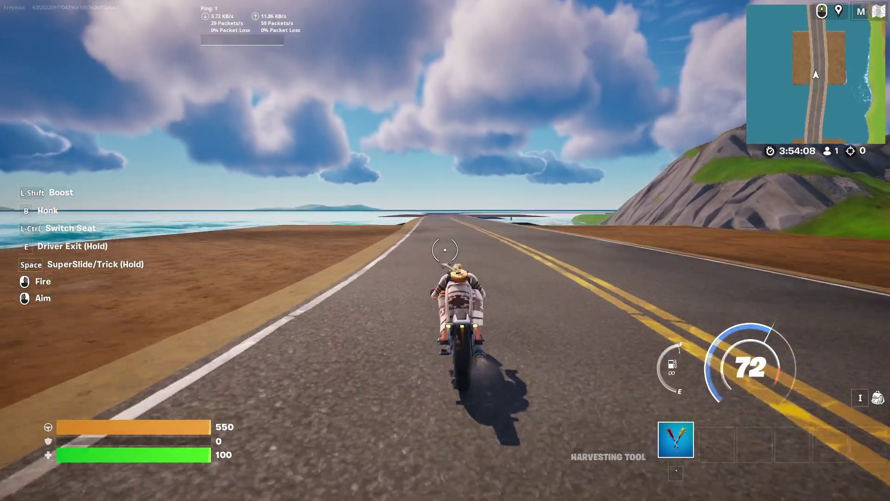
Step: Ride the sportbike along the road over the water to playtest the track
{"action": "key", "text": "w"}
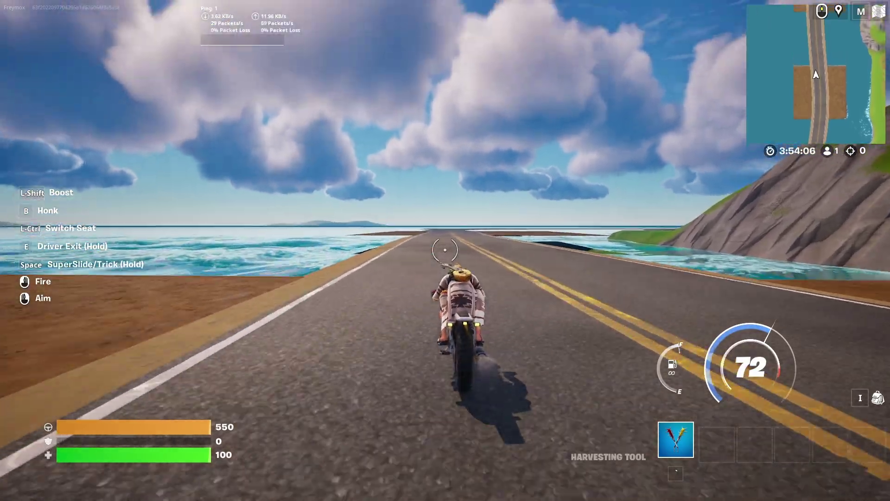
{"action": "key", "text": "w"}
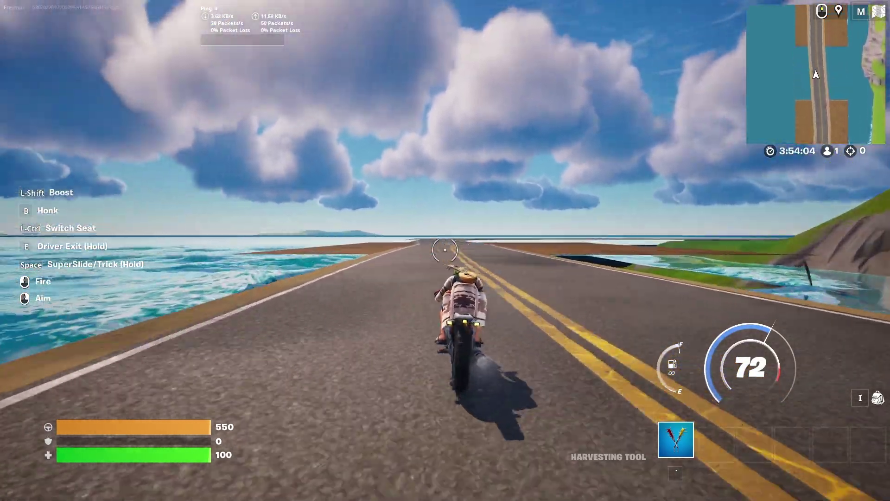
{"action": "key", "text": "w"}
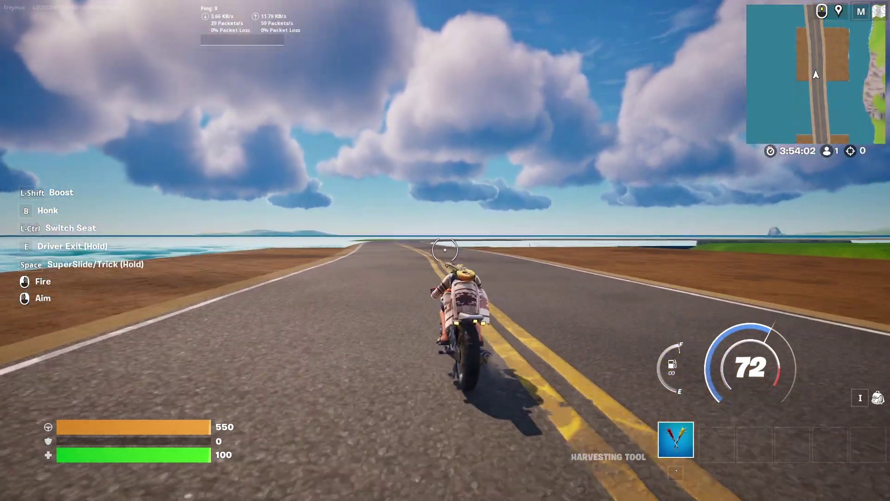